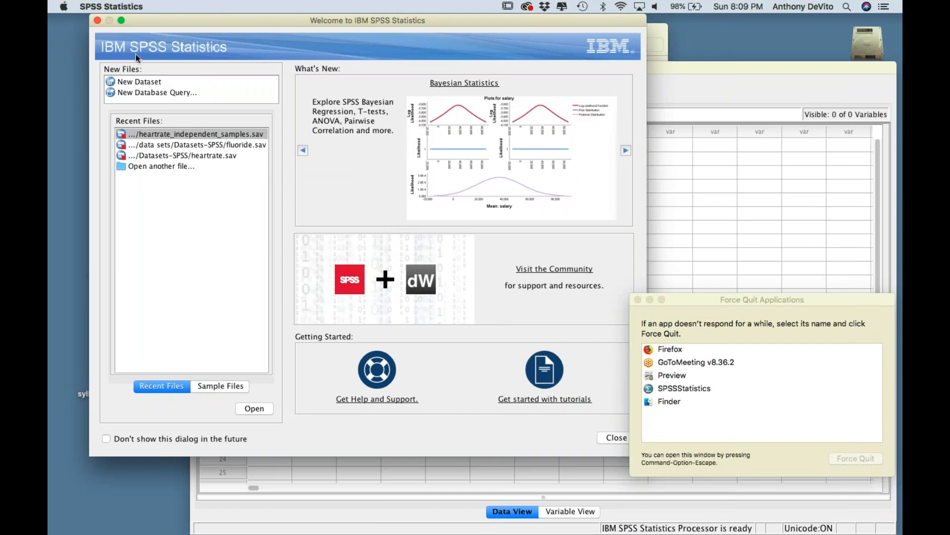
- Dismiss the welcome dialog and open heartrate_independent_samples.sav from the review session folder on the Desktop
click(97, 20)
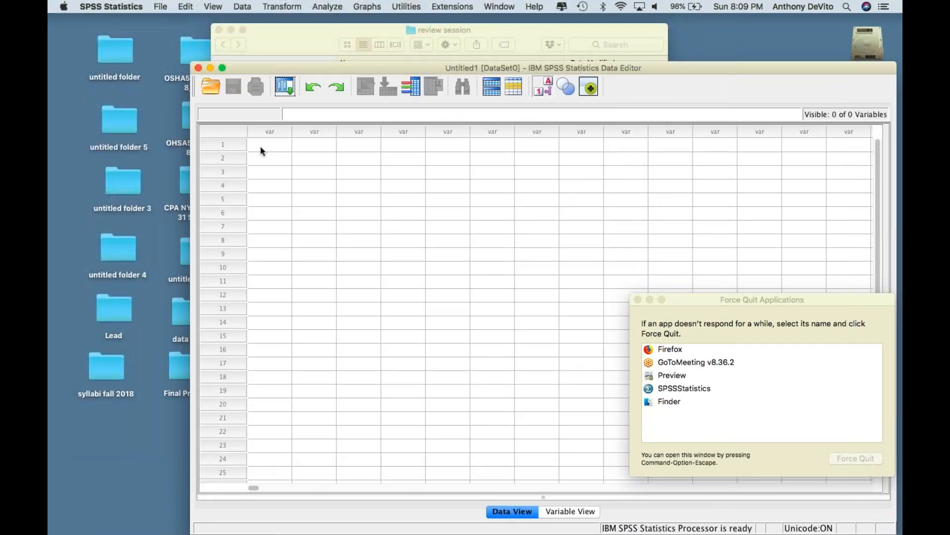
drag(269, 67, 146, 19)
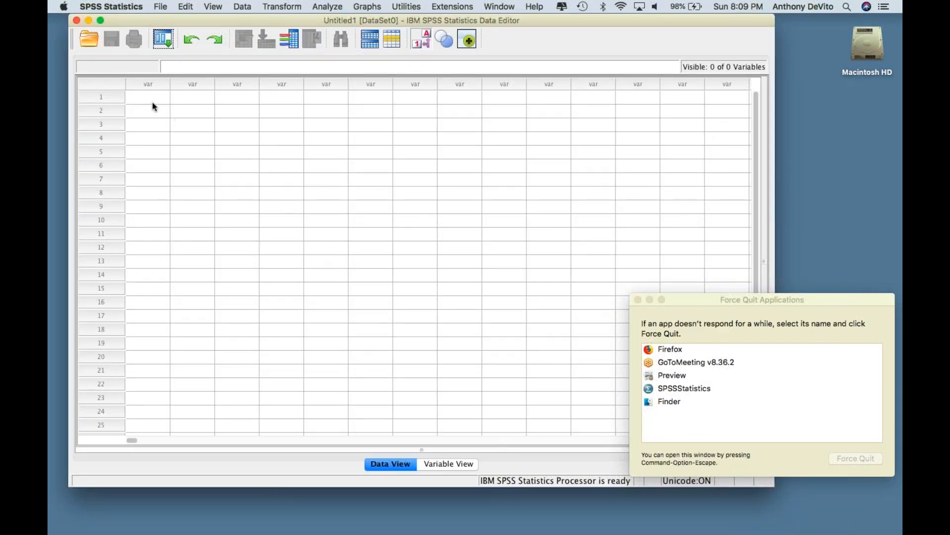
click(158, 6)
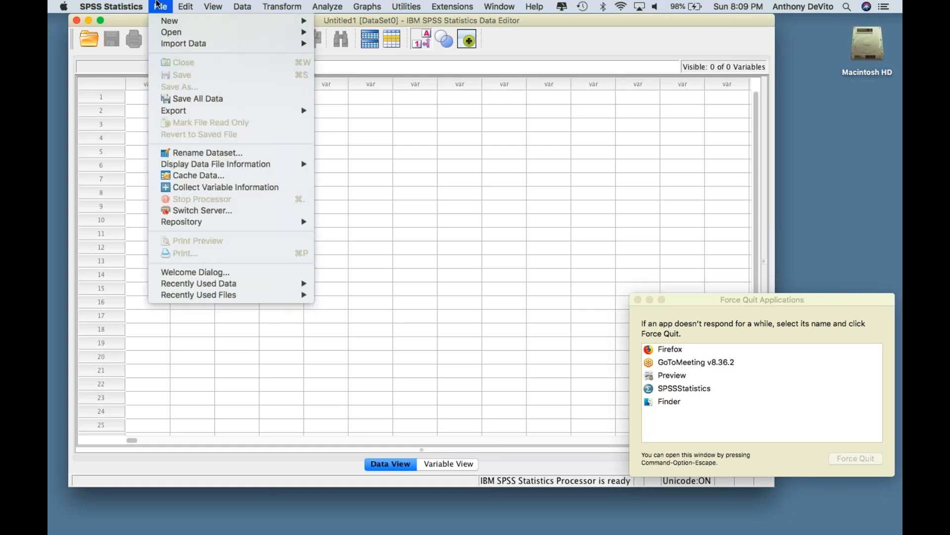
mouse_move(231, 22)
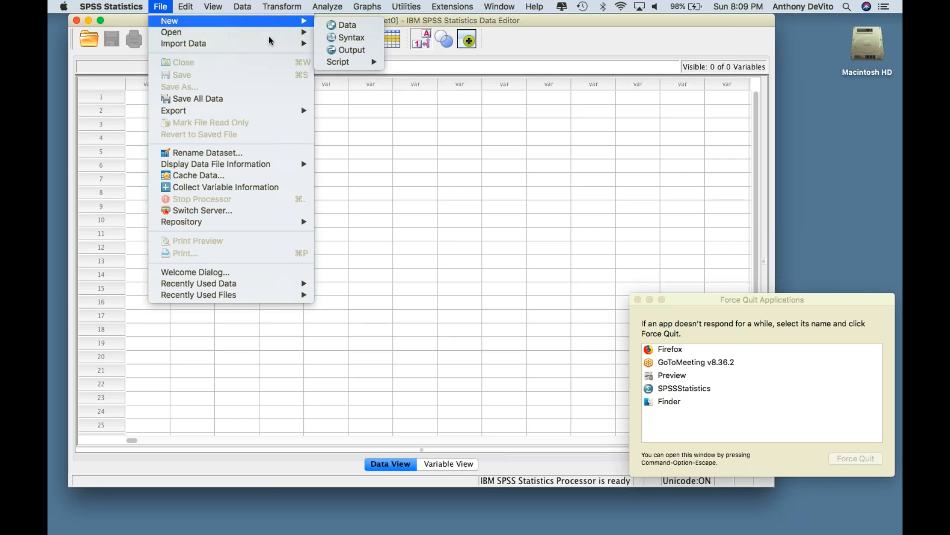
mouse_move(292, 32)
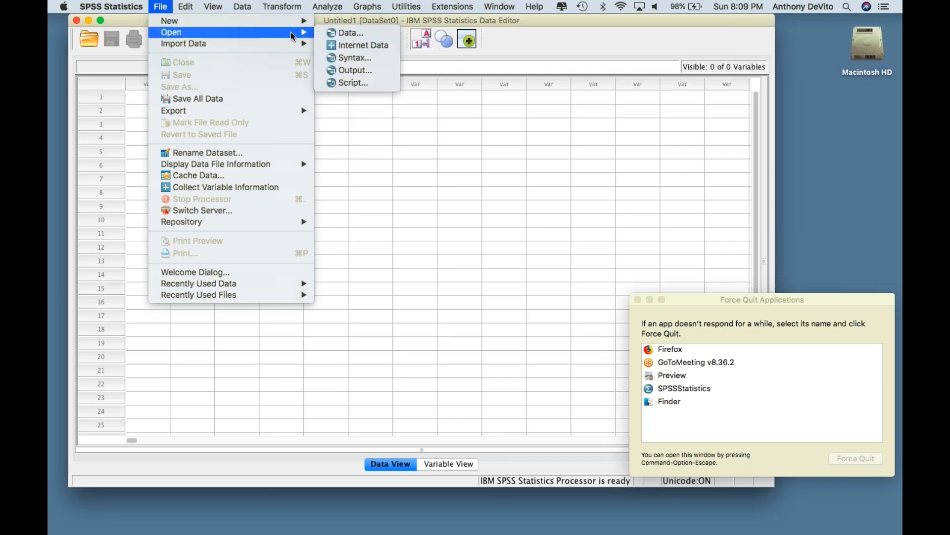
click(334, 34)
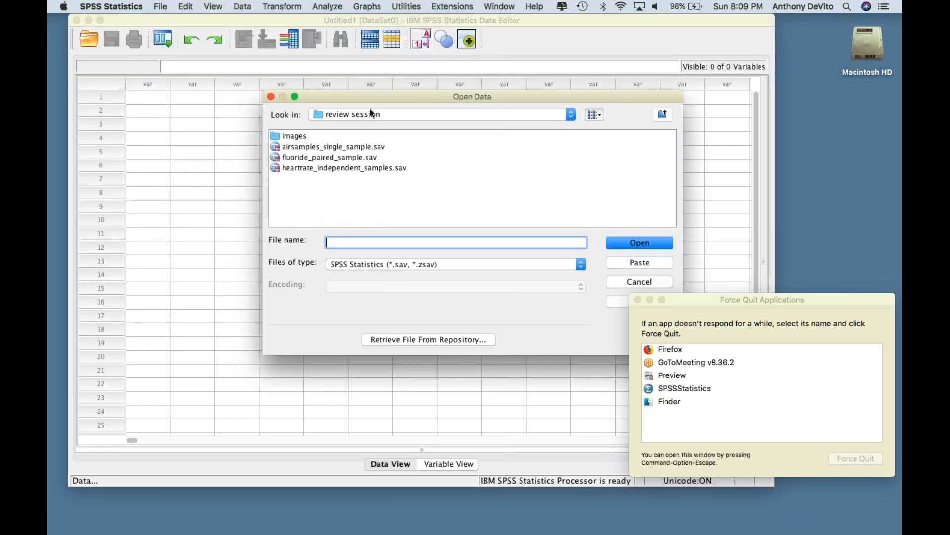
click(371, 114)
click(368, 104)
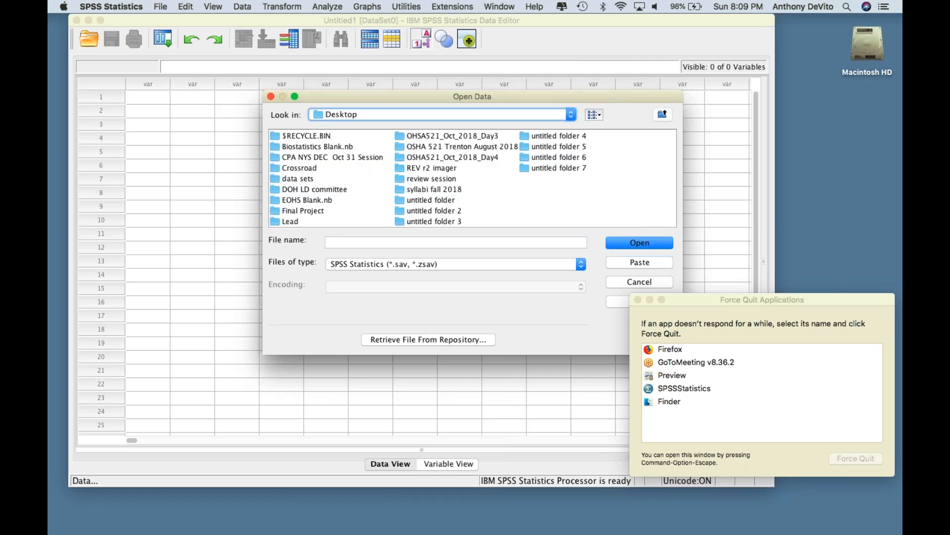
double_click(403, 179)
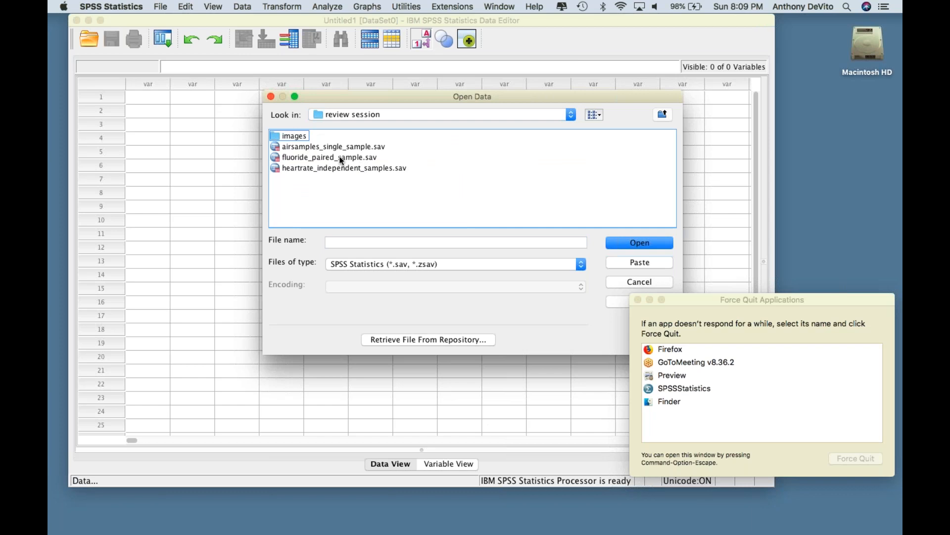
click(309, 169)
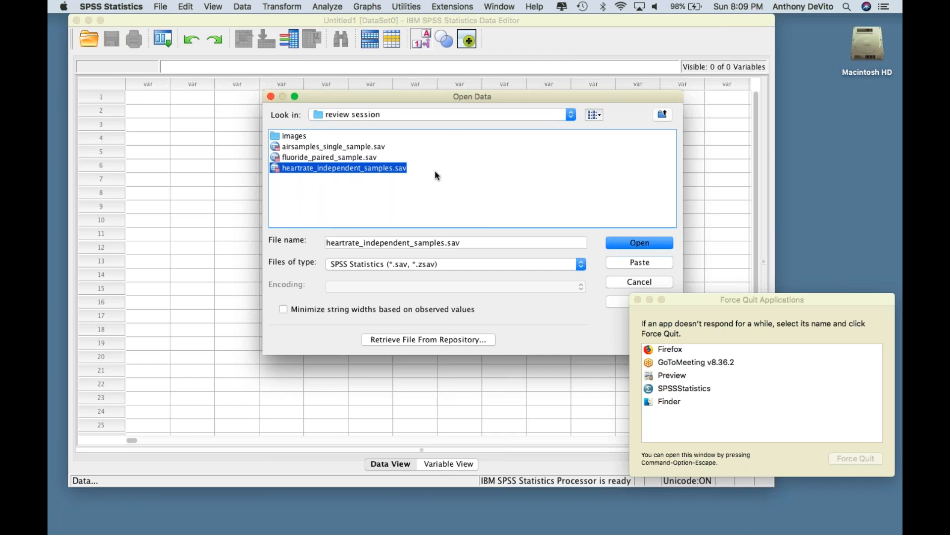
click(630, 244)
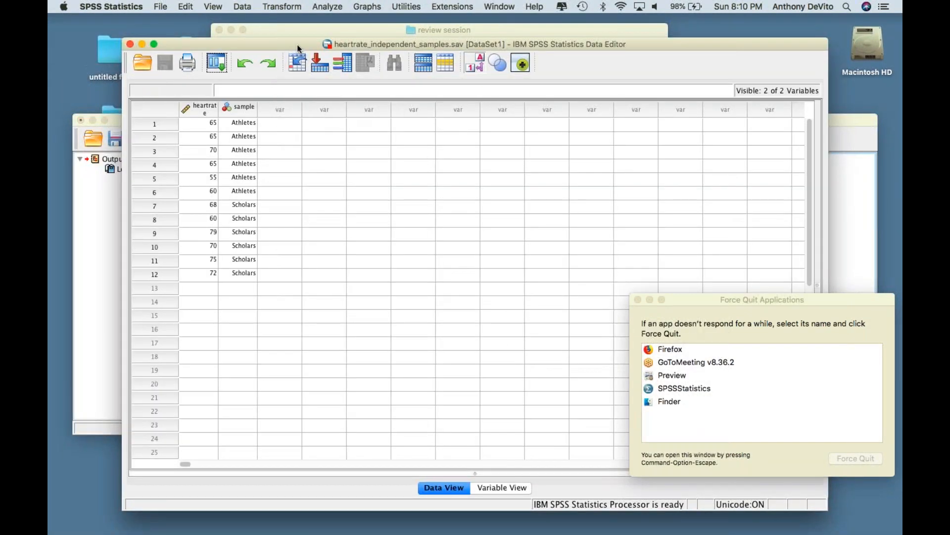
drag(298, 48, 262, 27)
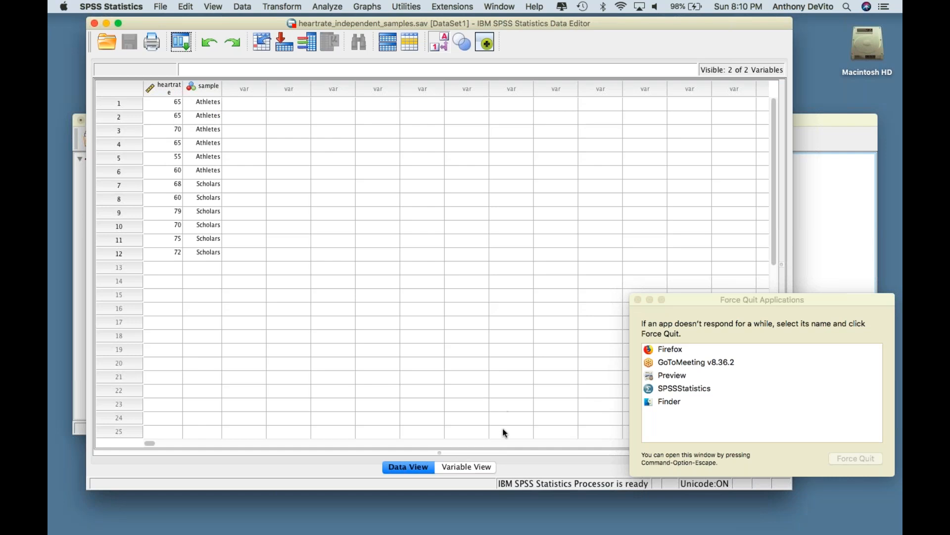
- Inspect the value labels defined for the sample variable in Variable View, keeping them as they are
click(481, 467)
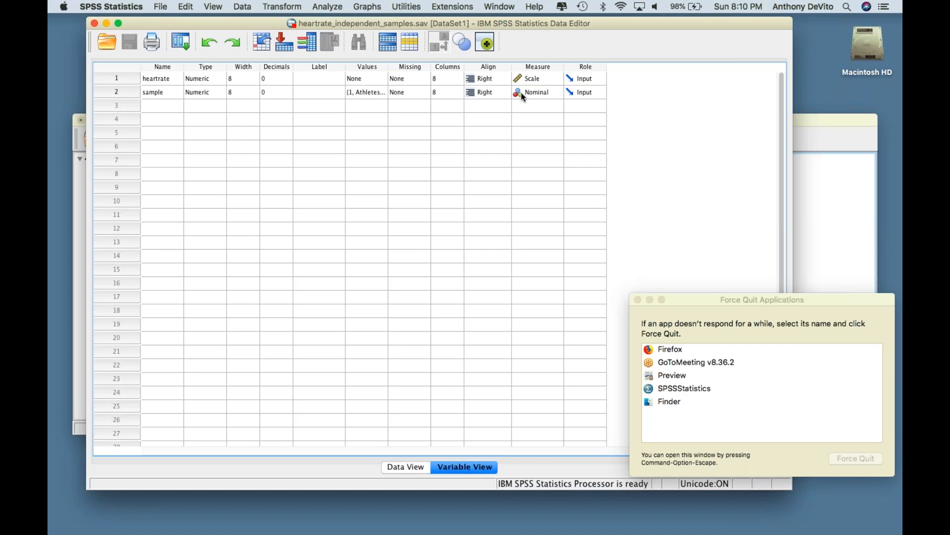
click(372, 94)
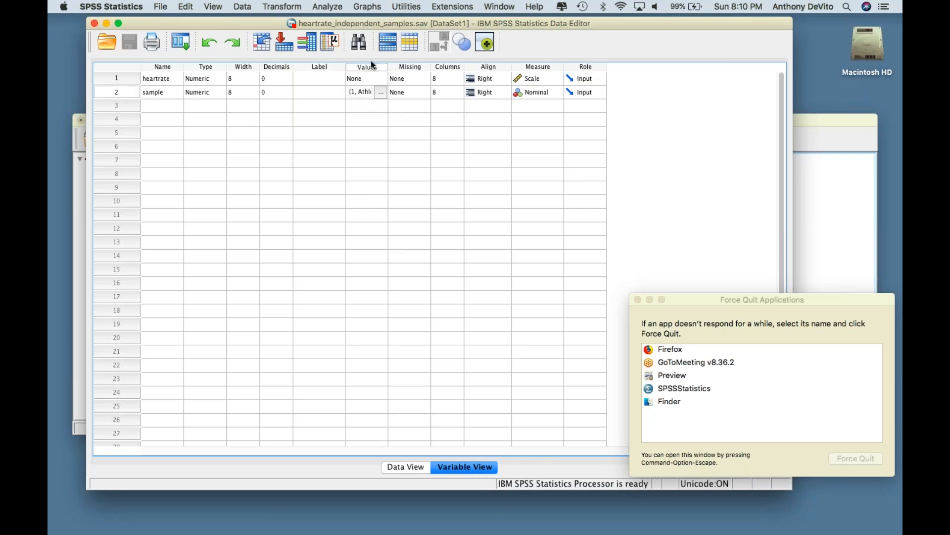
click(381, 91)
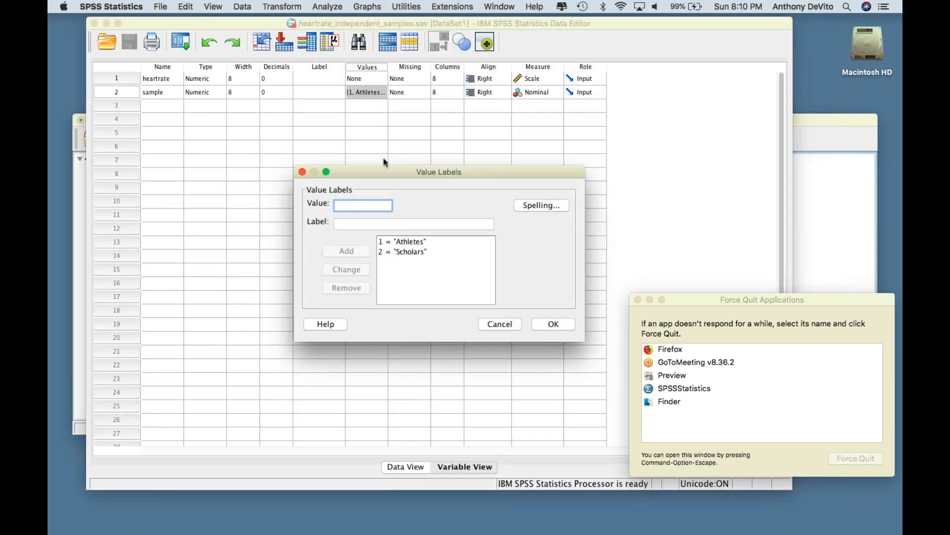
drag(383, 172, 379, 112)
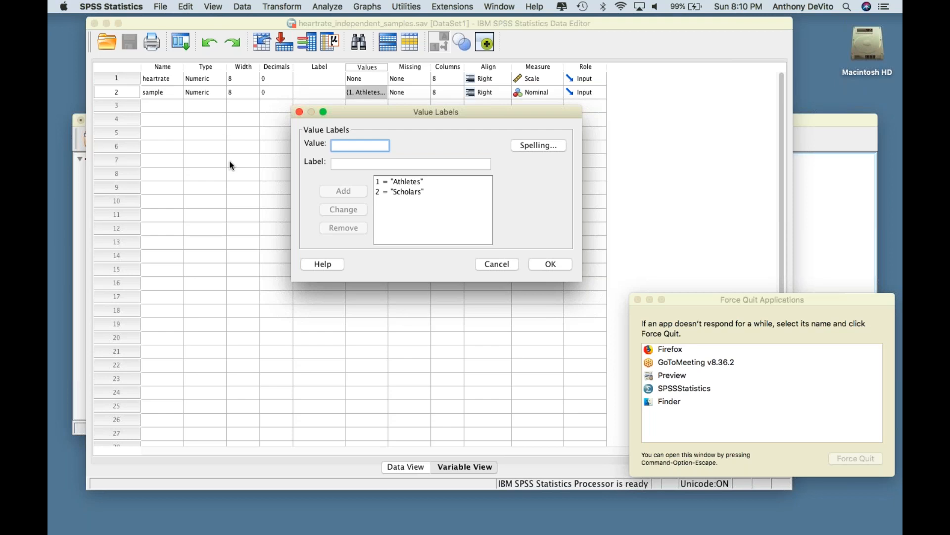
click(401, 187)
click(547, 263)
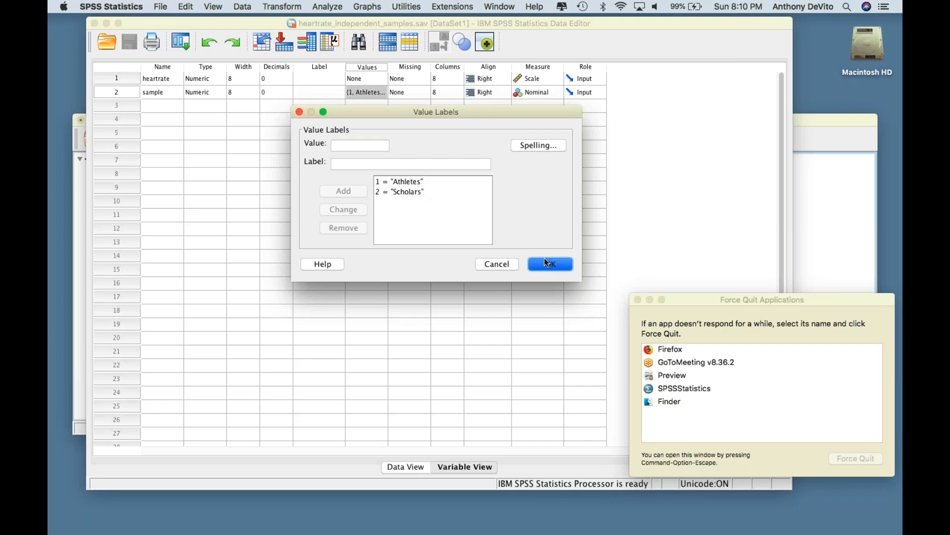
- Return to Data View and turn value labels off to check the sample variable's numeric codes, turning the labels back on
click(405, 465)
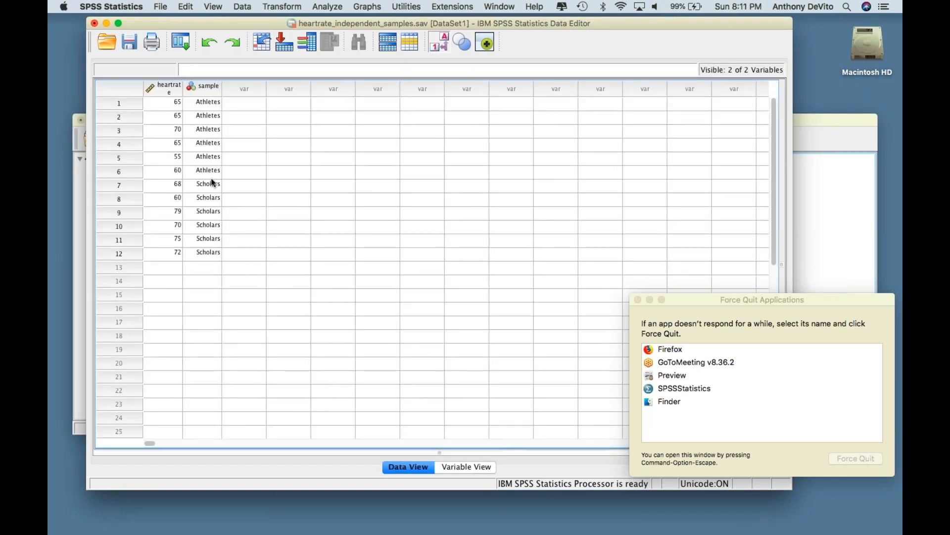
click(211, 6)
click(212, 7)
click(212, 6)
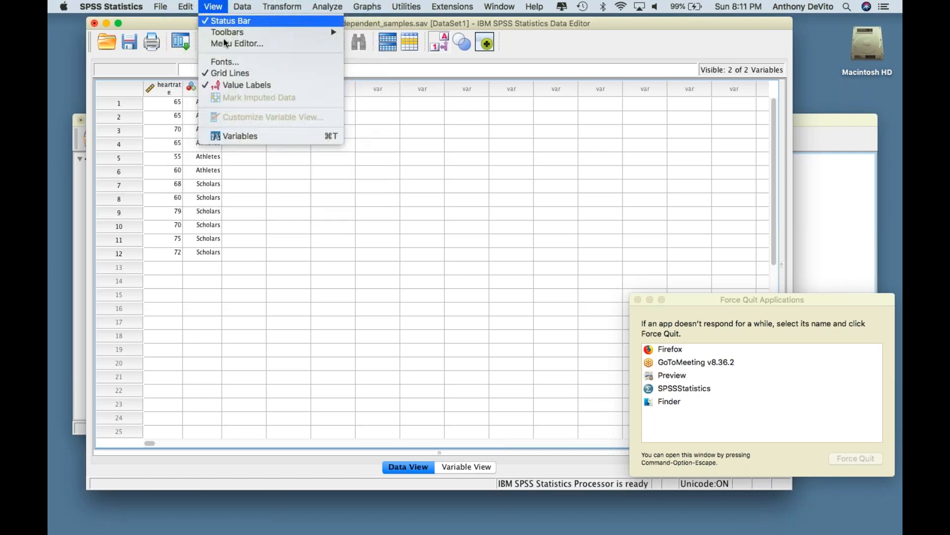
click(246, 86)
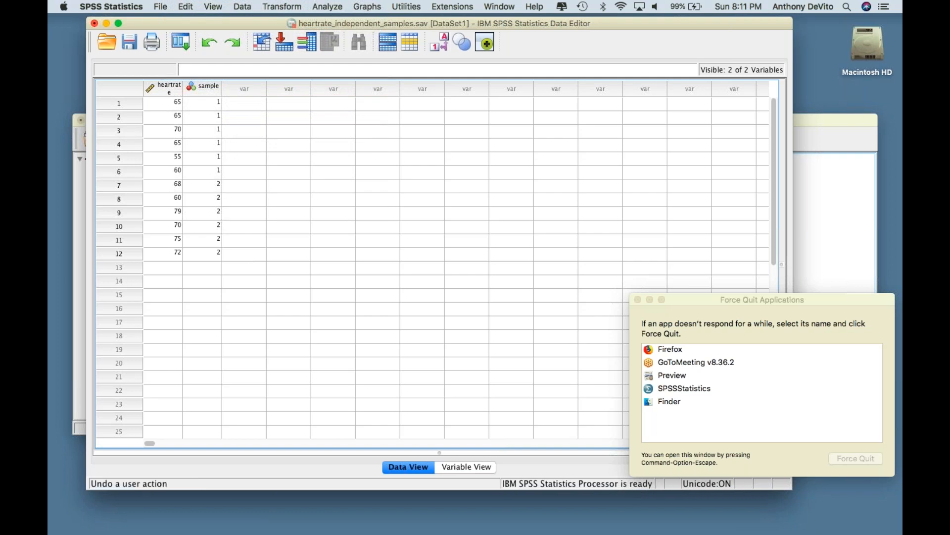
click(210, 6)
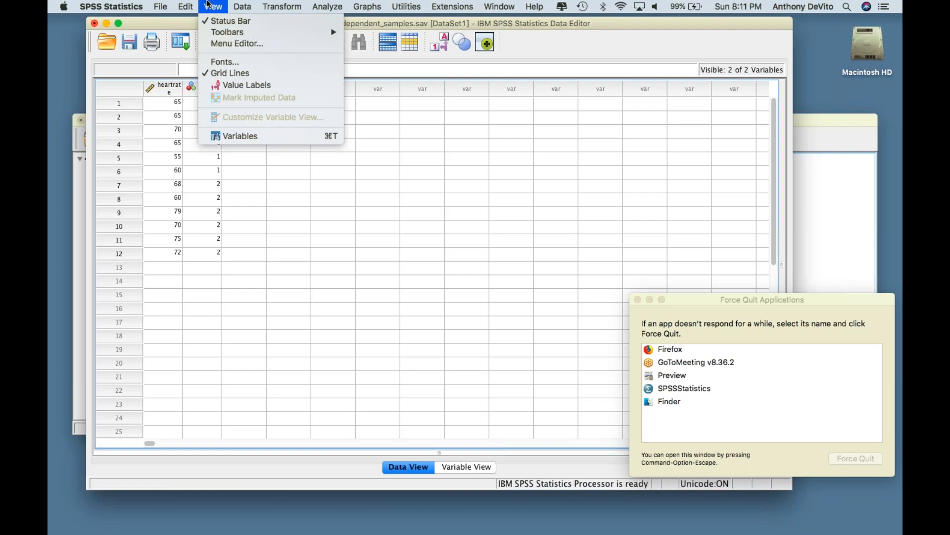
click(238, 87)
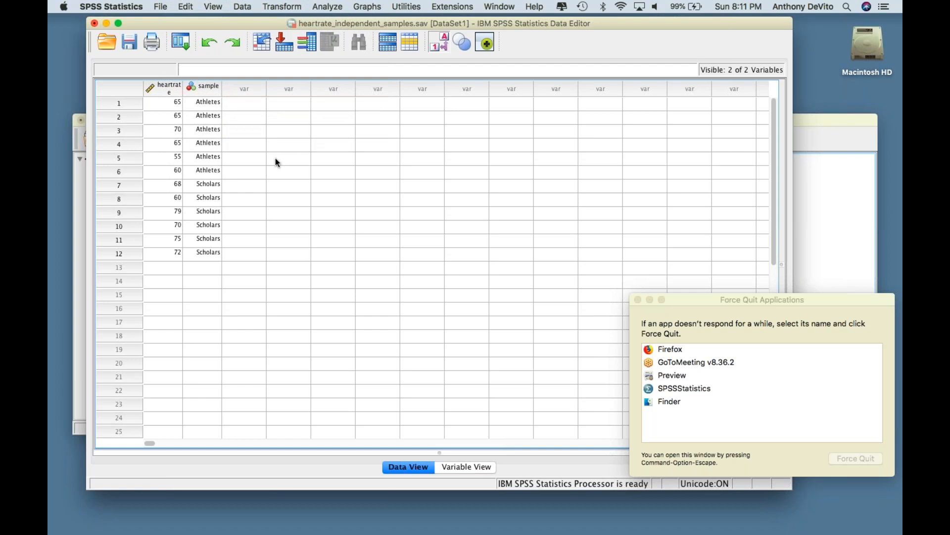
- Highlight the heartrate and sample values in rows 1 to 6 to examine the Athletes group
click(292, 200)
click(280, 218)
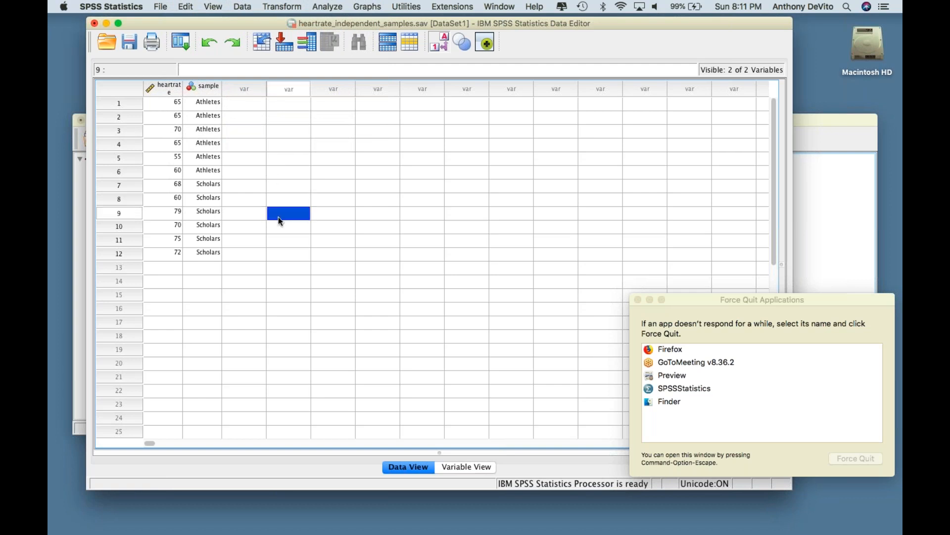
click(286, 254)
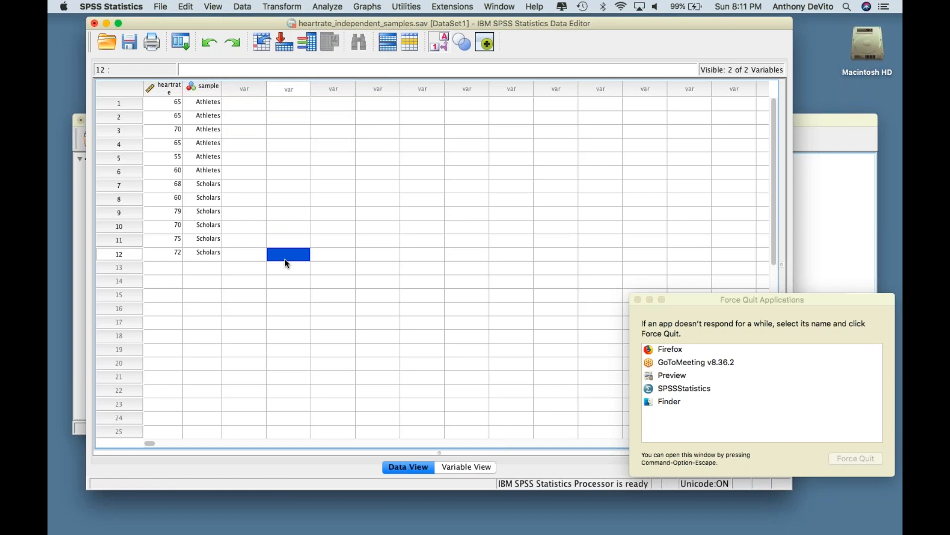
drag(168, 103, 210, 176)
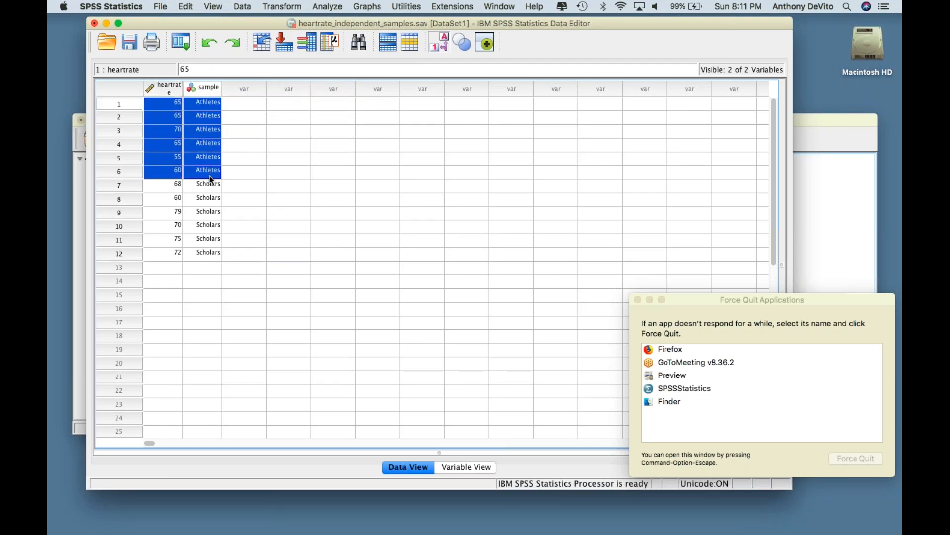
click(246, 198)
click(165, 102)
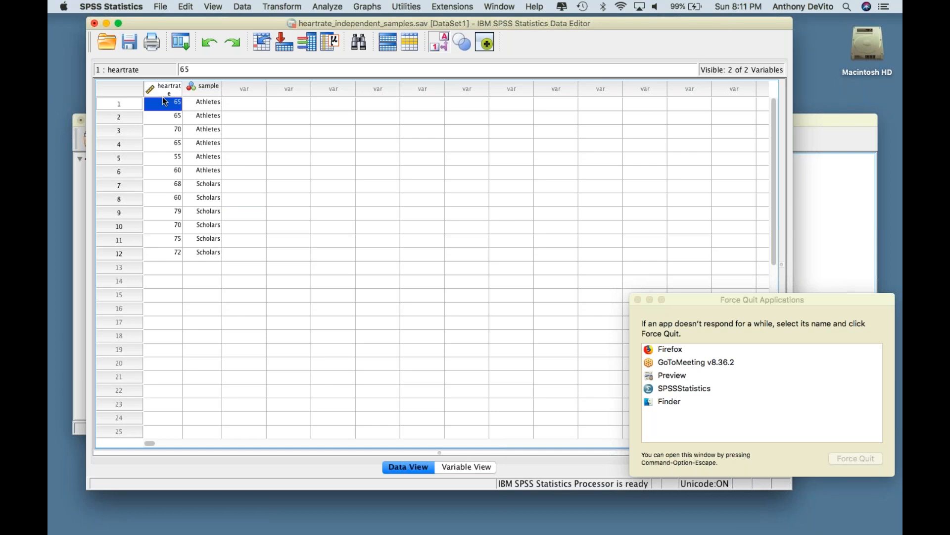
drag(163, 98, 201, 168)
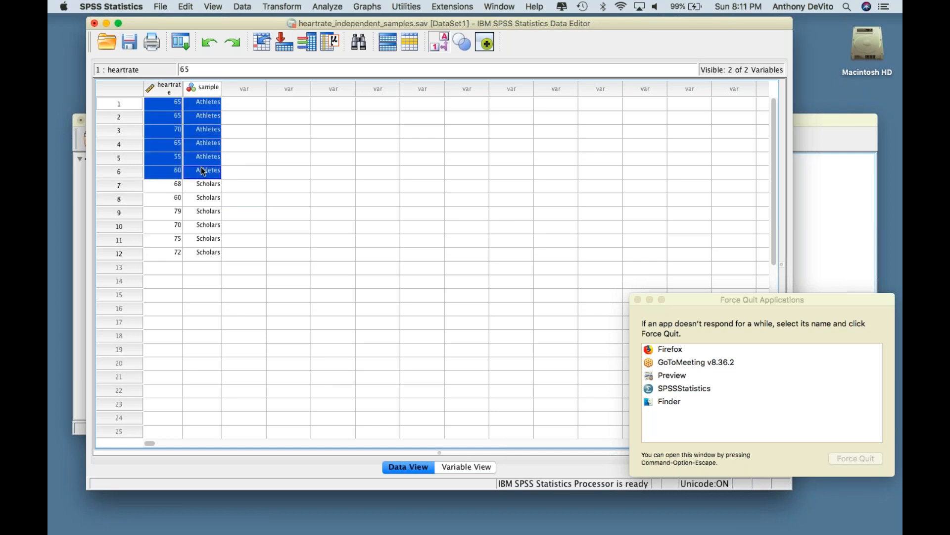
click(256, 190)
drag(160, 101, 201, 171)
click(246, 188)
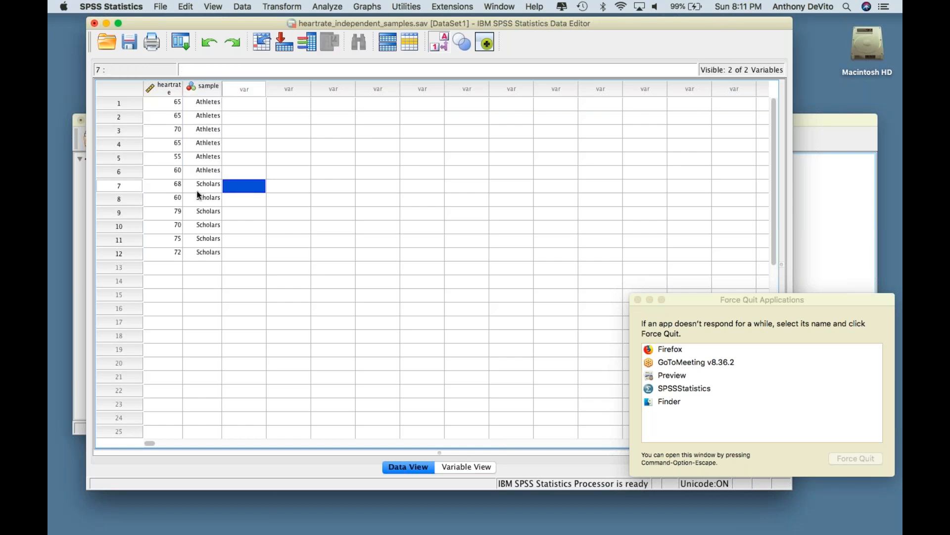
- Highlight the Scholars records in rows 7 to 12 and compare them with the Athletes records in rows 1 to 6
click(166, 181)
drag(166, 181, 210, 253)
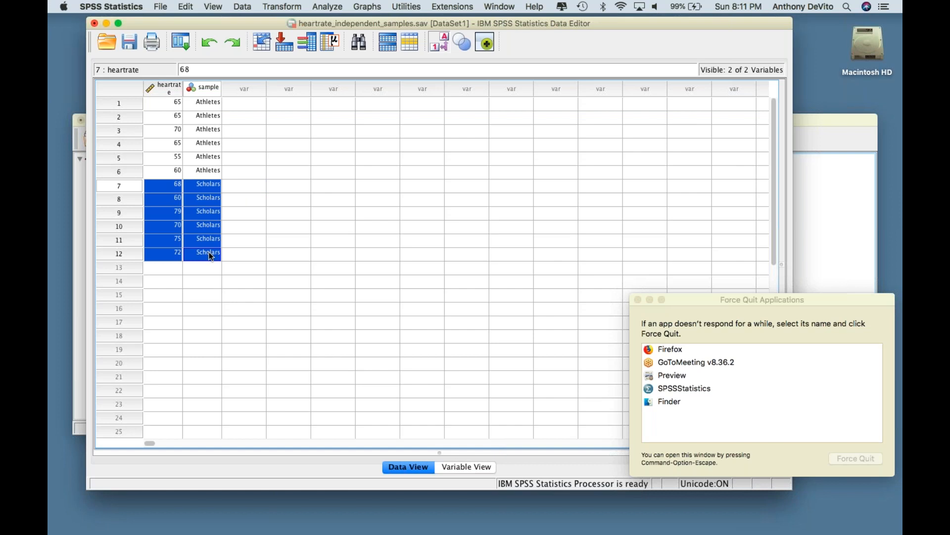
click(282, 254)
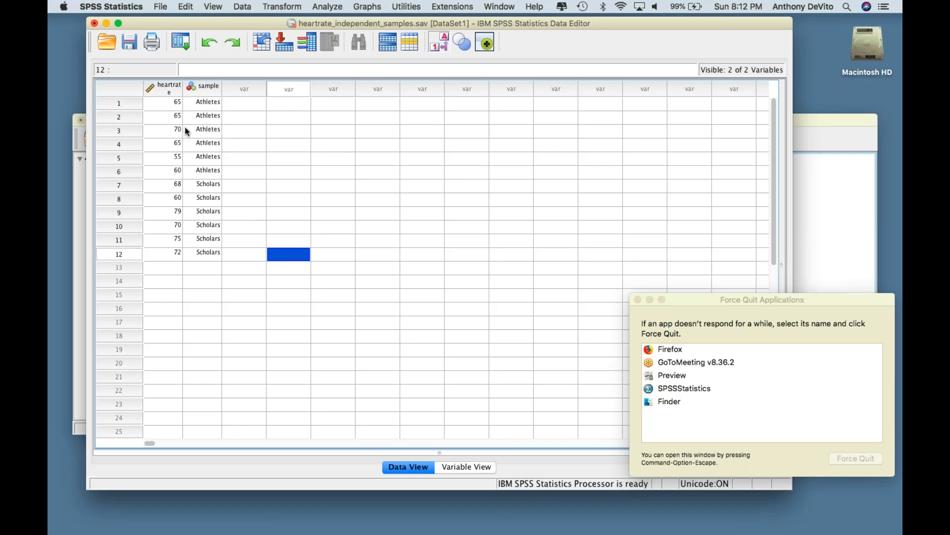
drag(168, 103, 197, 165)
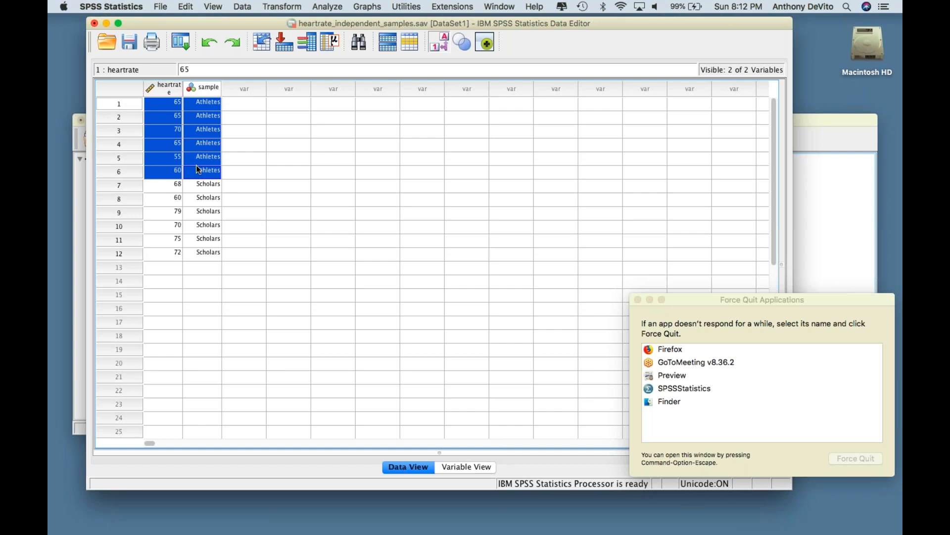
click(256, 199)
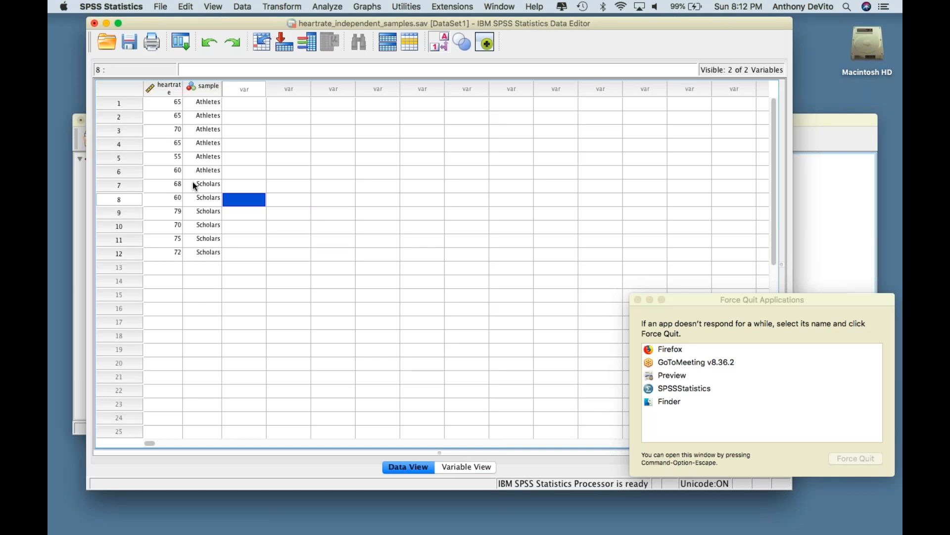
click(268, 251)
click(270, 263)
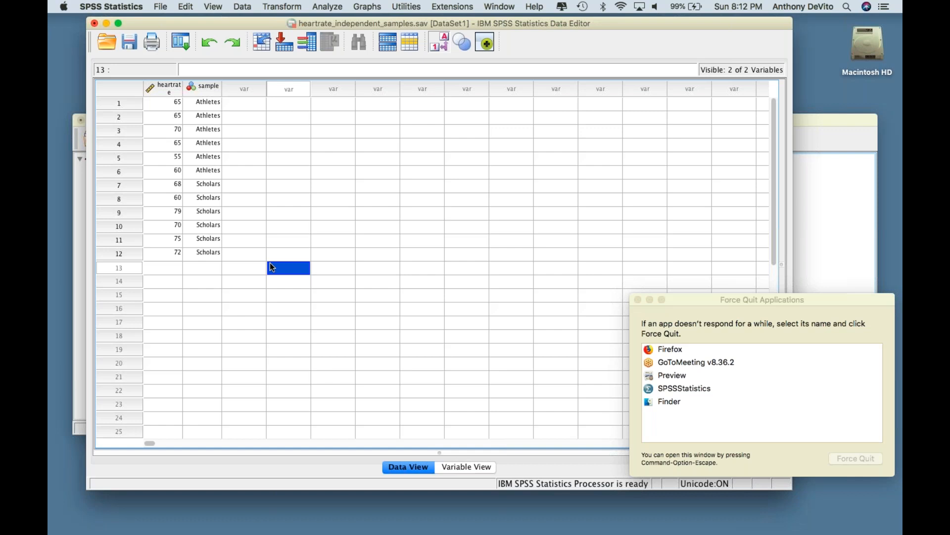
click(283, 290)
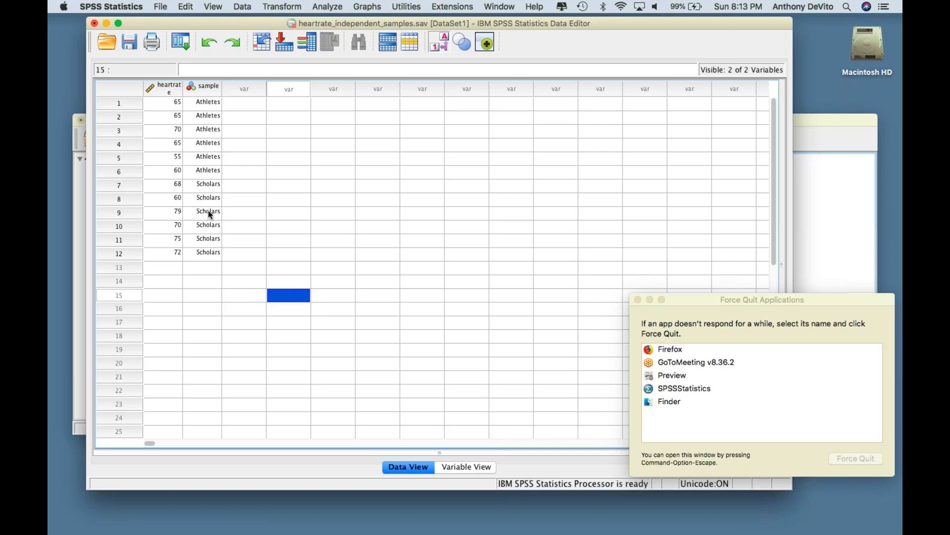
- Set up an Explore analysis with heartrate in the dependent list and sample as the factor
click(318, 5)
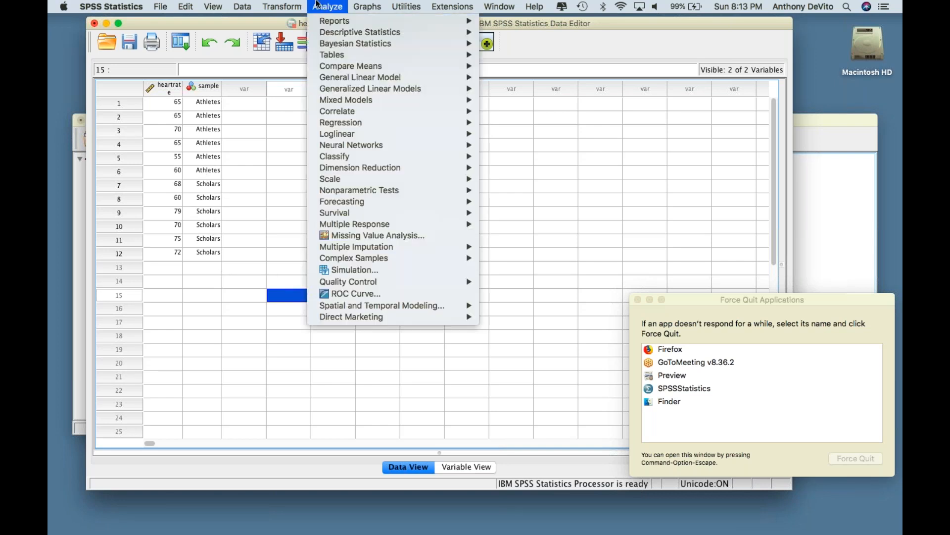
mouse_move(440, 36)
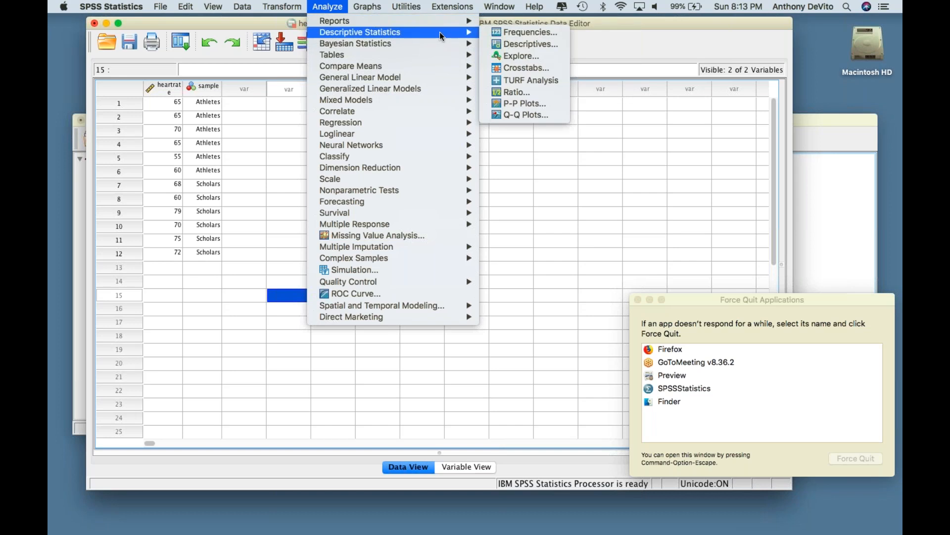
click(501, 53)
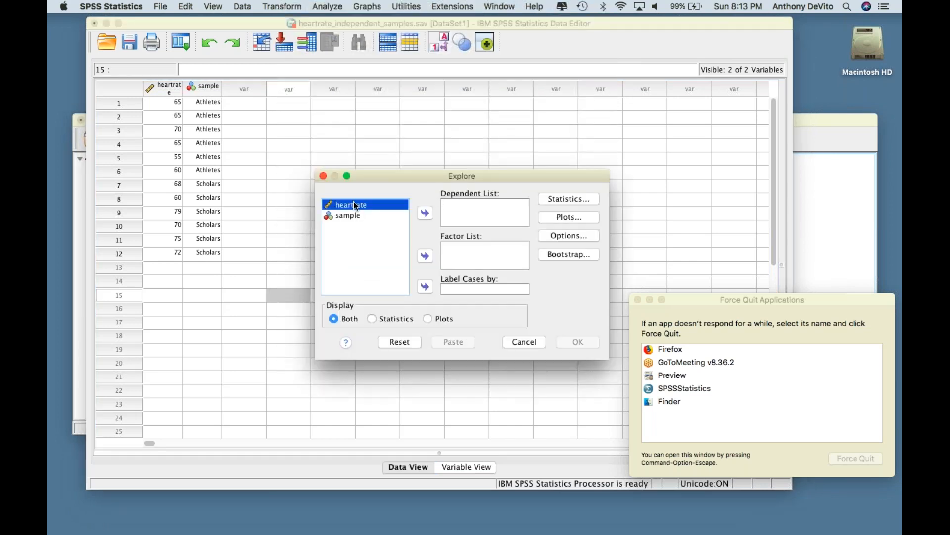
click(425, 214)
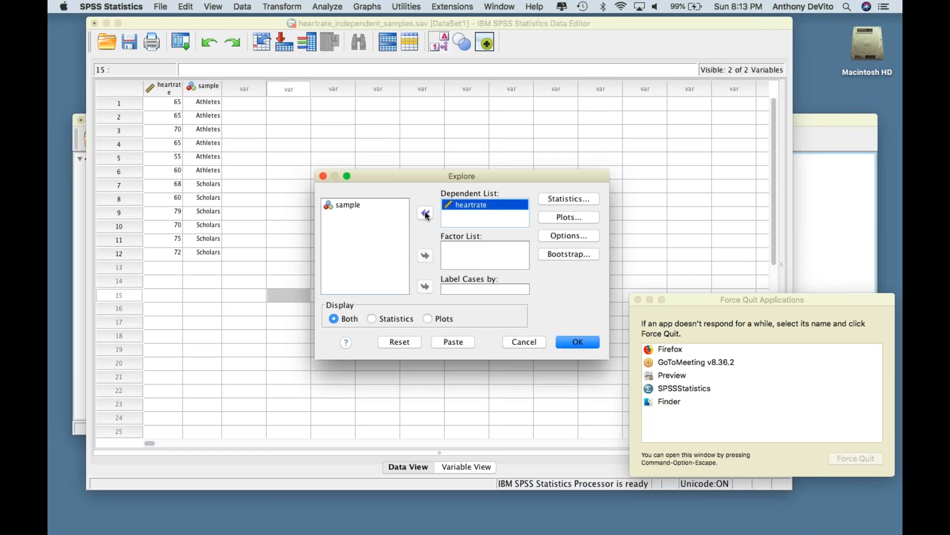
click(354, 205)
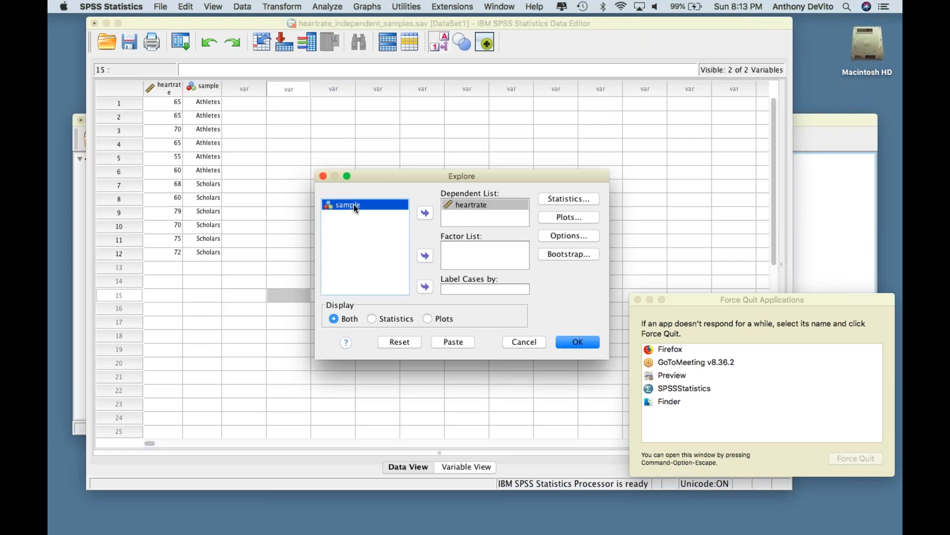
click(424, 256)
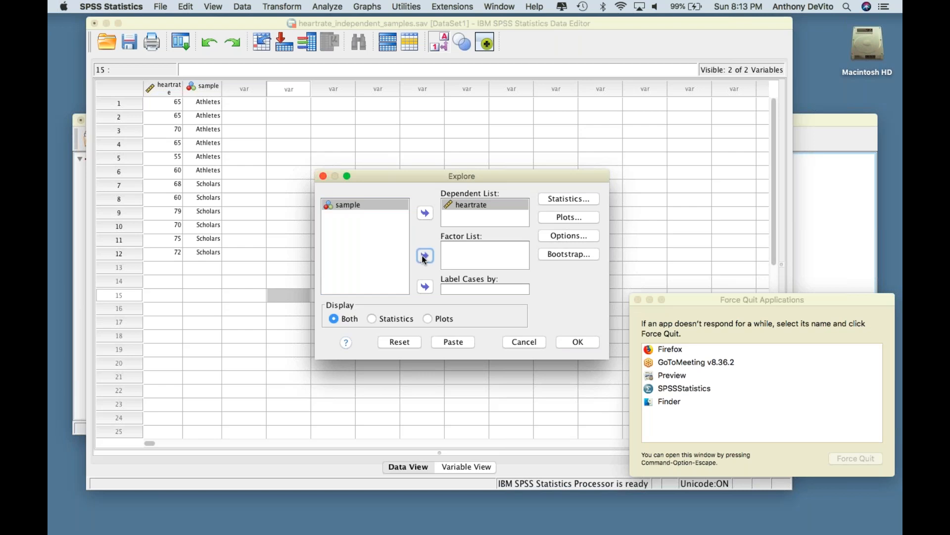
- Check the Explore statistics options, leaving them as they are, and run the analysis
click(559, 198)
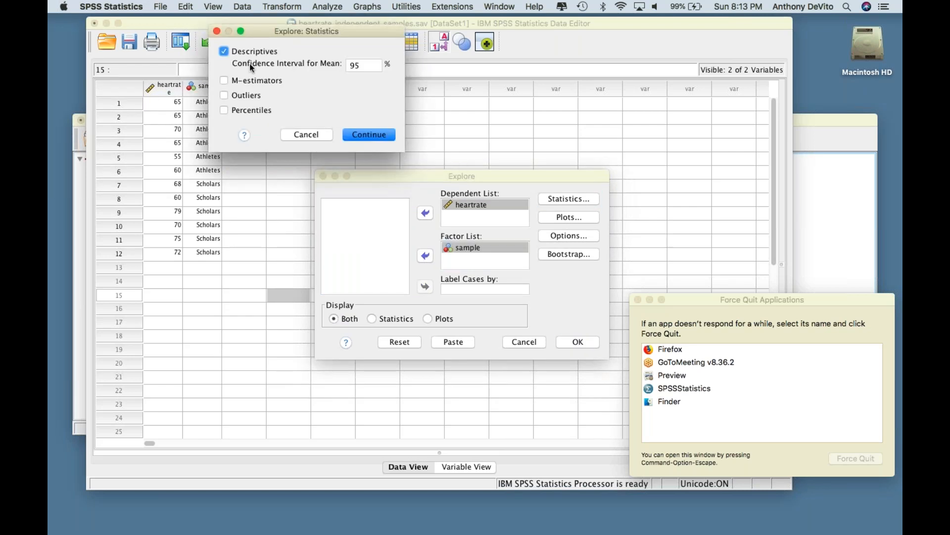
click(217, 31)
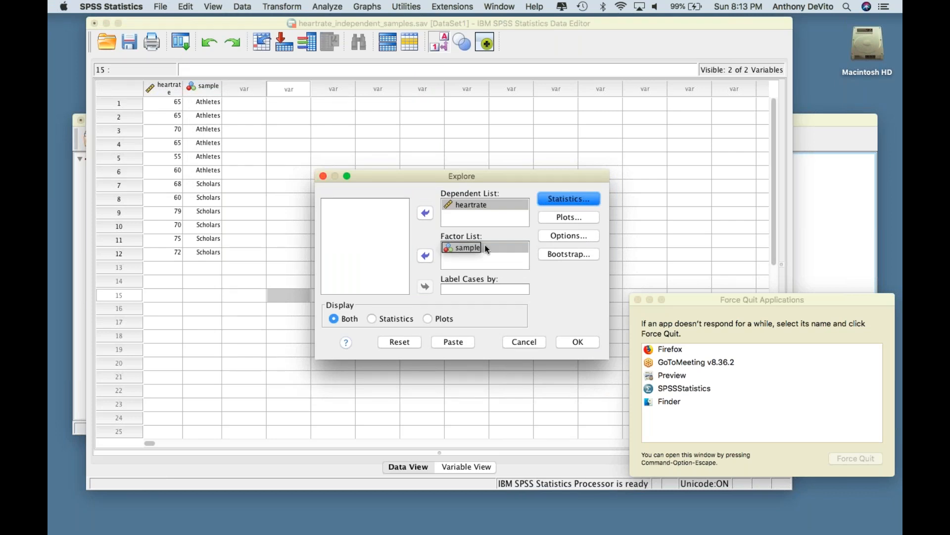
click(576, 343)
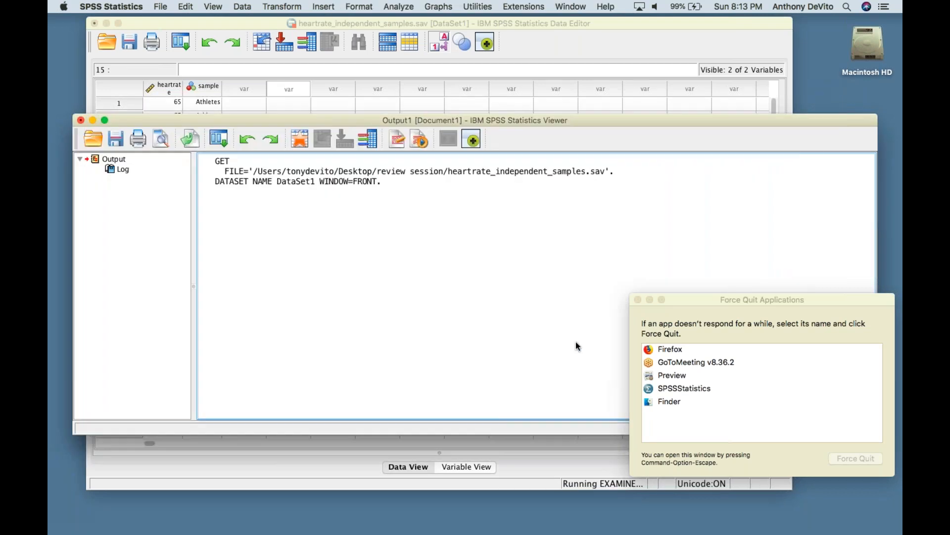
- Examine the Descriptives output and compare the mean heart rates of the Athletes and Scholars groups
scroll(330, 206, down, 8)
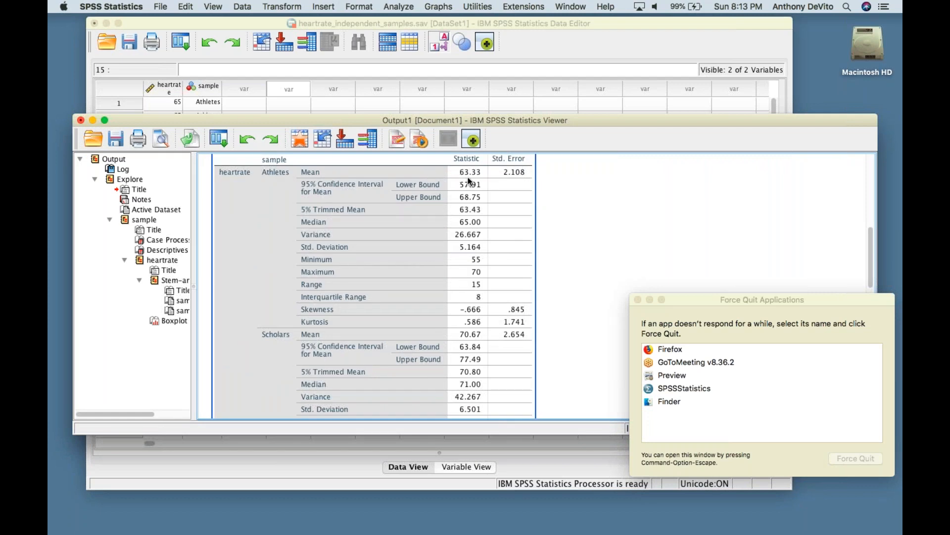
scroll(438, 354, down, 5)
click(433, 352)
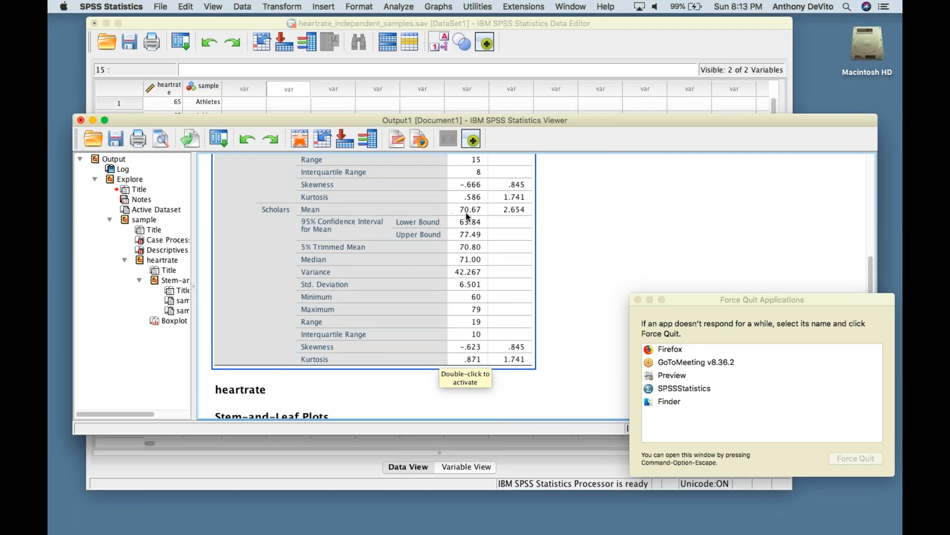
scroll(382, 282, down, 2)
scroll(382, 282, up, 2)
scroll(382, 282, up, 5)
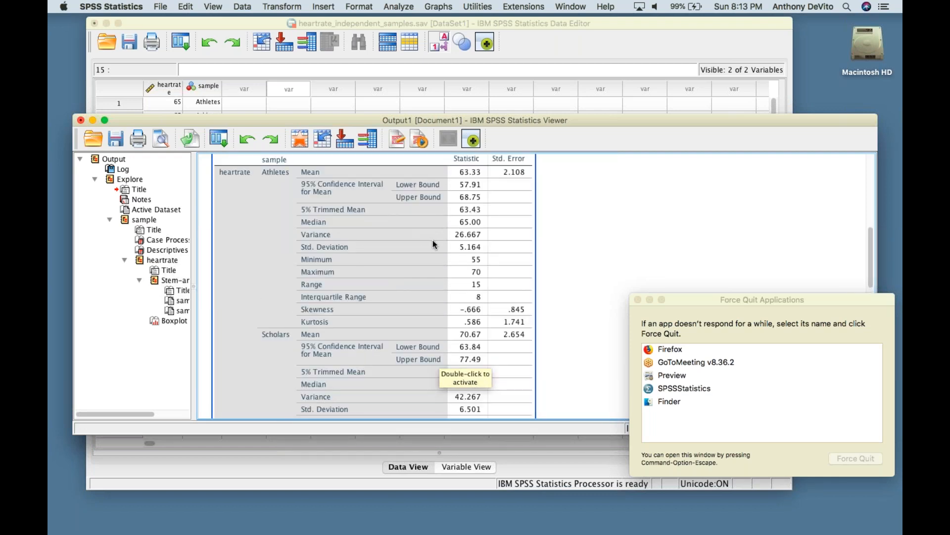
scroll(471, 250, down, 7)
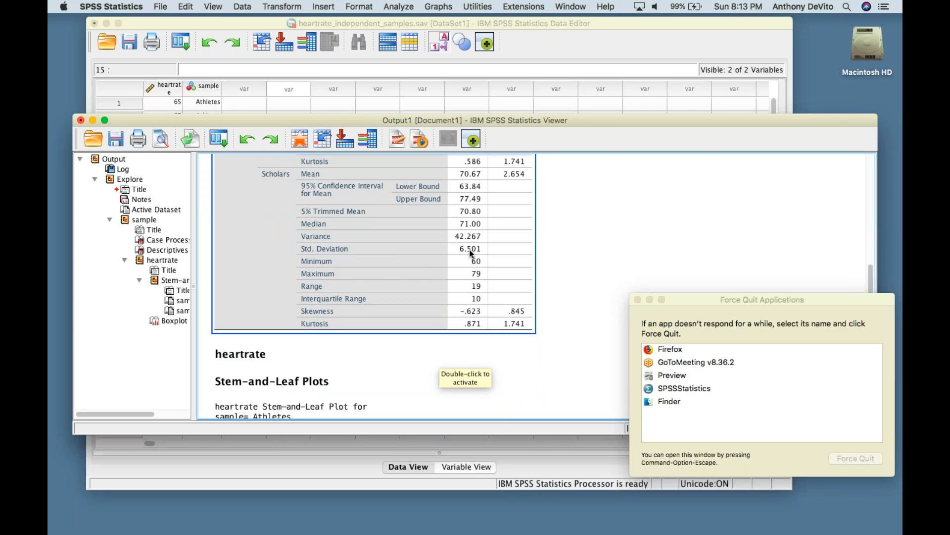
scroll(470, 251, up, 5)
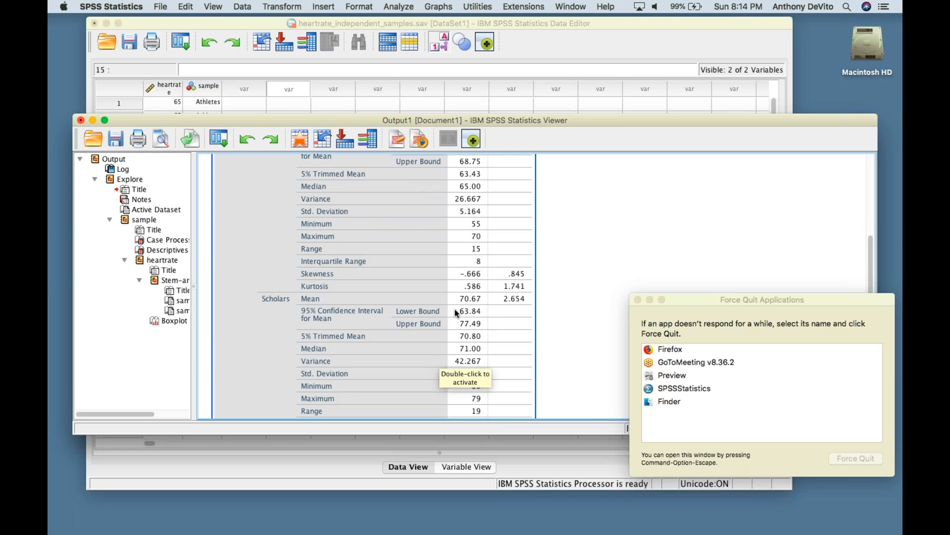
scroll(444, 270, up, 3)
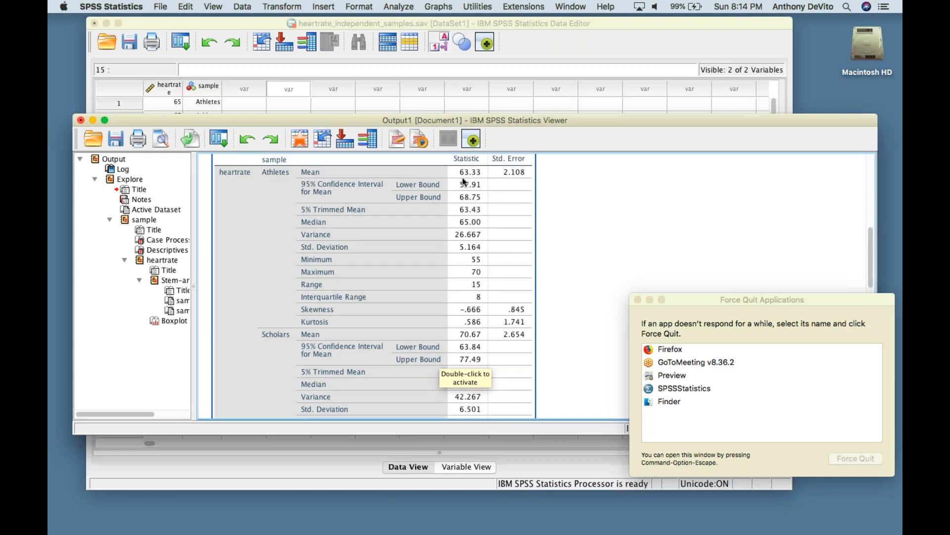
scroll(481, 324, down, 6)
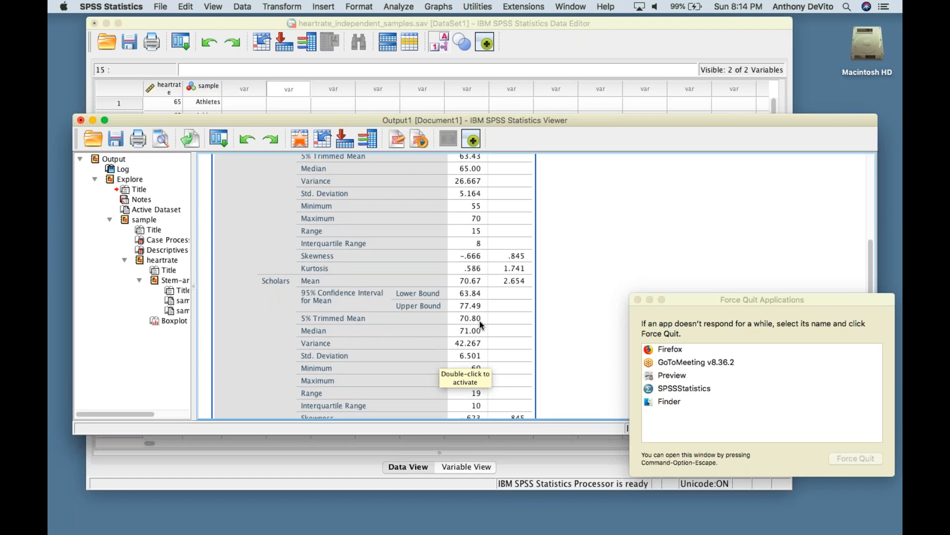
scroll(482, 324, up, 6)
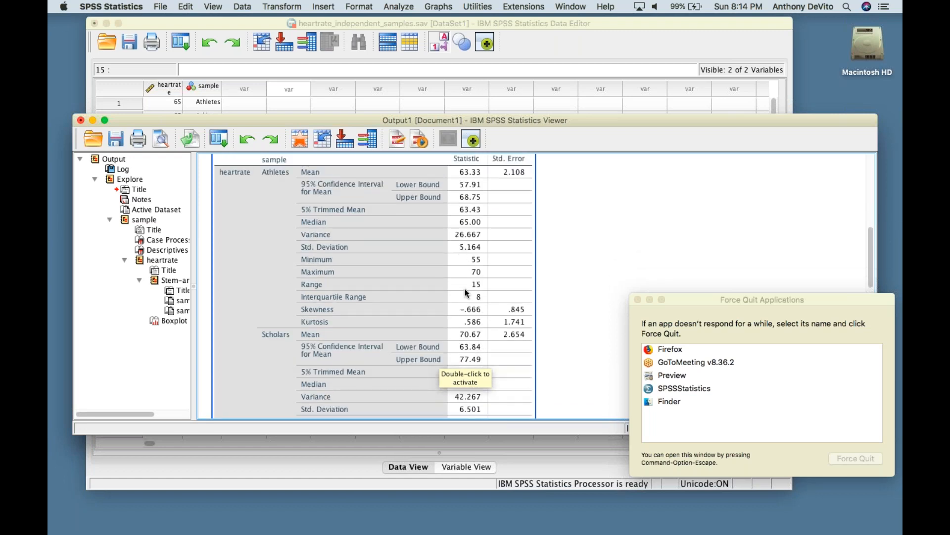
- Compare the heart rate standard deviations of Scholars and Athletes in the Descriptives table
scroll(465, 289, down, 10)
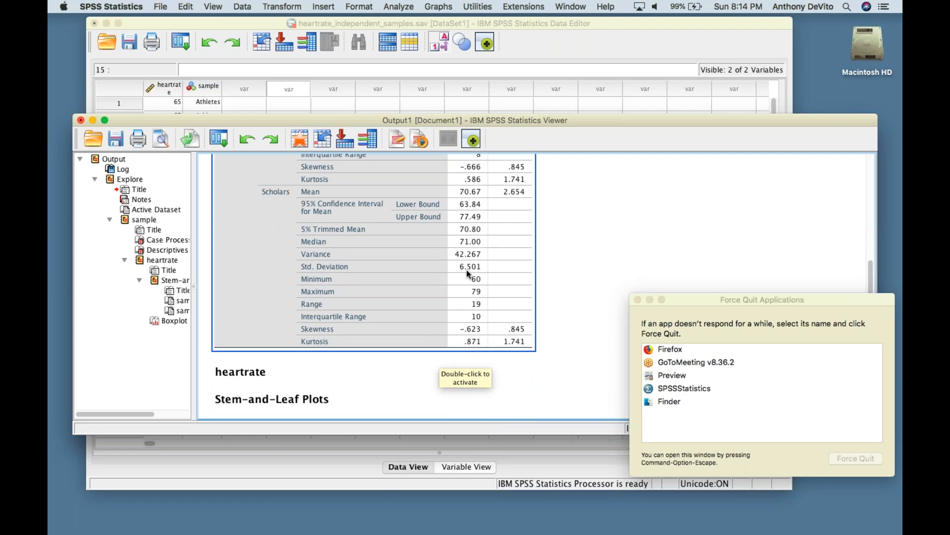
scroll(467, 269, up, 4)
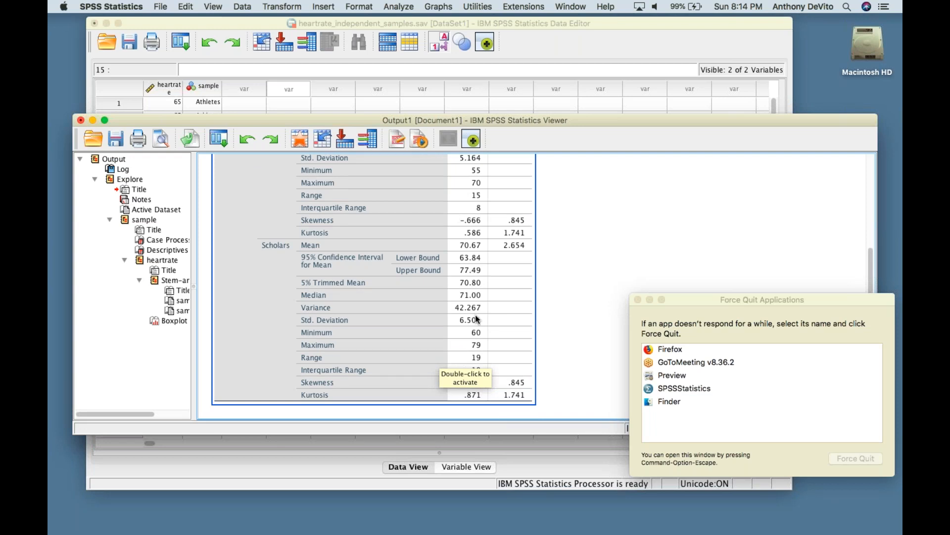
scroll(478, 319, down, 4)
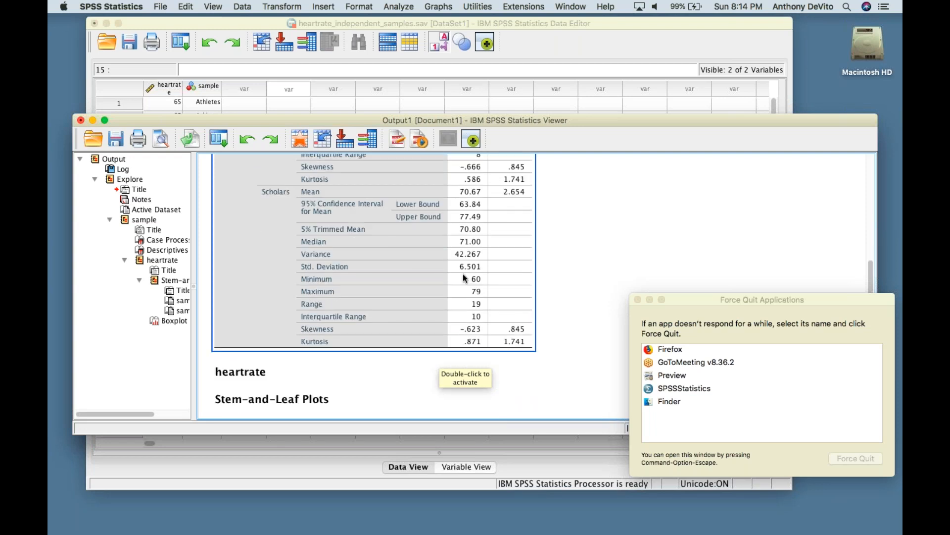
scroll(464, 278, up, 3)
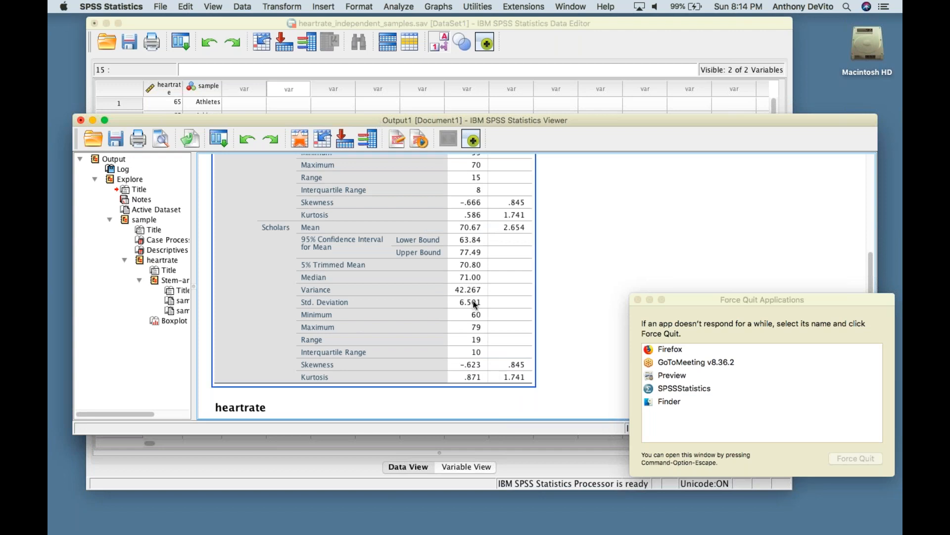
scroll(458, 188, up, 3)
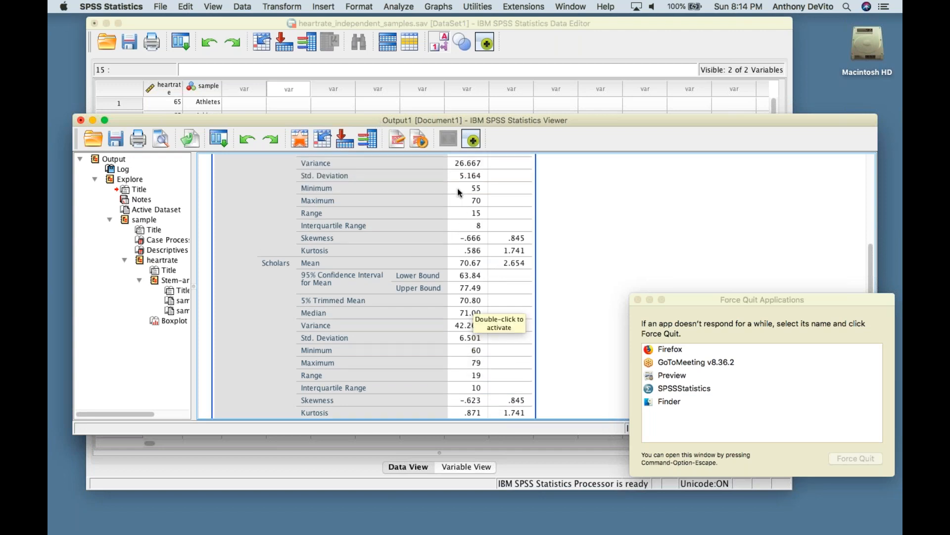
scroll(457, 188, up, 2)
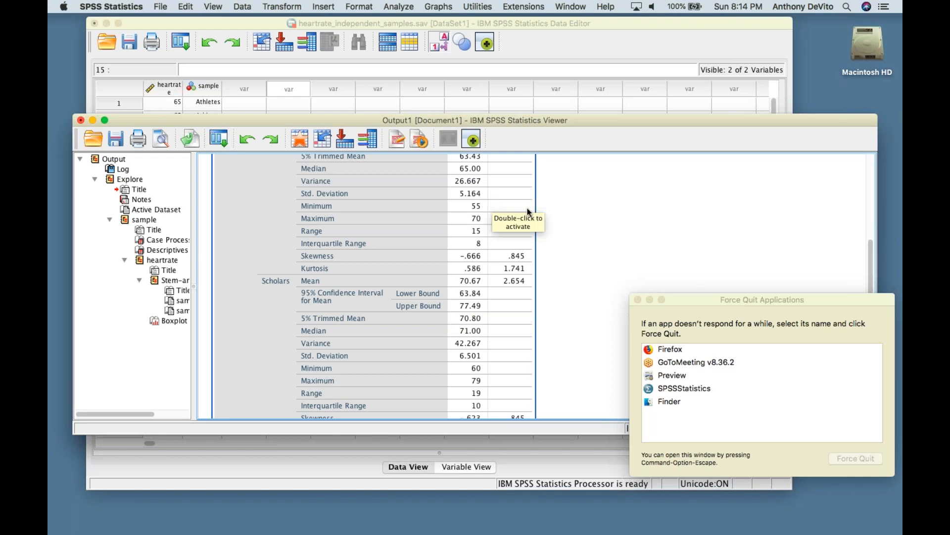
click(591, 239)
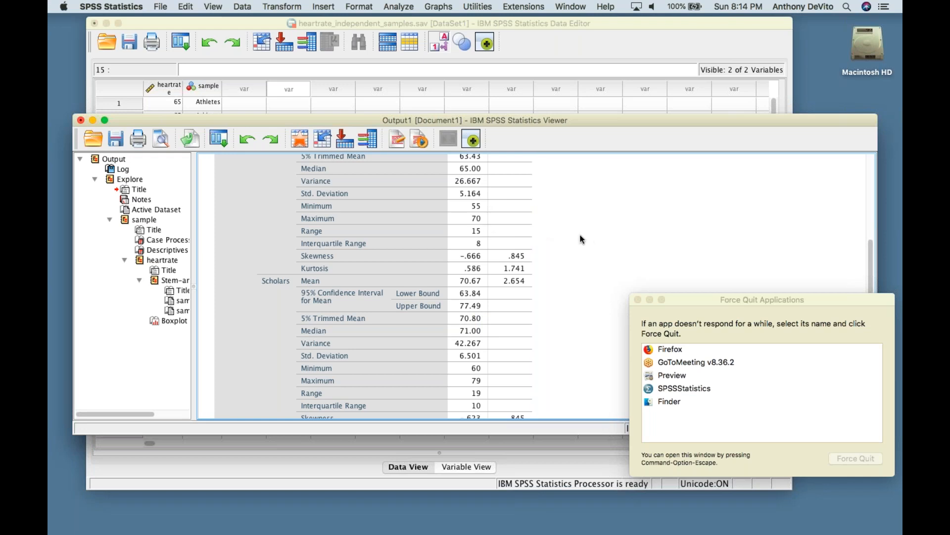
scroll(582, 240, up, 1)
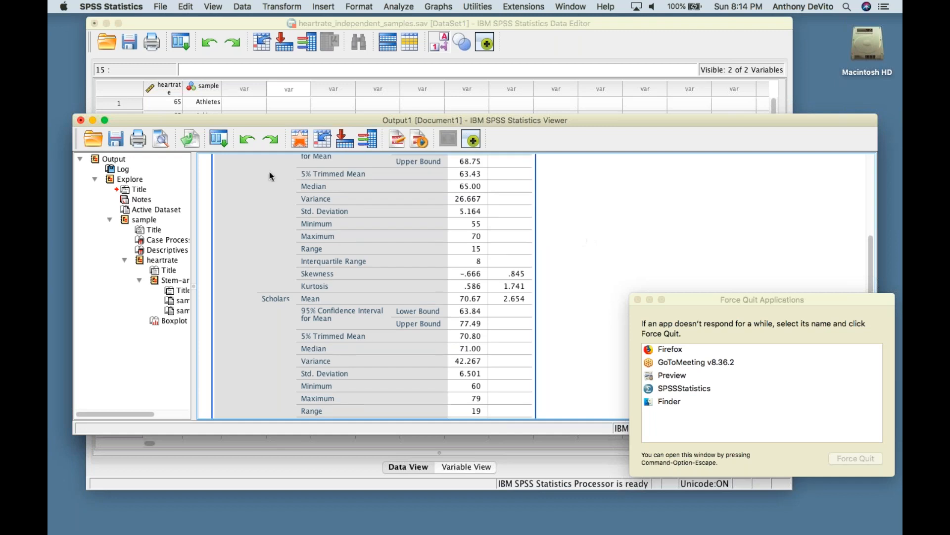
- Return to the data and set up an Independent-Samples T Test with heartrate as test variable and sample as grouping variable
click(92, 120)
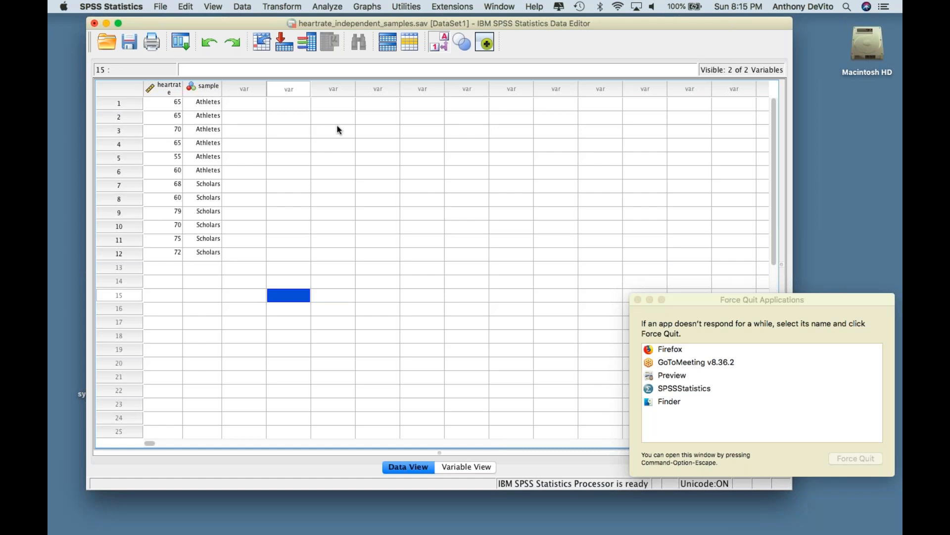
click(322, 7)
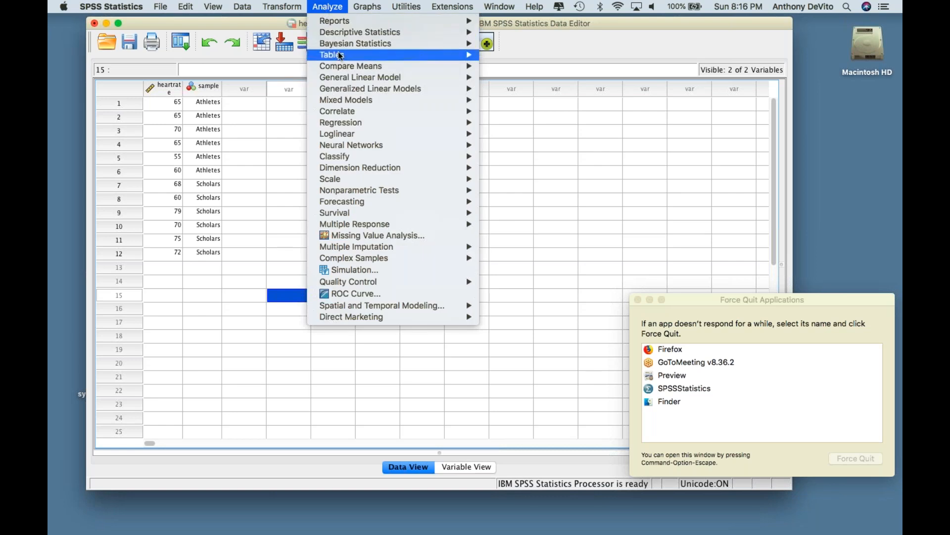
mouse_move(345, 67)
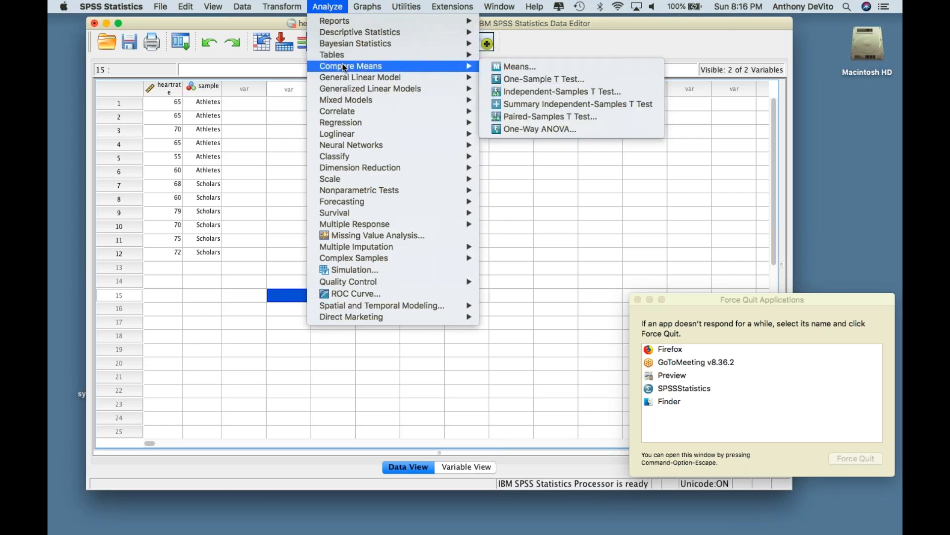
click(495, 92)
drag(442, 99, 440, 75)
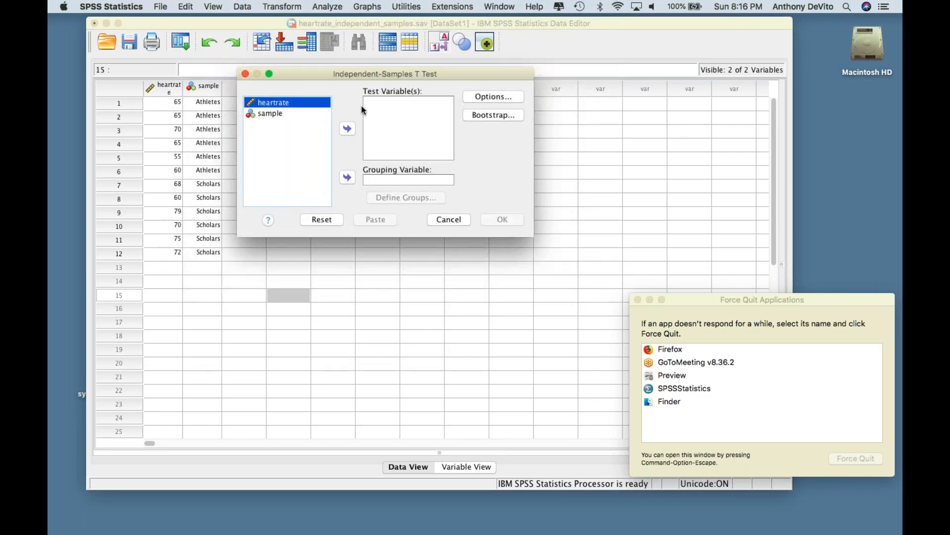
click(346, 129)
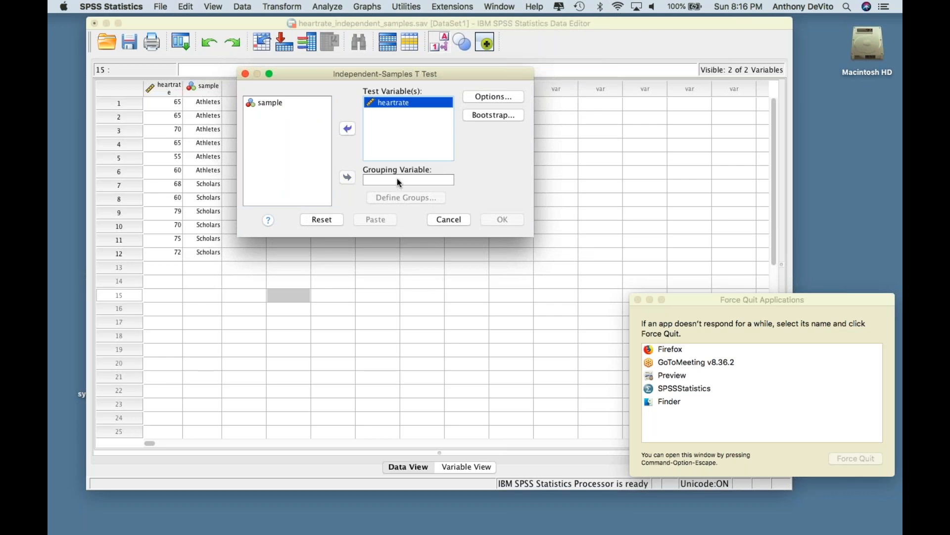
click(261, 102)
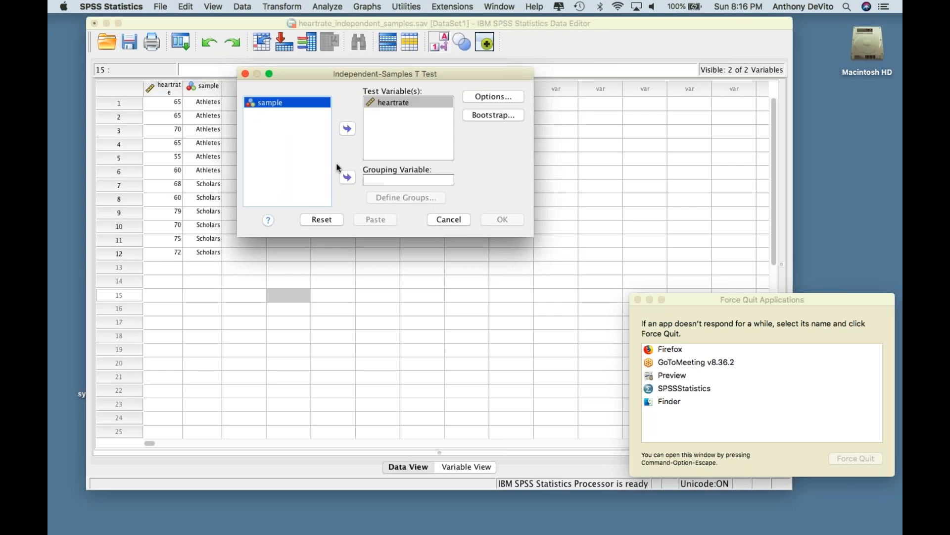
click(346, 177)
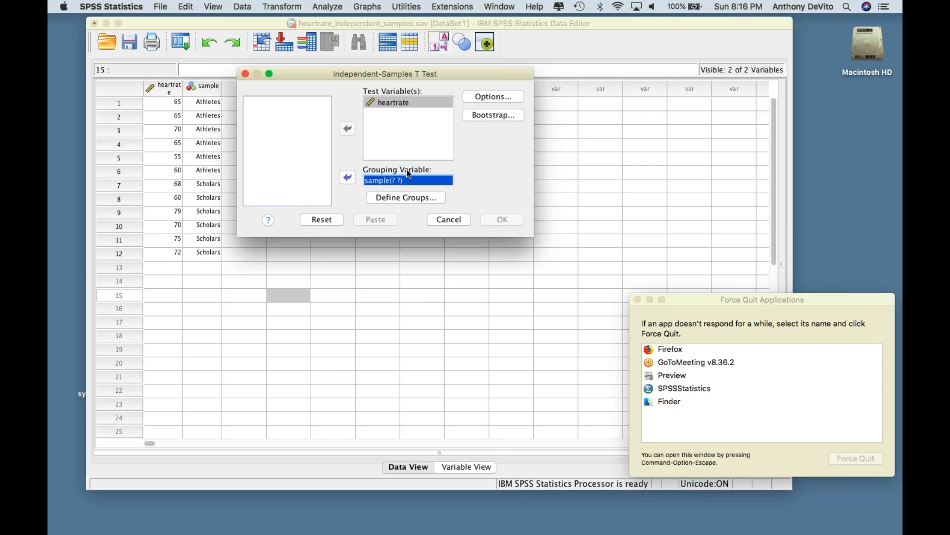
- Define group 1 as 1 and group 2 as 2 for the sample grouping variable, and run the t test
click(401, 198)
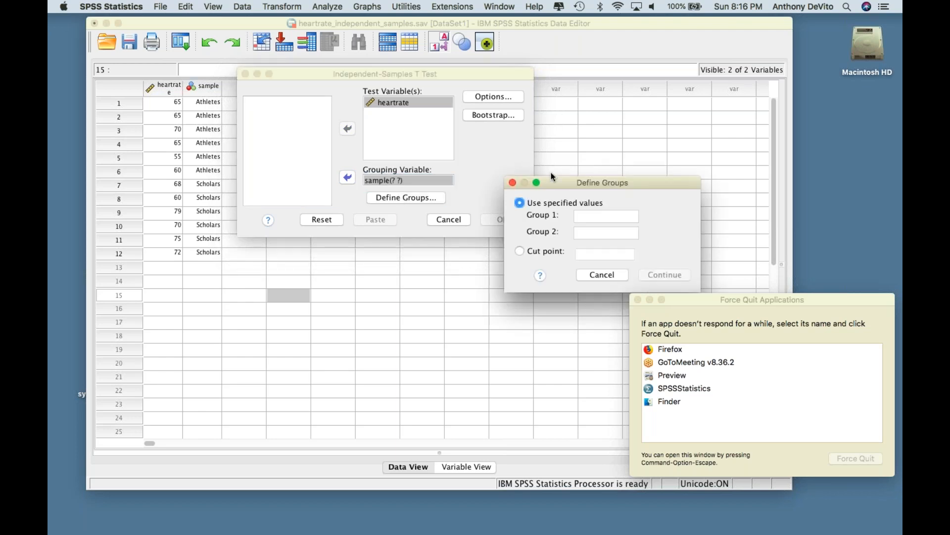
drag(556, 186, 486, 129)
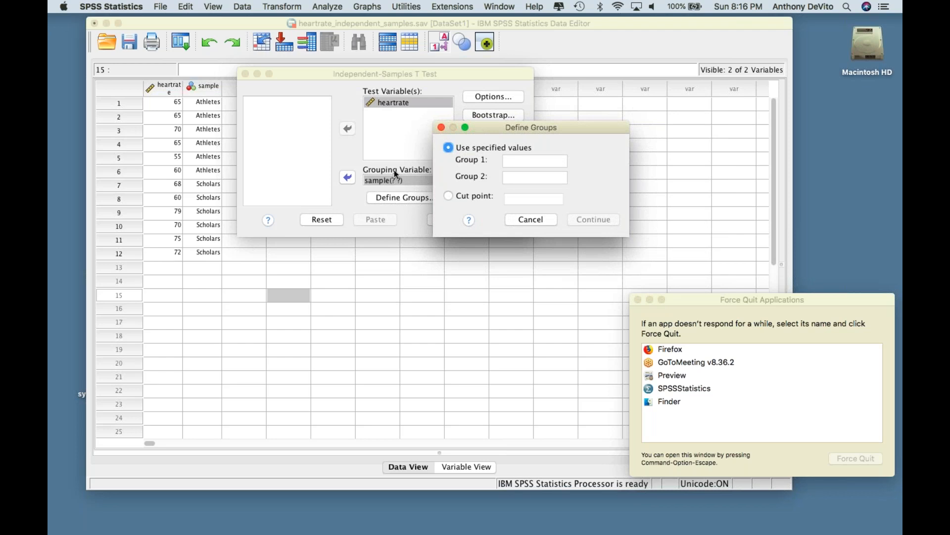
click(516, 161)
text(1)
click(513, 176)
text(2)
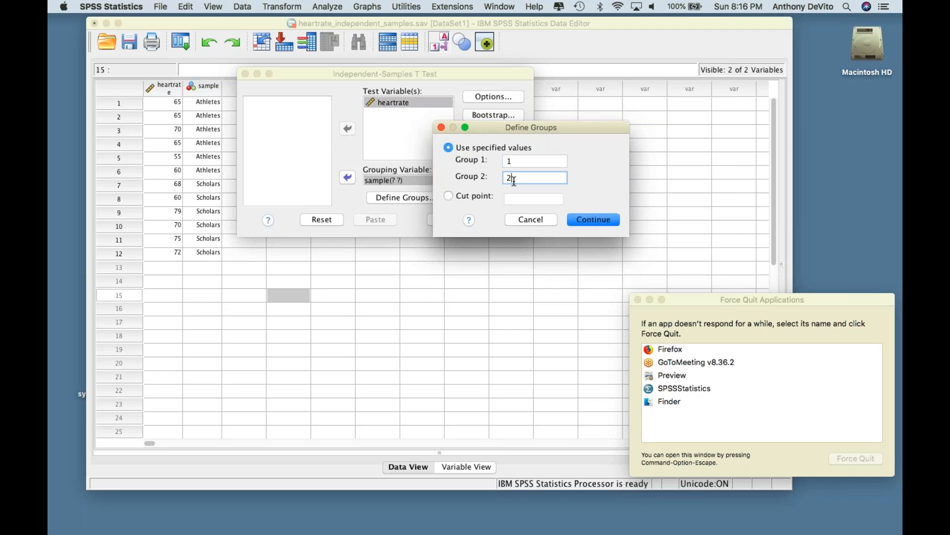
click(586, 218)
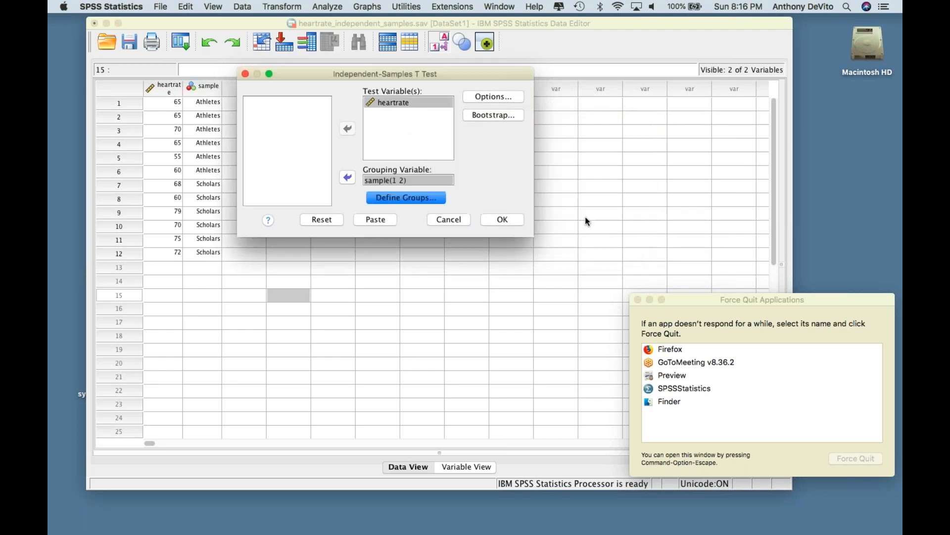
click(495, 220)
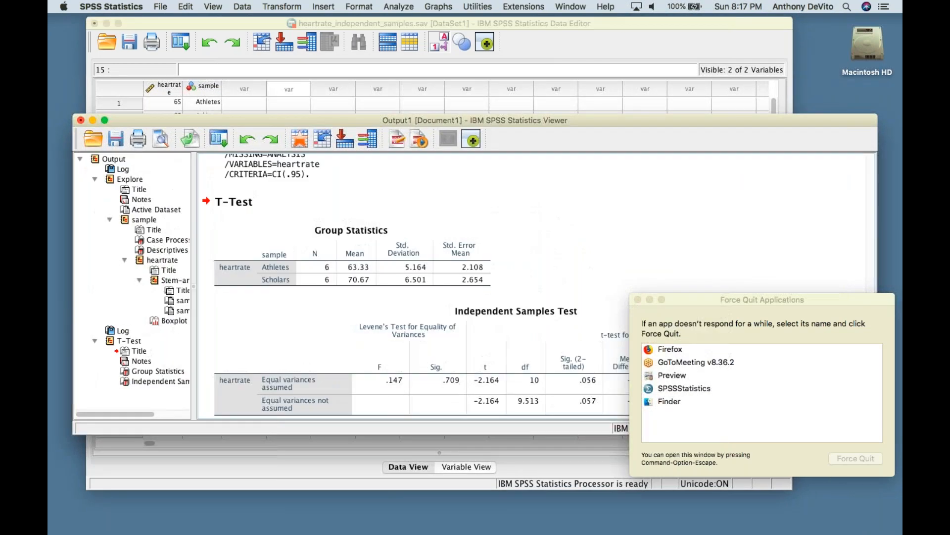
- Rearrange and enlarge the output window and move the Force Quit window aside to expose the whole Independent Samples Test table
drag(468, 120, 444, 4)
click(402, 229)
click(378, 176)
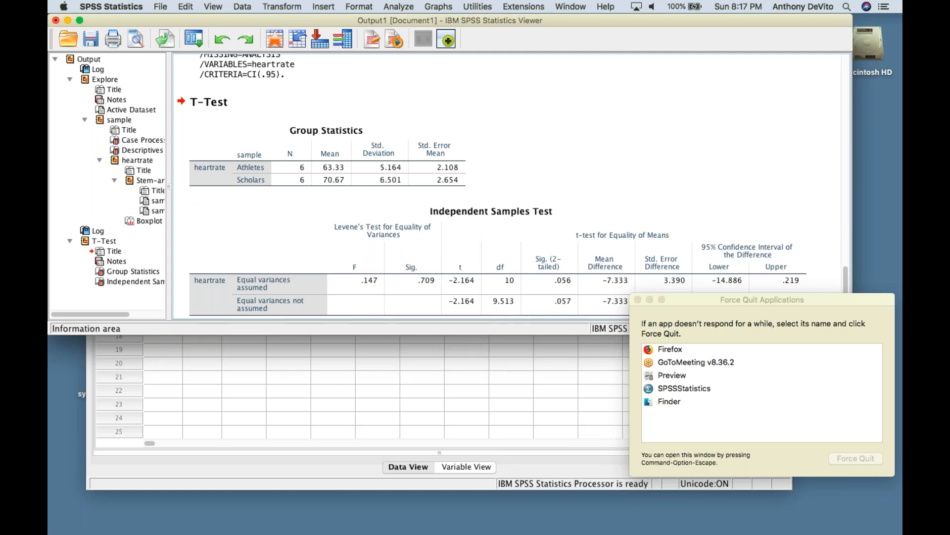
drag(439, 334, 442, 367)
drag(456, 22, 364, 6)
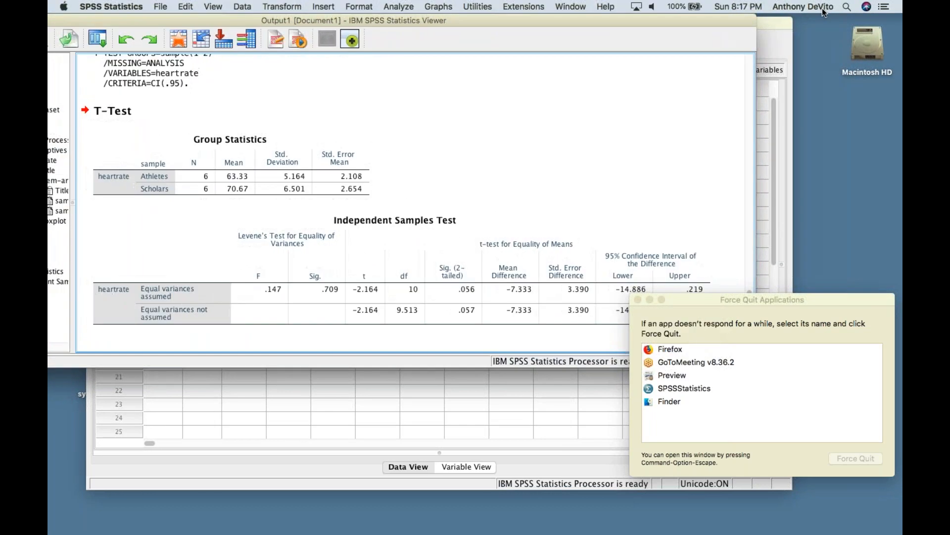
click(857, 11)
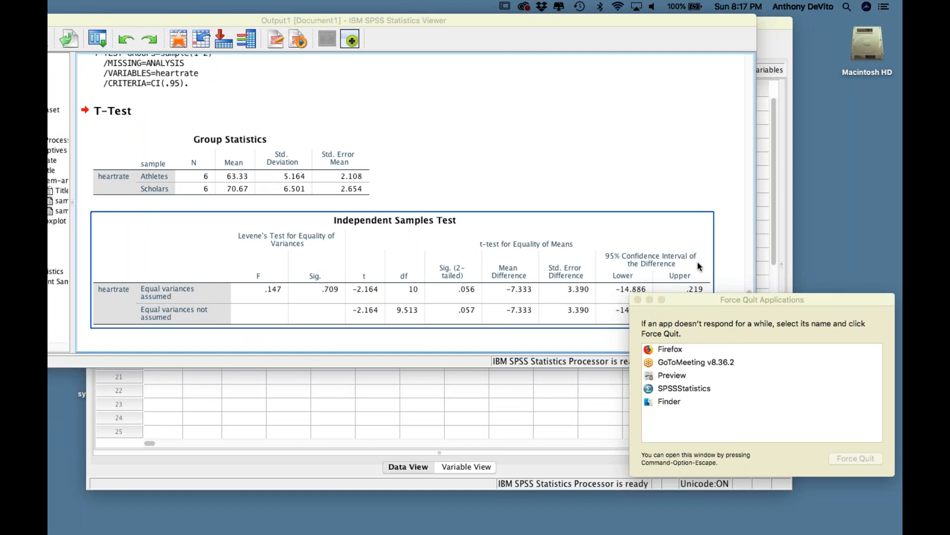
drag(683, 299, 801, 401)
click(537, 298)
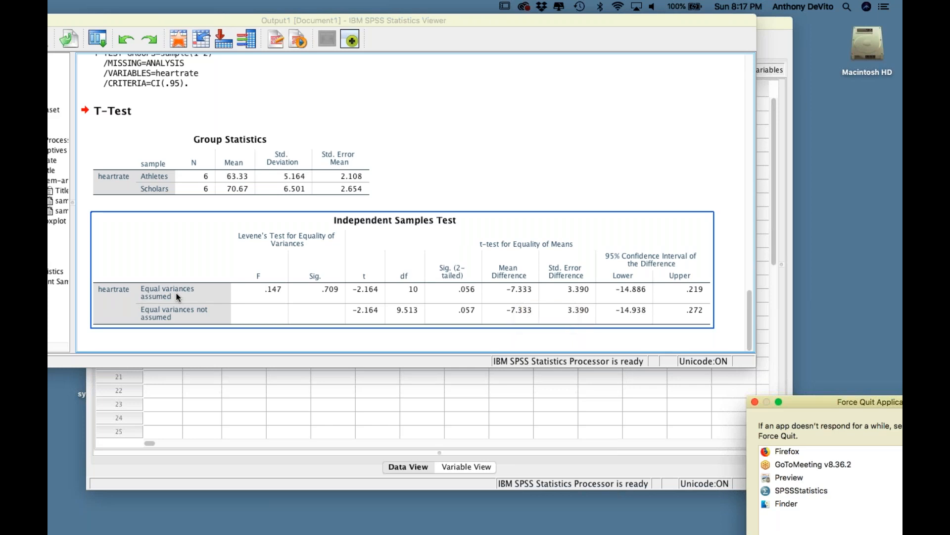
- Compare the groups' standard deviations in Group Statistics with the equal-variances rows and Levene's test to choose the applicable row
click(260, 182)
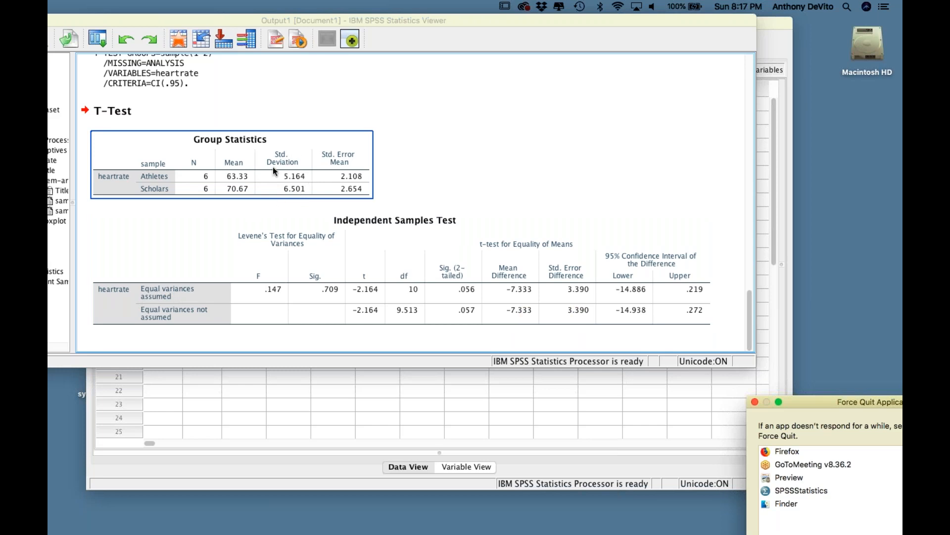
click(277, 225)
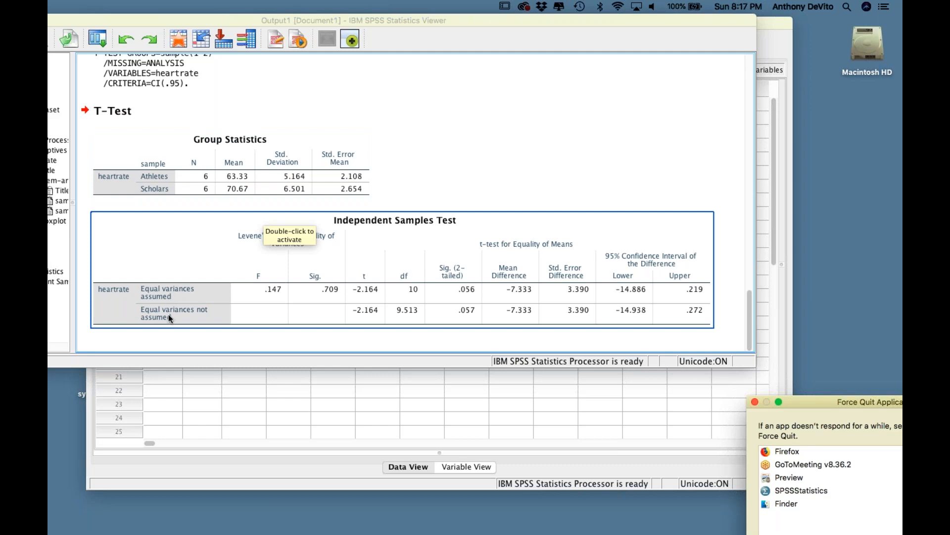
click(283, 193)
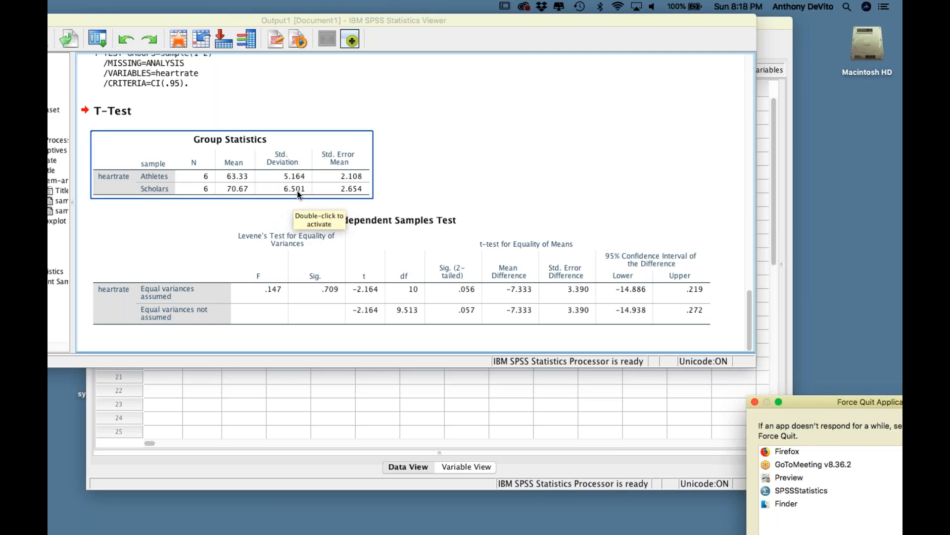
click(199, 283)
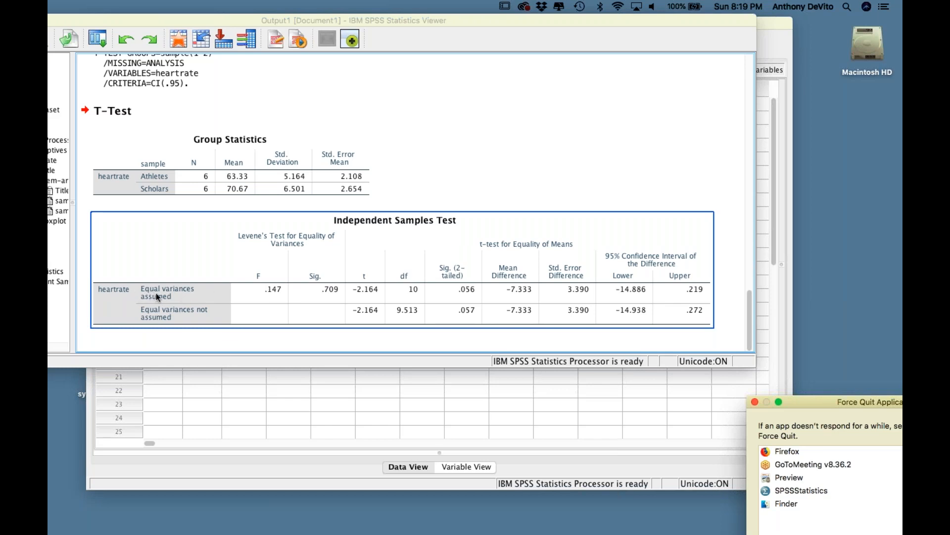
click(297, 193)
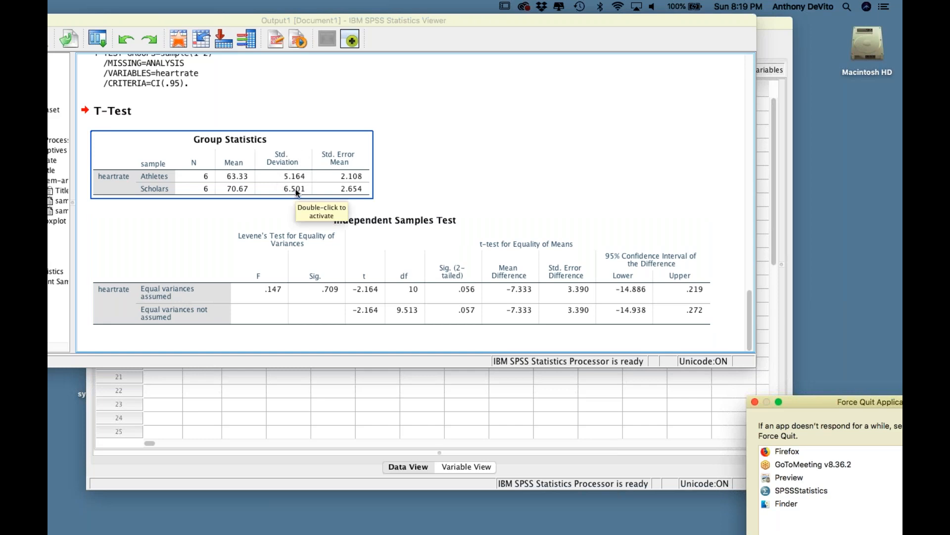
click(304, 295)
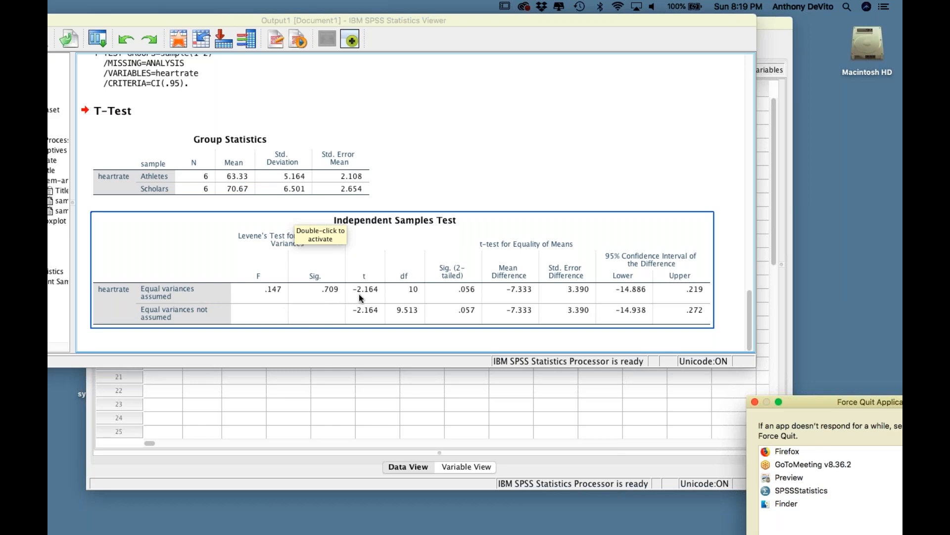
- Examine the t statistic and degrees of freedom against the means, standard errors and sample sizes in Group Statistics
click(243, 172)
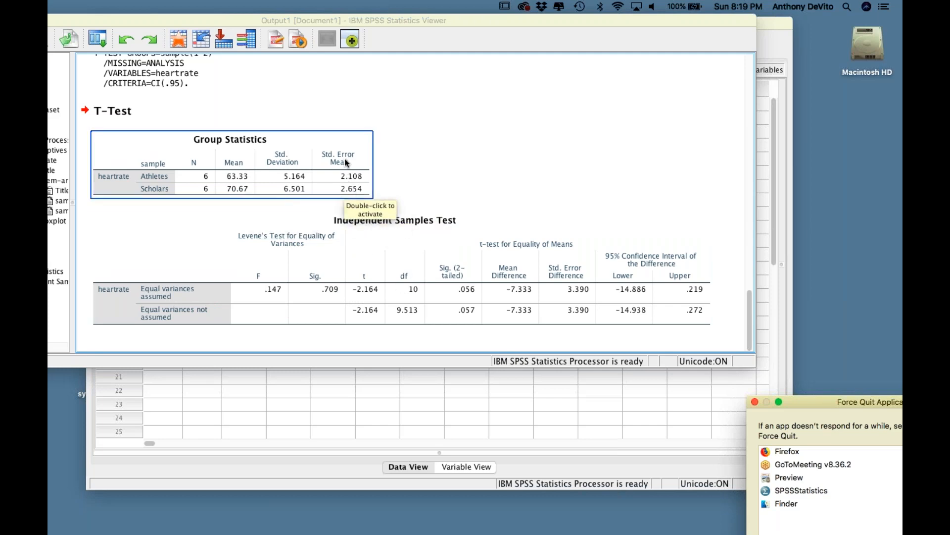
click(387, 242)
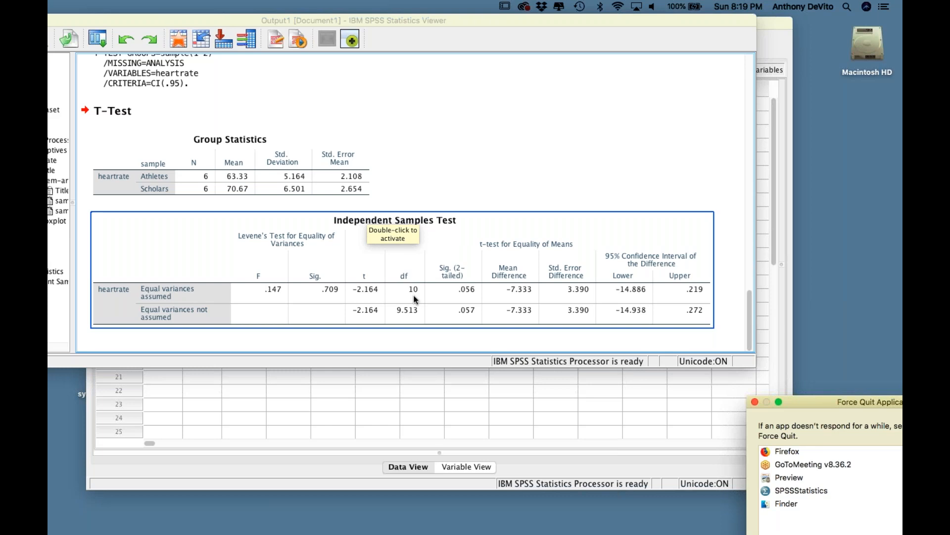
click(303, 176)
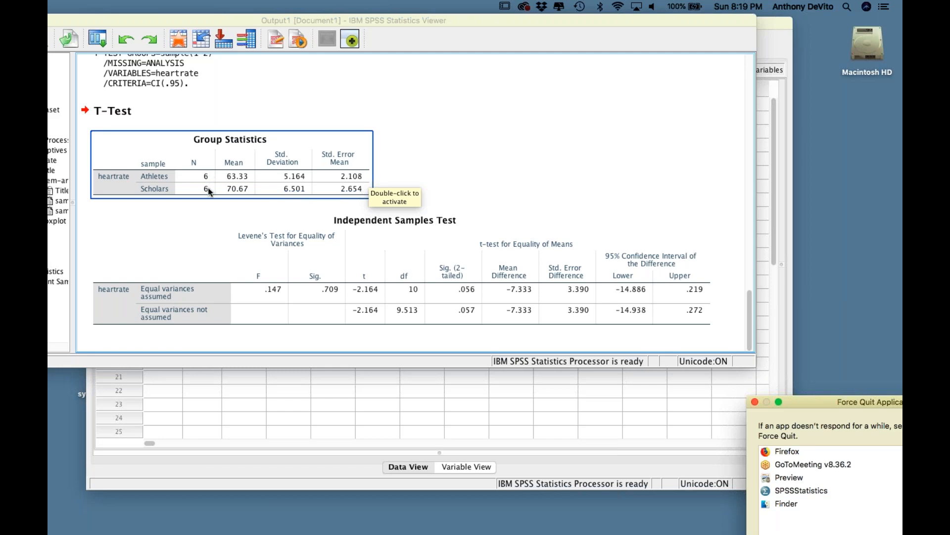
click(422, 296)
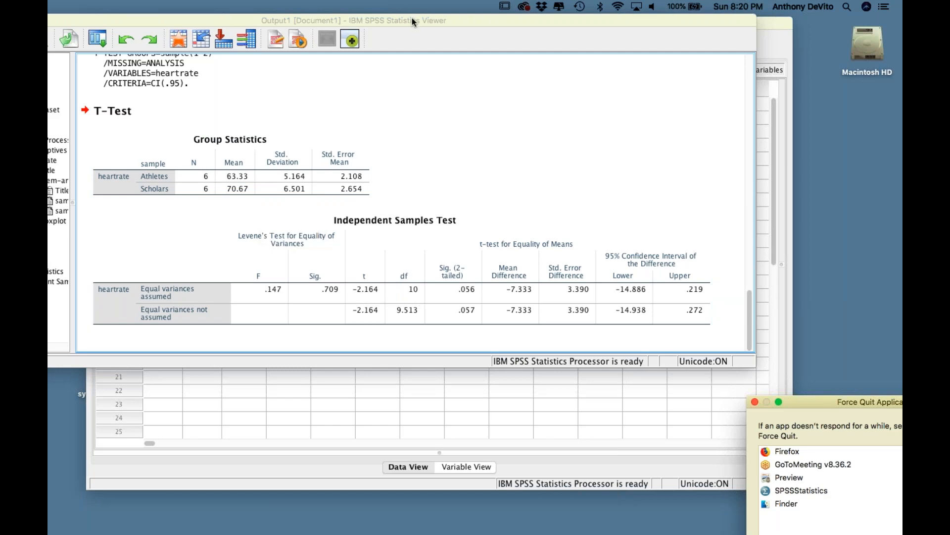
- Look up the 95% critical t value for 10 degrees of freedom in Agresti_Franklin_t-table.pdf from the review session folder, and close the file
drag(412, 17, 409, 103)
click(430, 22)
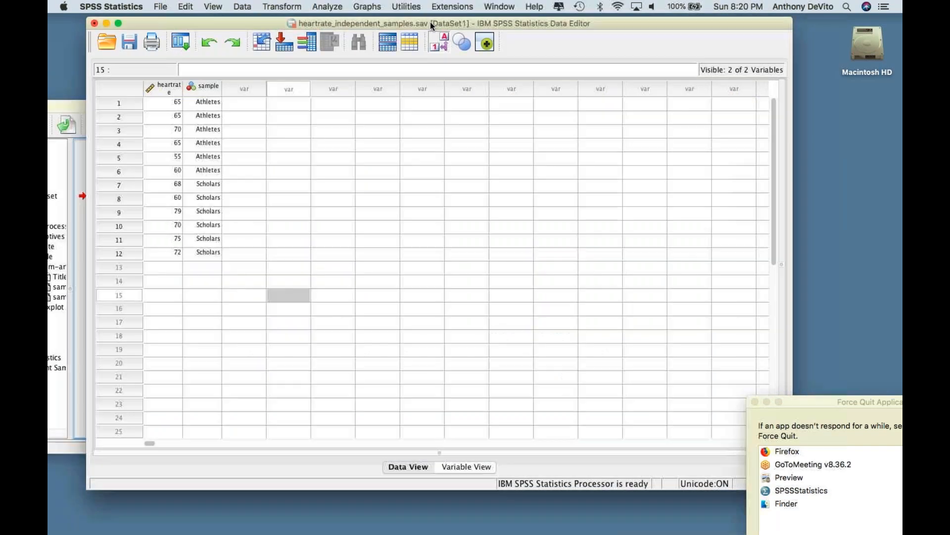
drag(429, 22, 445, 183)
click(303, 31)
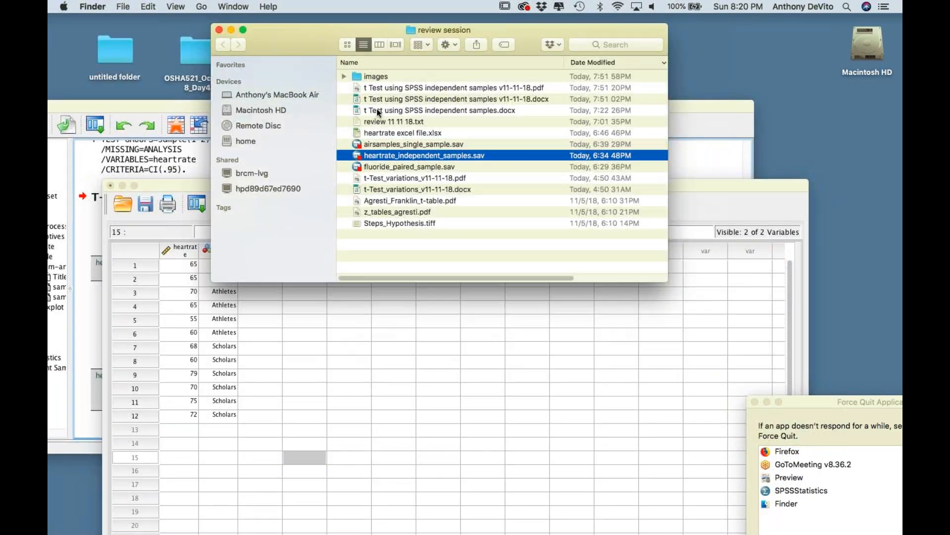
double_click(391, 201)
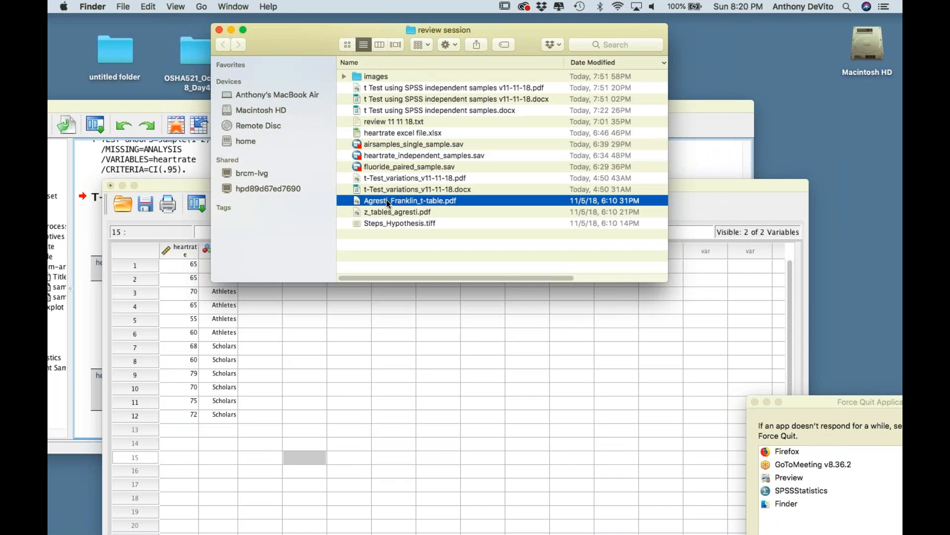
scroll(353, 296, down, 4)
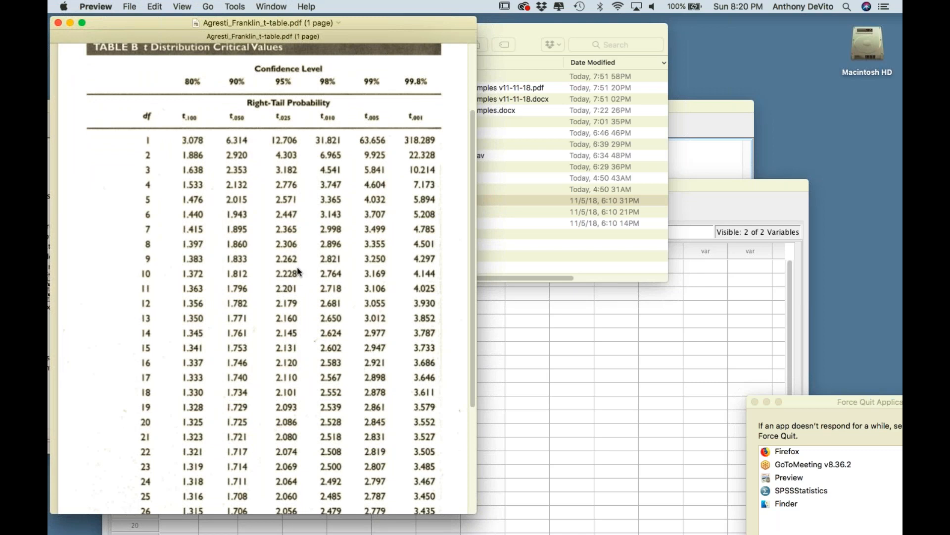
click(58, 22)
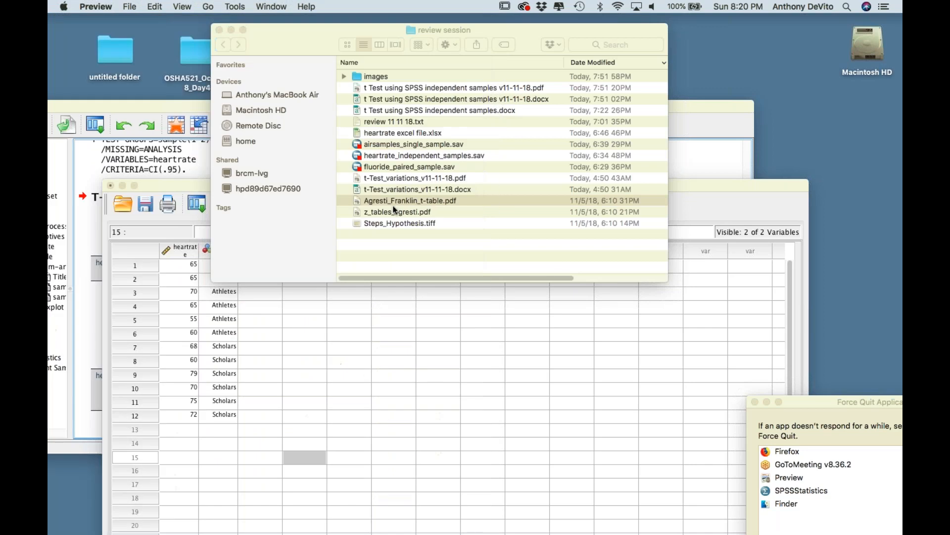
- Return to the SPSS output and examine the significance and confidence interval in the Independent Samples Test table
click(142, 106)
drag(390, 109, 390, 51)
click(373, 328)
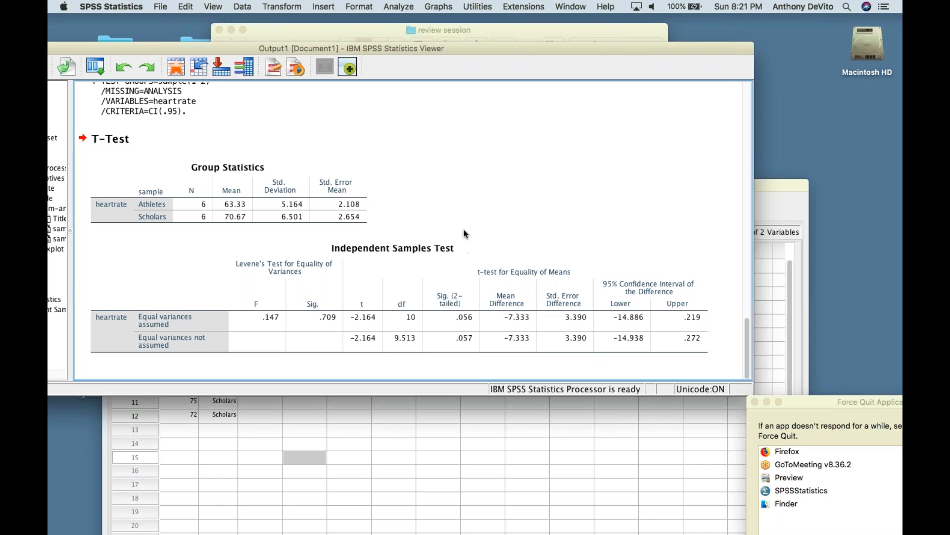
- Open "t Test using SPSS independent samples v11-11-18.pdf" from the review session folder and read the null and alternative hypotheses for the example
click(359, 30)
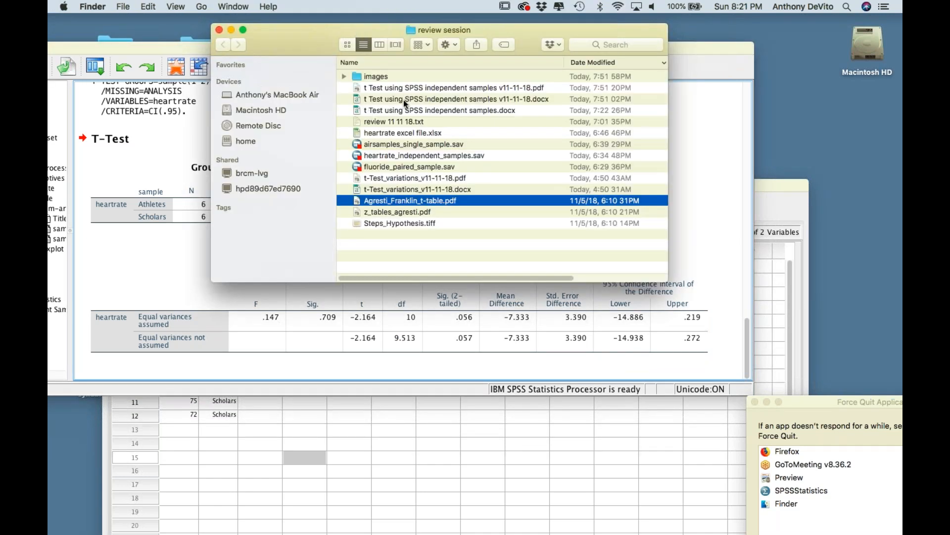
double_click(356, 88)
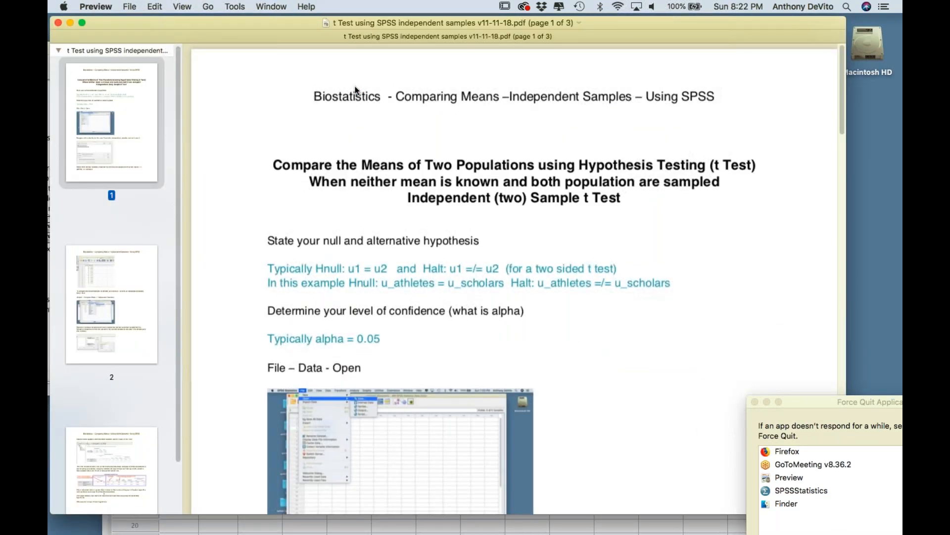
drag(284, 22, 227, 20)
scroll(403, 311, down, 2)
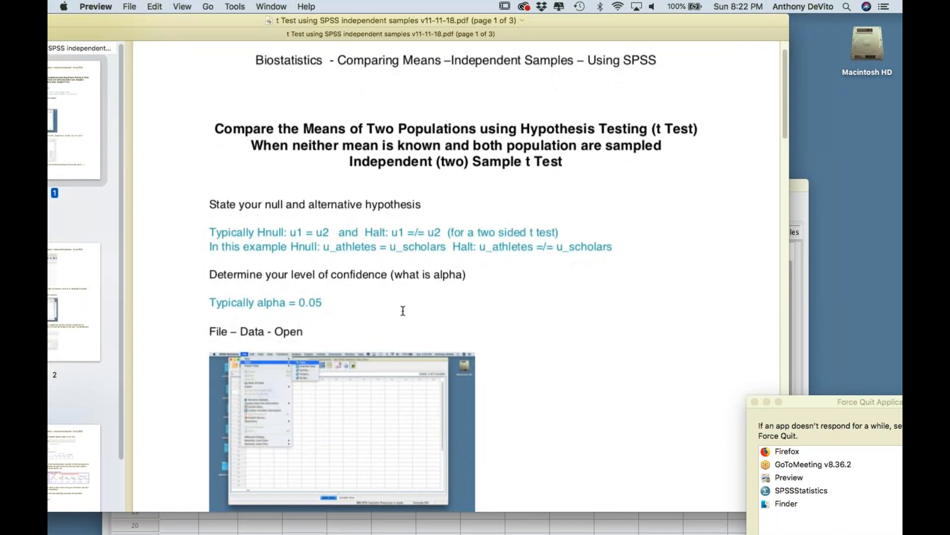
scroll(403, 311, down, 5)
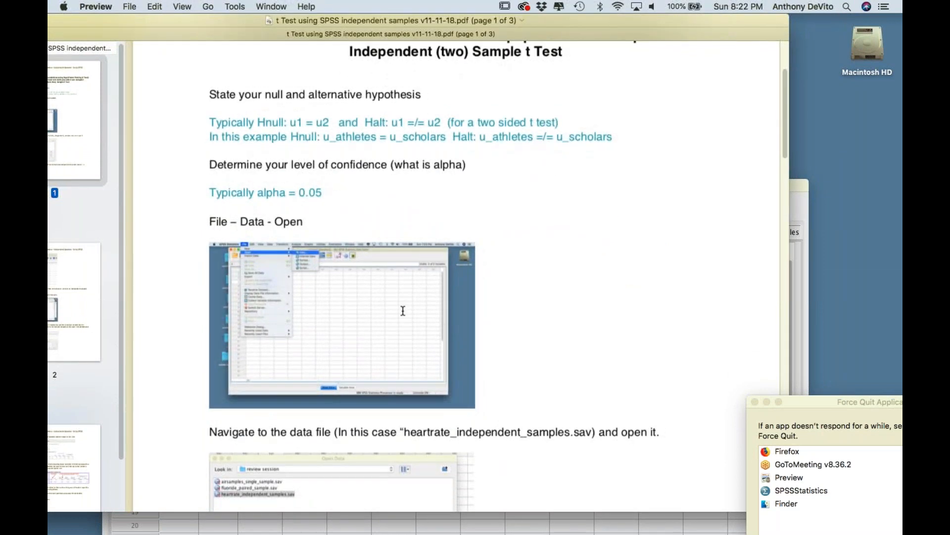
scroll(403, 311, up, 3)
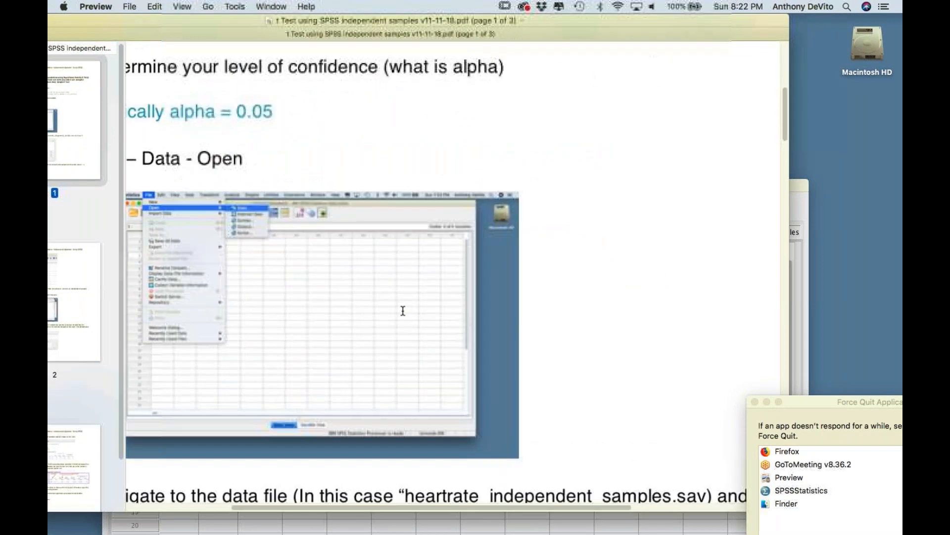
scroll(403, 311, left, 4)
scroll(403, 311, up, 6)
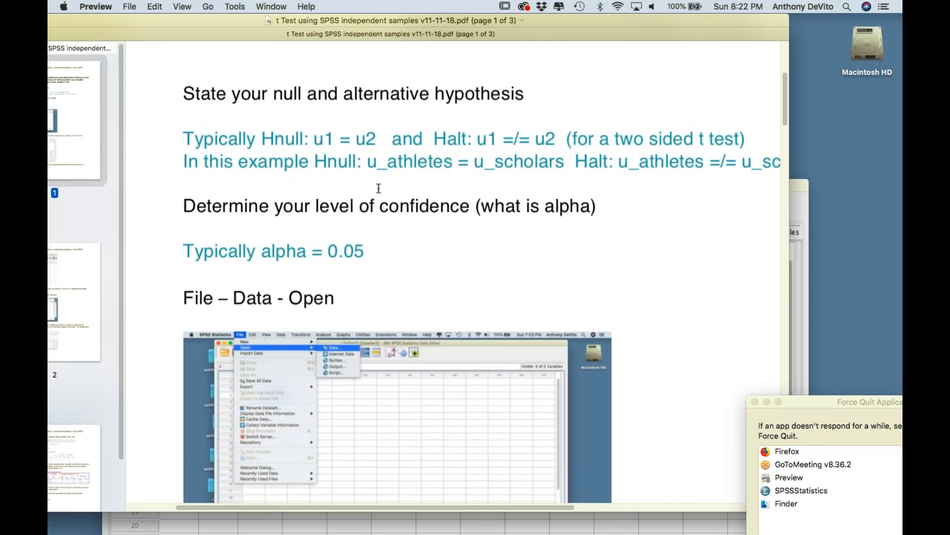
scroll(379, 188, down, 1)
scroll(379, 189, right, 1)
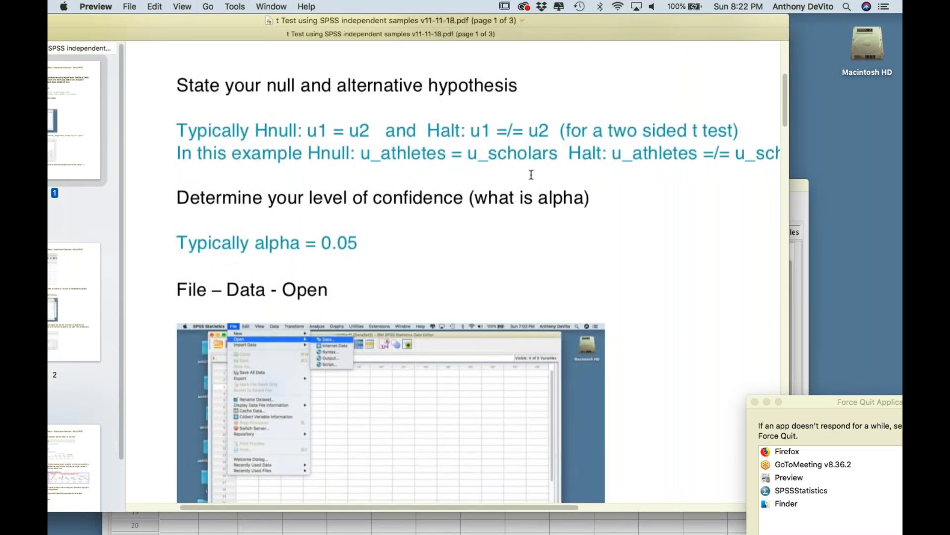
scroll(531, 174, right, 4)
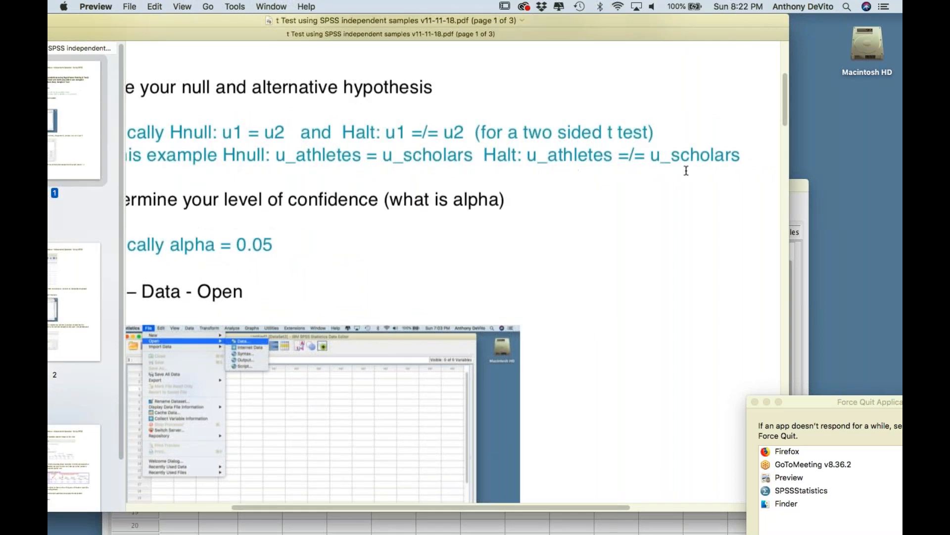
- Read the guide's sections on choosing the alpha level and opening the data file heartrate_independent_samples.sav
scroll(607, 195, down, 5)
scroll(608, 195, left, 4)
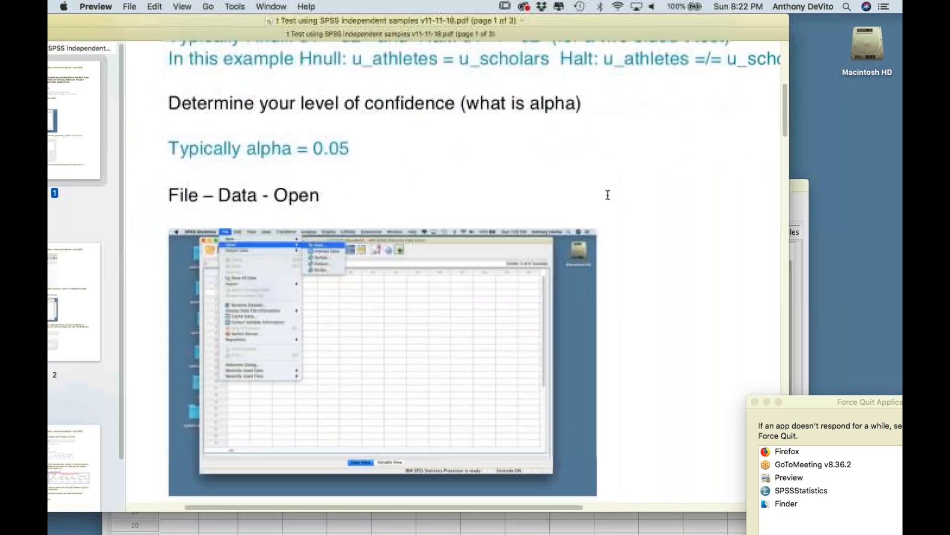
scroll(607, 195, down, 1)
scroll(395, 141, down, 5)
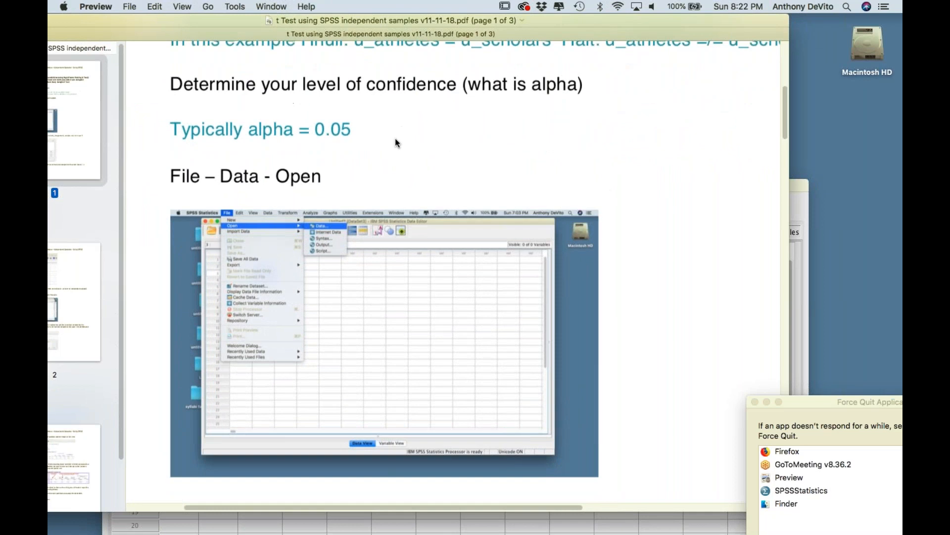
scroll(402, 226, down, 2)
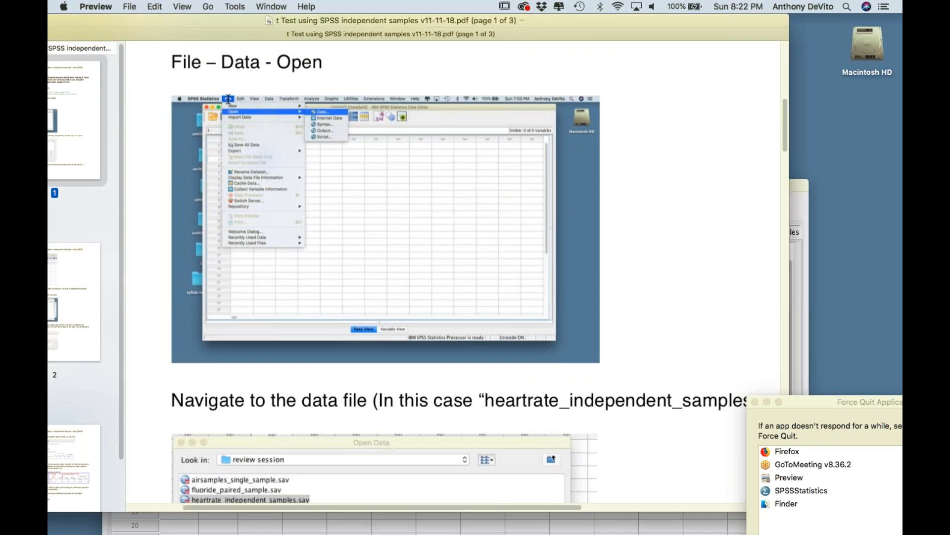
scroll(330, 239, down, 5)
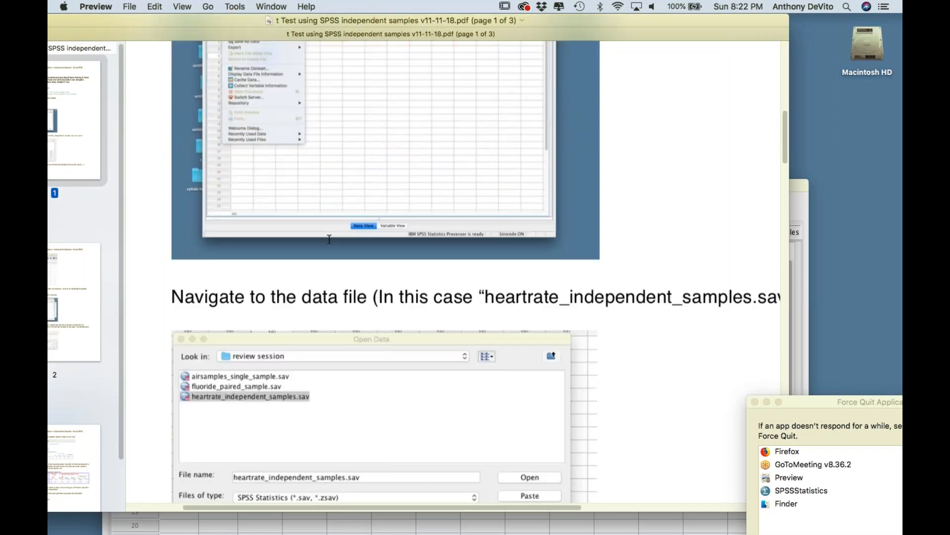
scroll(329, 239, down, 5)
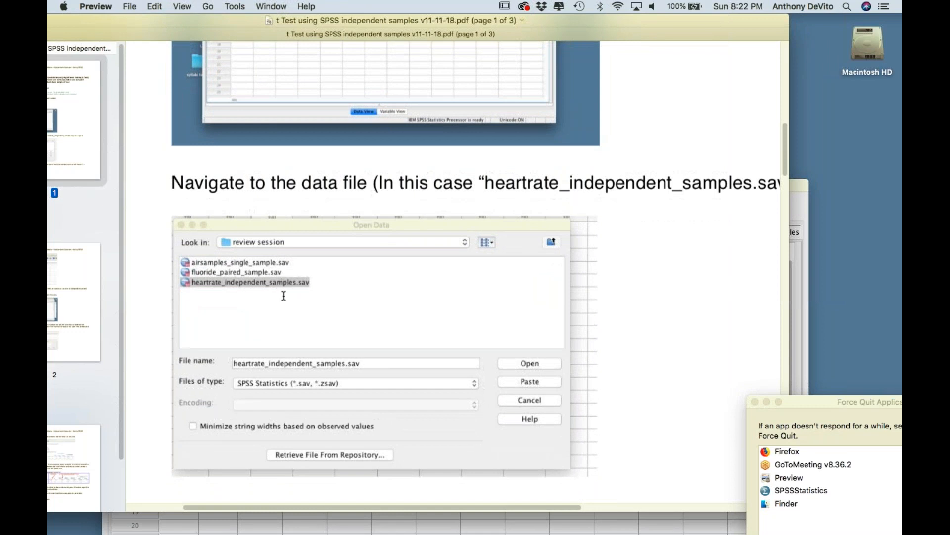
scroll(283, 296, down, 7)
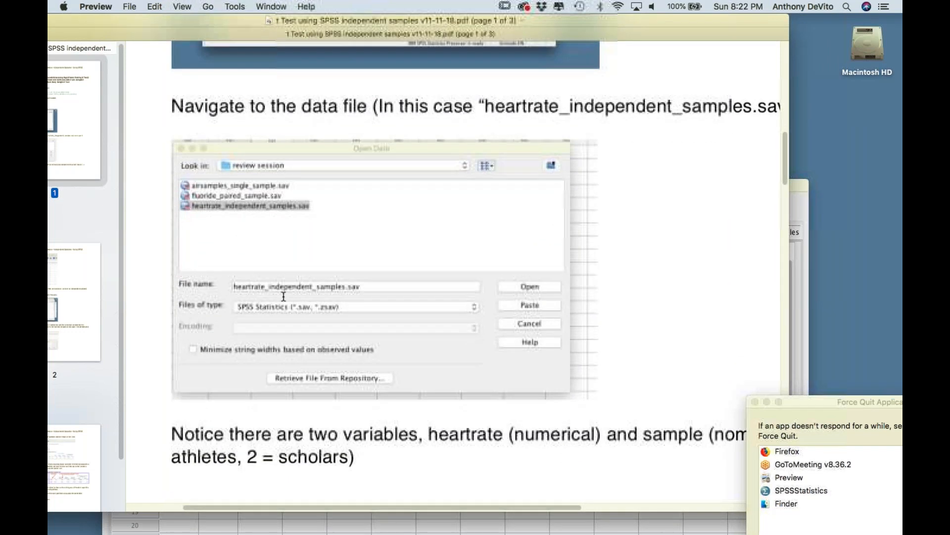
scroll(283, 296, down, 3)
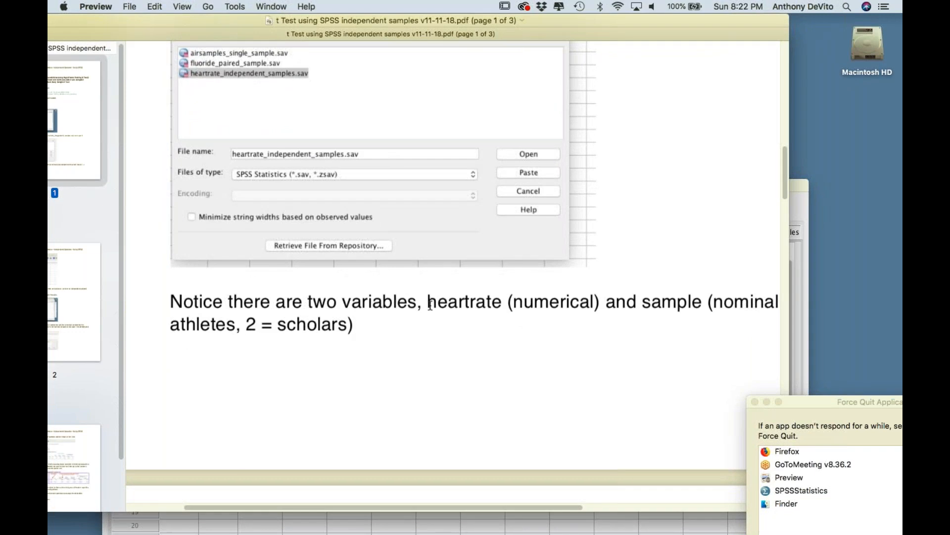
- Read the guide's description of the heartrate and sample variables, its example data, and the instruction for running the independent-samples t test
scroll(431, 317, down, 1)
scroll(431, 327, down, 15)
scroll(431, 328, down, 2)
scroll(431, 328, up, 6)
scroll(431, 327, down, 10)
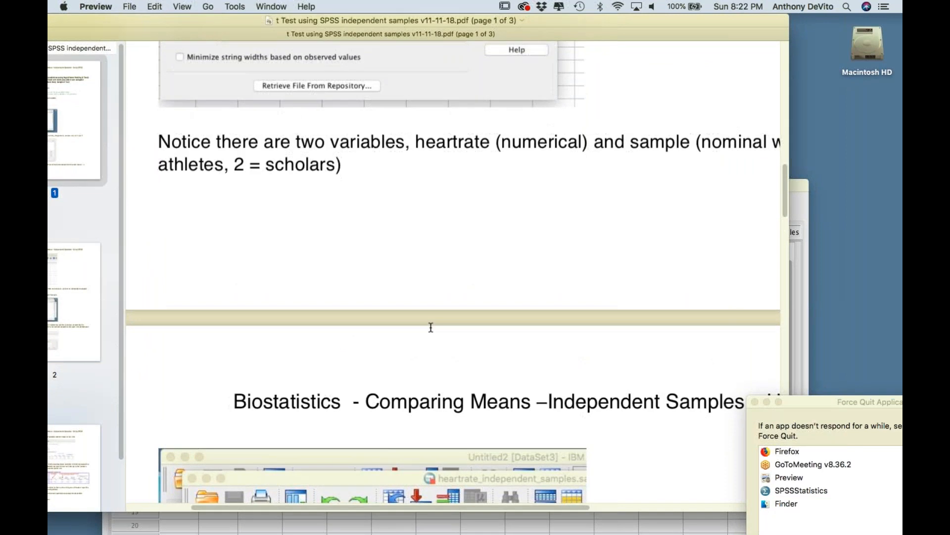
scroll(431, 327, down, 5)
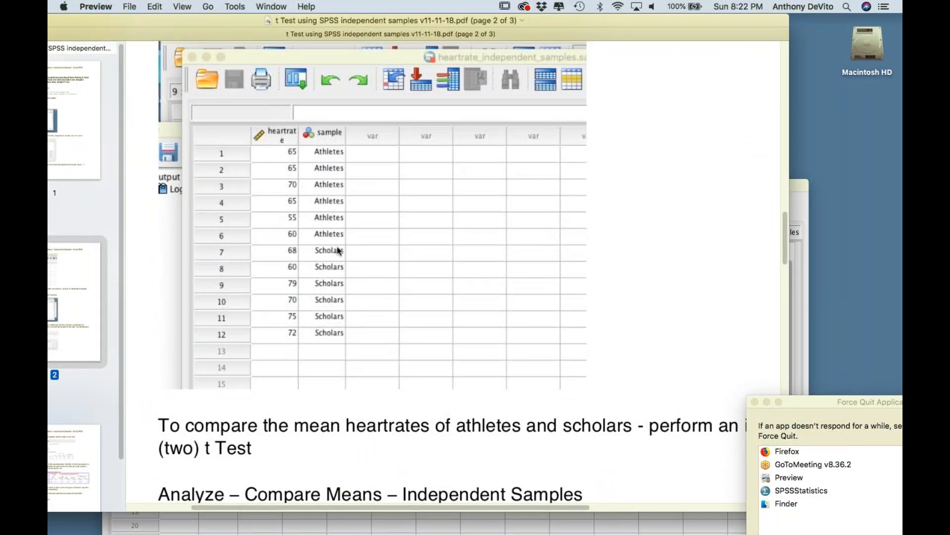
scroll(336, 273, down, 5)
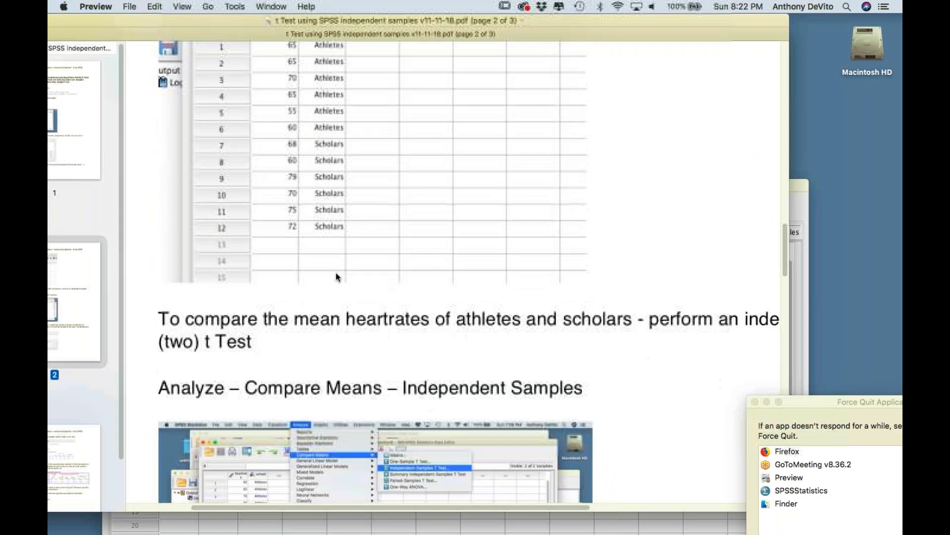
scroll(382, 301, right, 5)
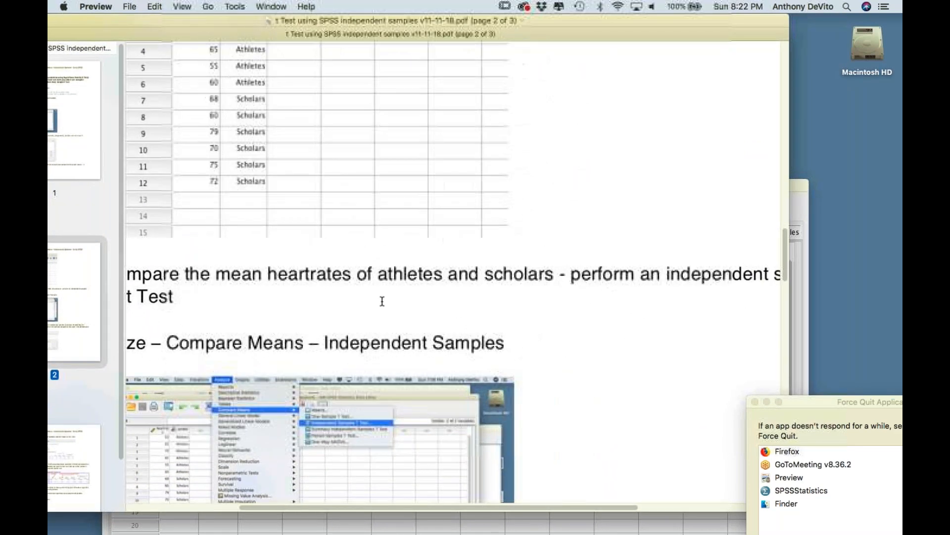
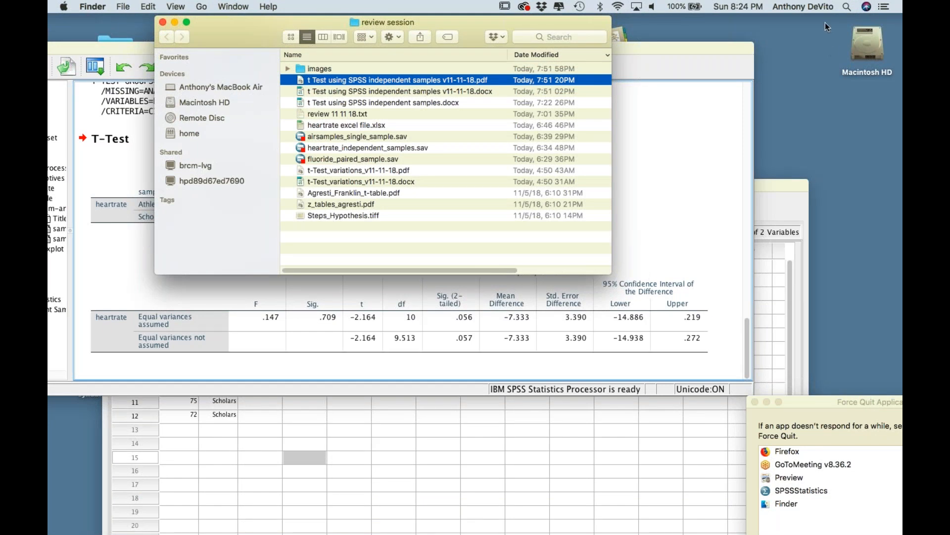
- Close the Force Quit window and move the review session folder window off the SPSS output to show the T-Test tables
drag(825, 20, 694, 19)
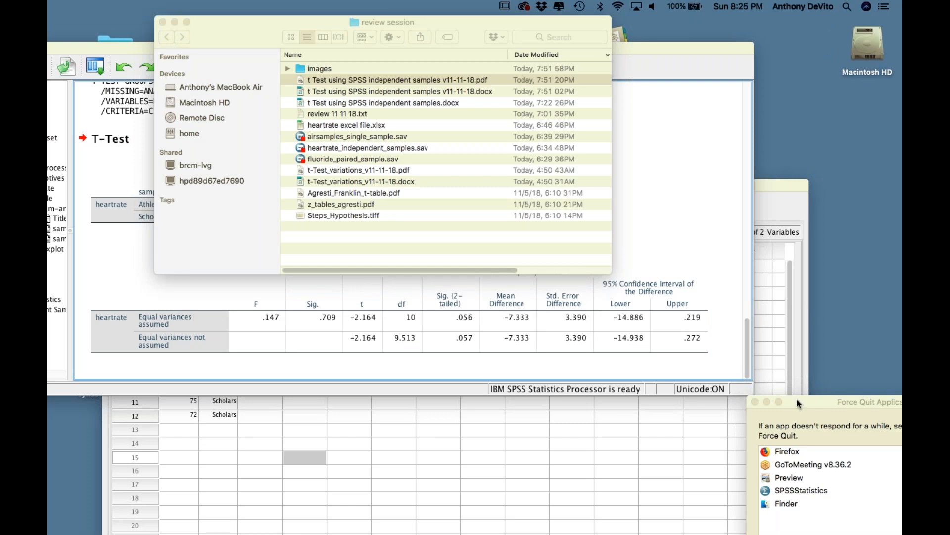
click(756, 401)
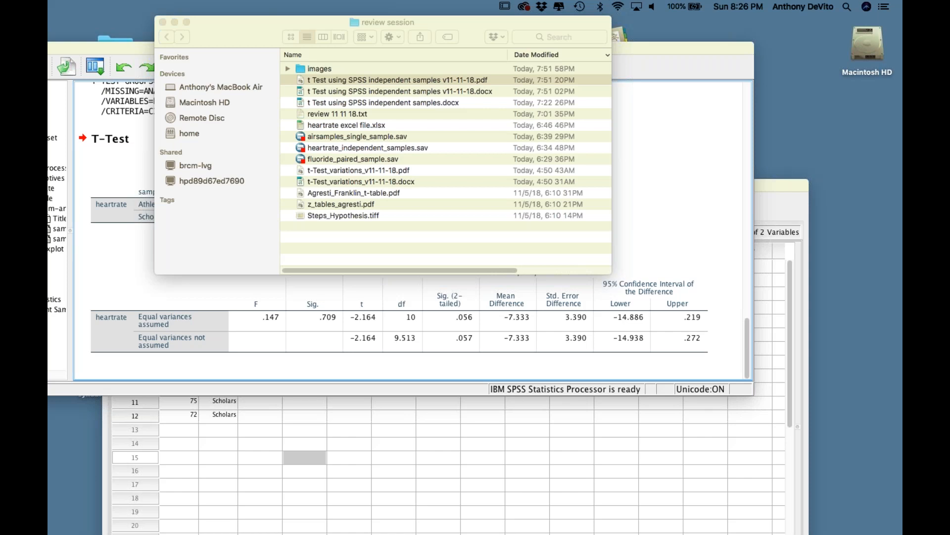
click(372, 323)
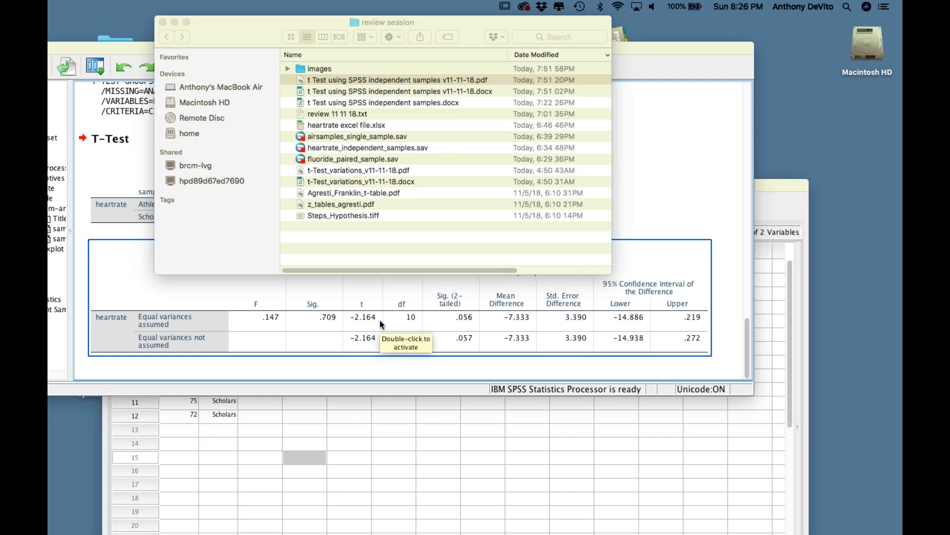
scroll(379, 320, up, 4)
scroll(370, 319, down, 2)
scroll(370, 319, up, 5)
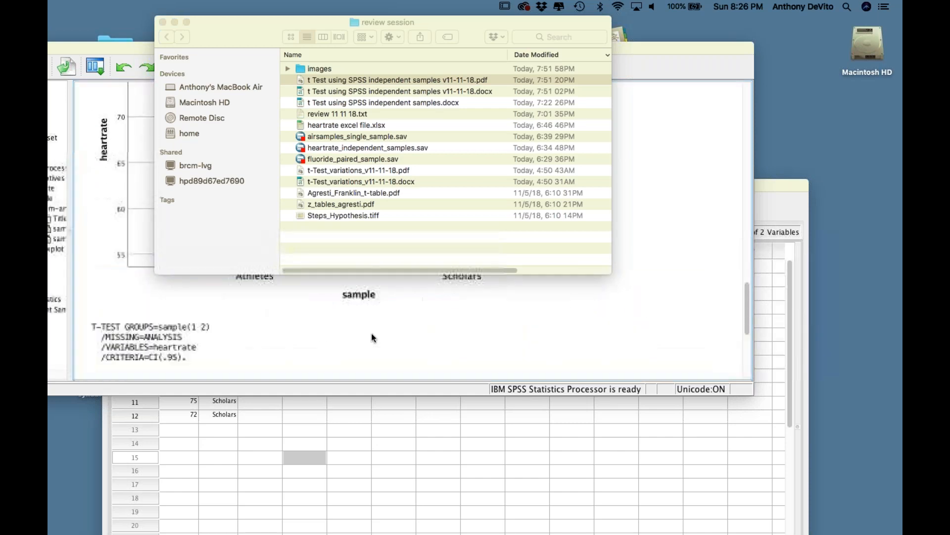
drag(211, 29, 287, 408)
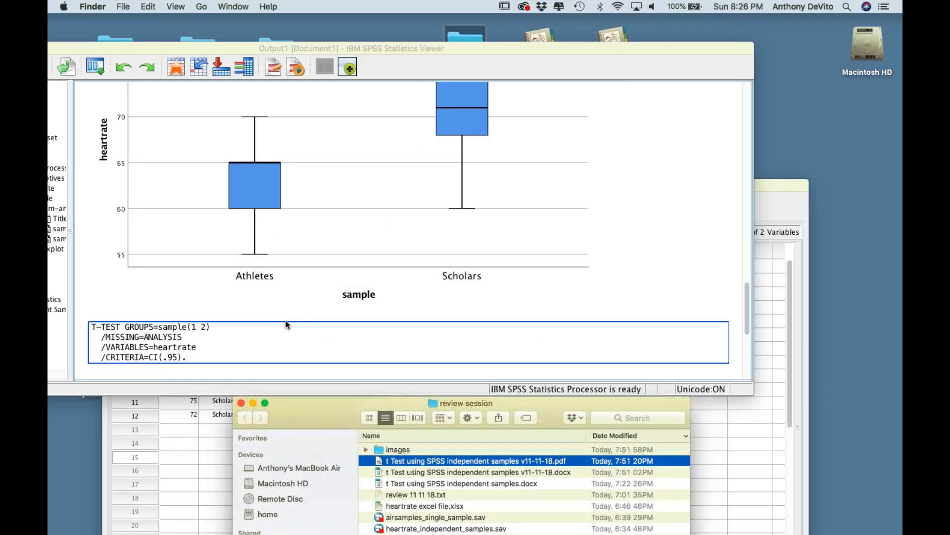
scroll(285, 319, down, 8)
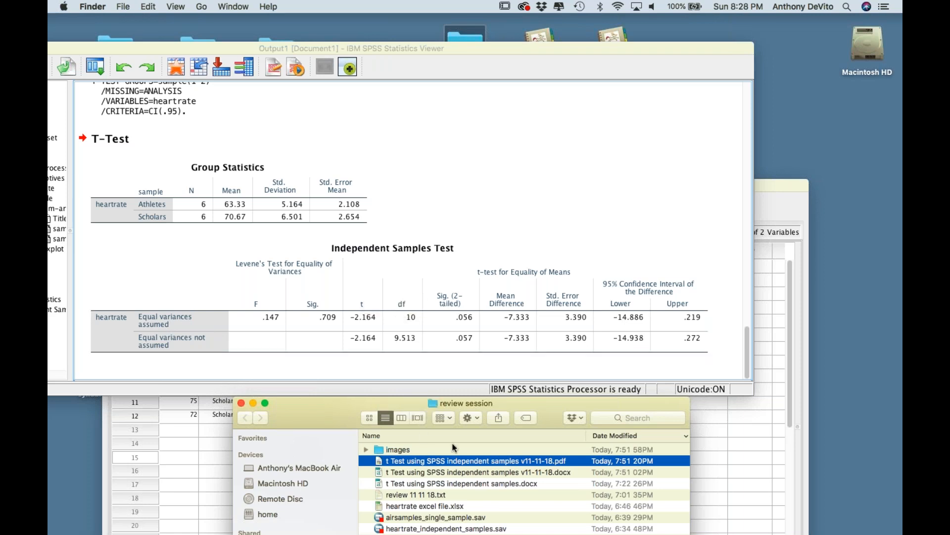
- Reopen "t Test using SPSS independent samples v11-11-18.pdf" and examine the annotated Independent Samples Test table and decision rules on page 3
double_click(473, 463)
scroll(573, 310, down, 5)
scroll(574, 310, up, 1)
scroll(574, 310, right, 2)
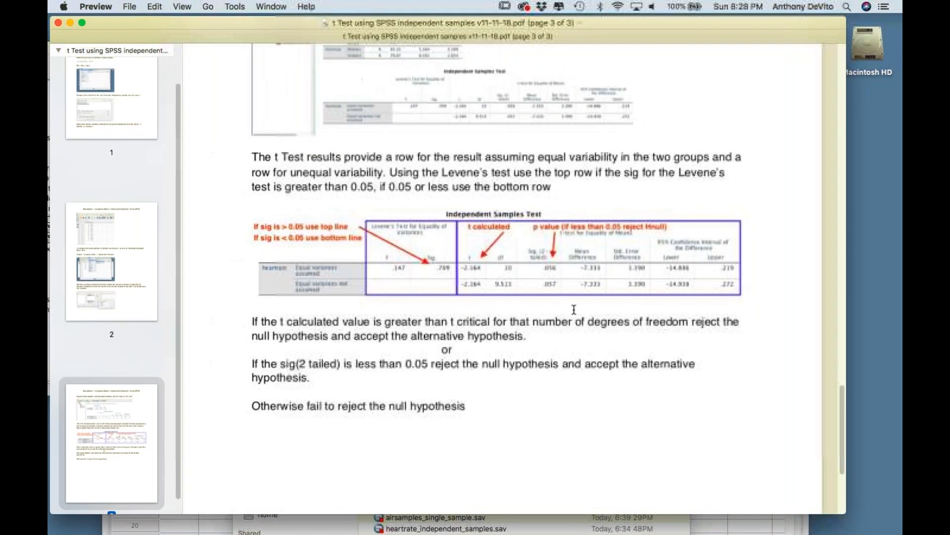
drag(334, 22, 184, 20)
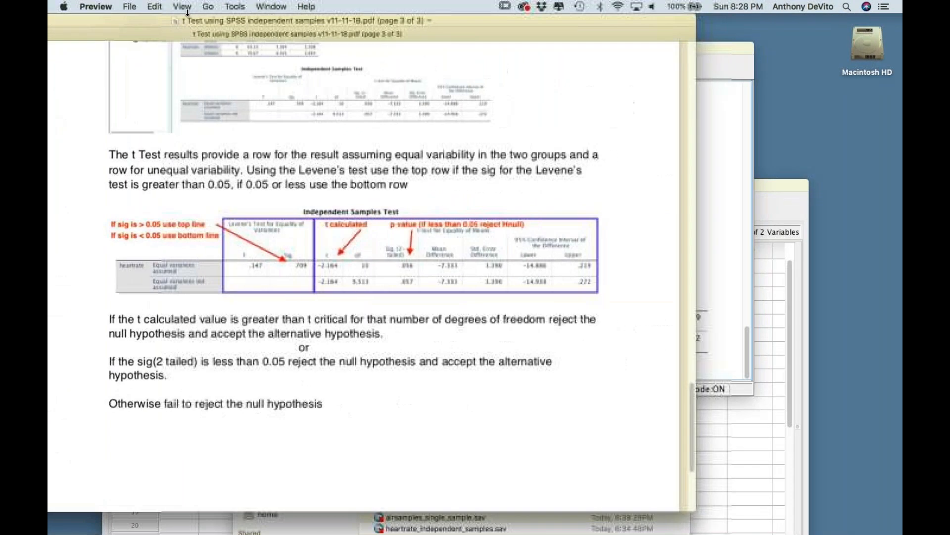
scroll(278, 207, up, 5)
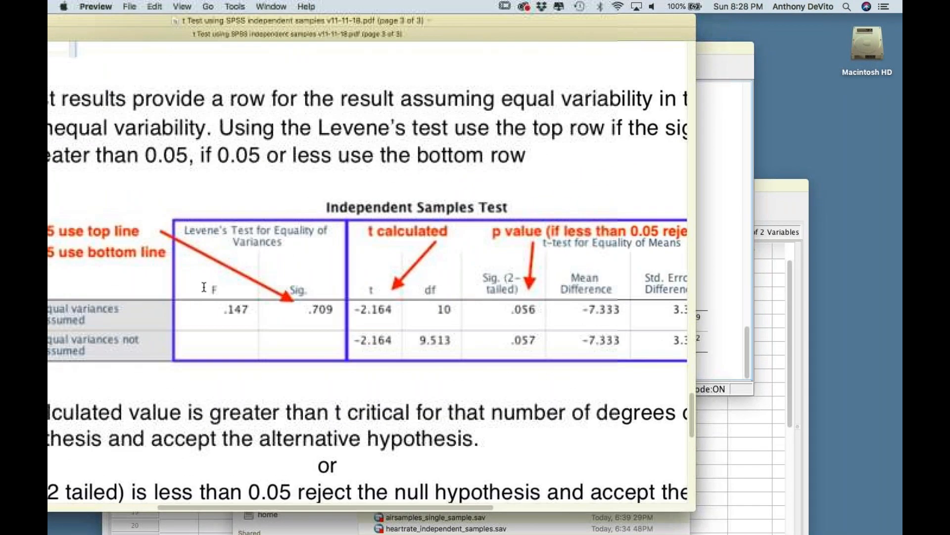
scroll(278, 207, left, 5)
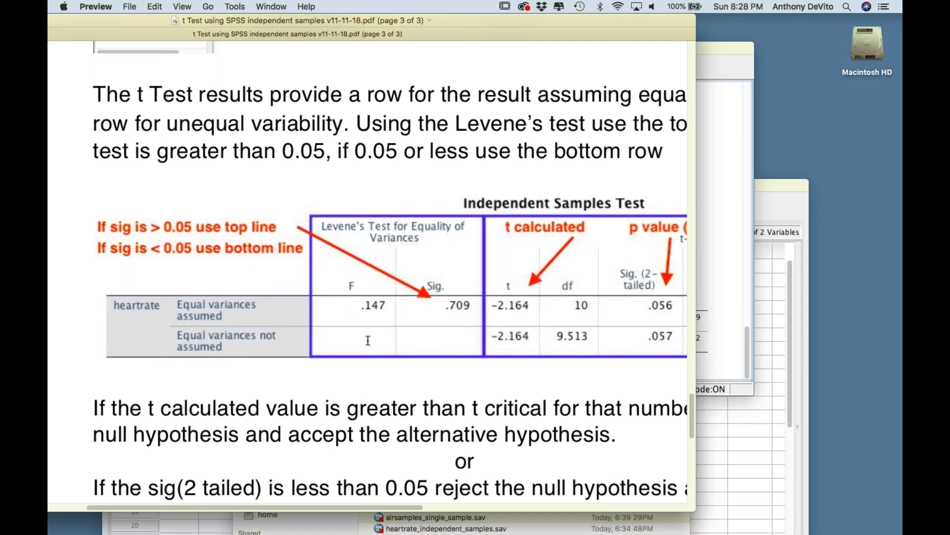
scroll(424, 344, right, 5)
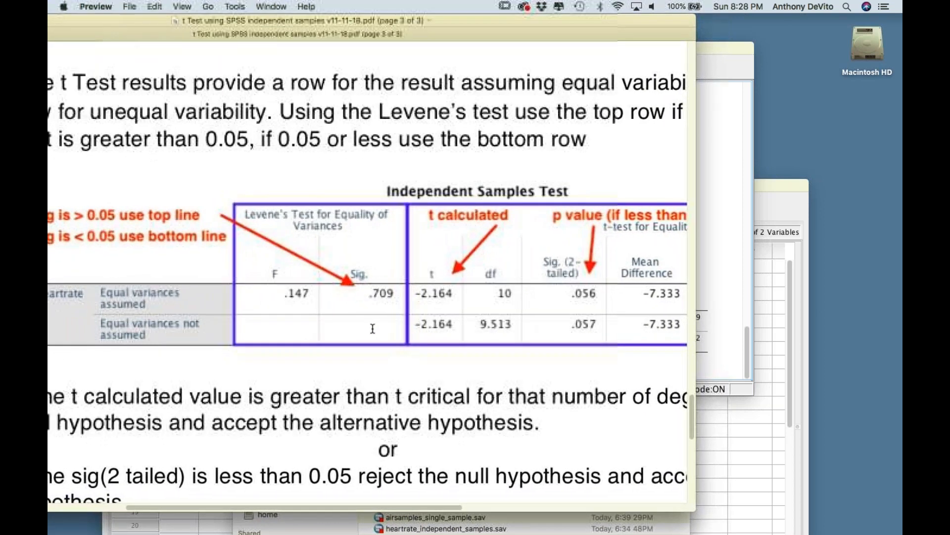
scroll(379, 330, right, 5)
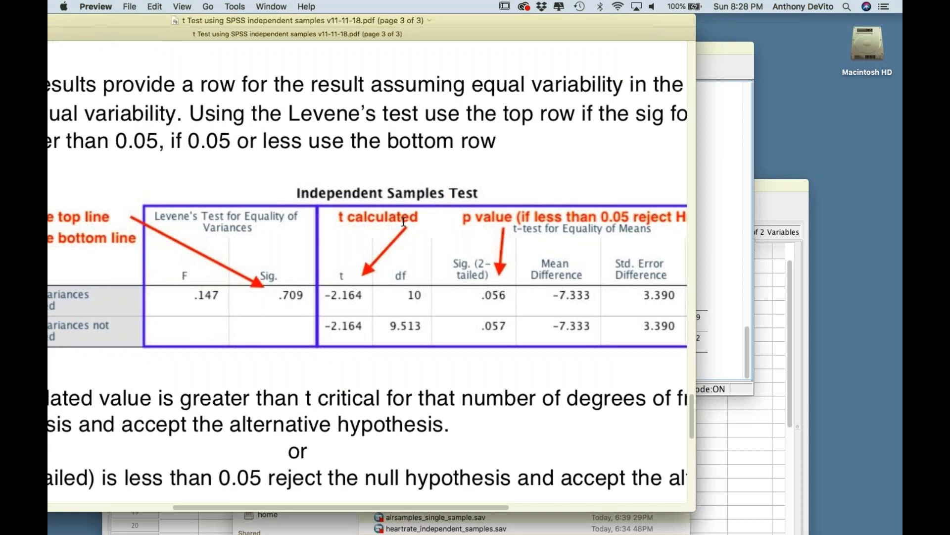
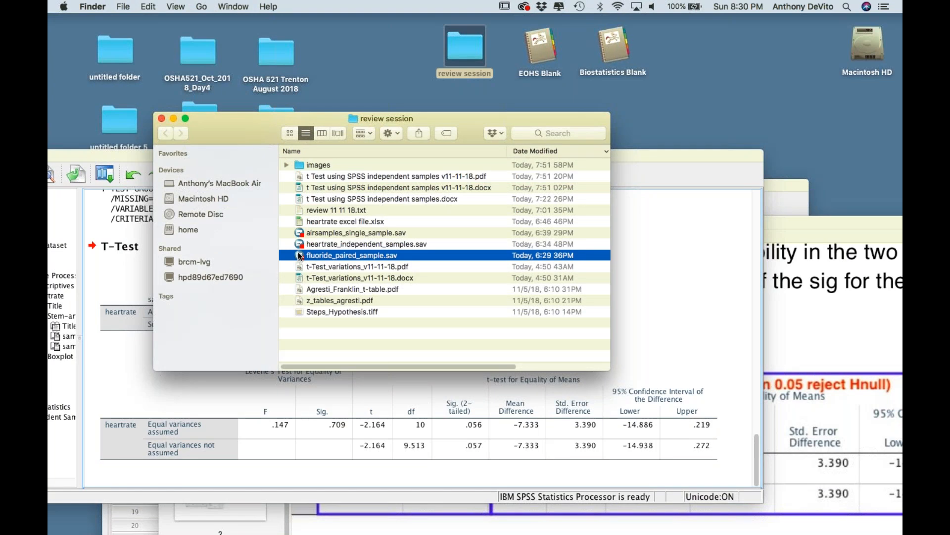
- Open fluoride_paired_sample.sav from the review session folder and inspect the paired after and before values in row 1
double_click(299, 255)
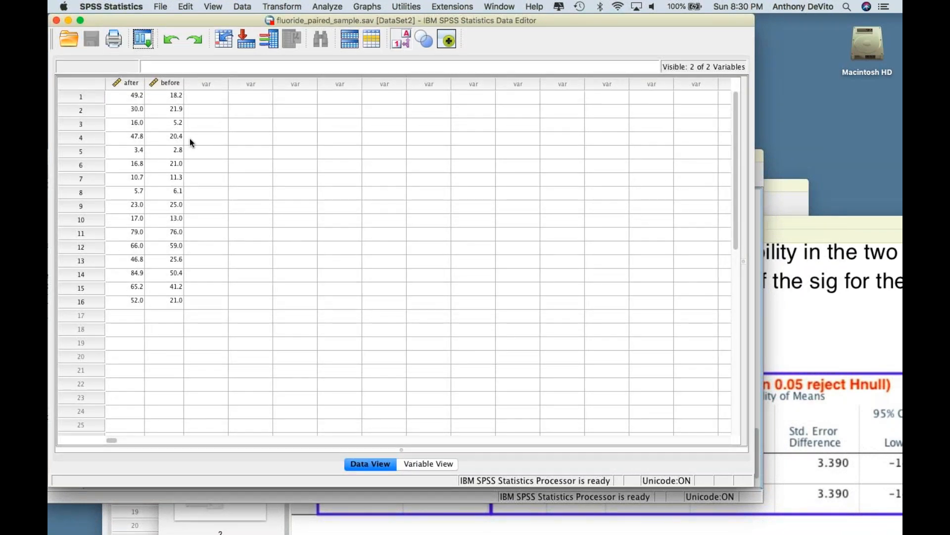
click(96, 96)
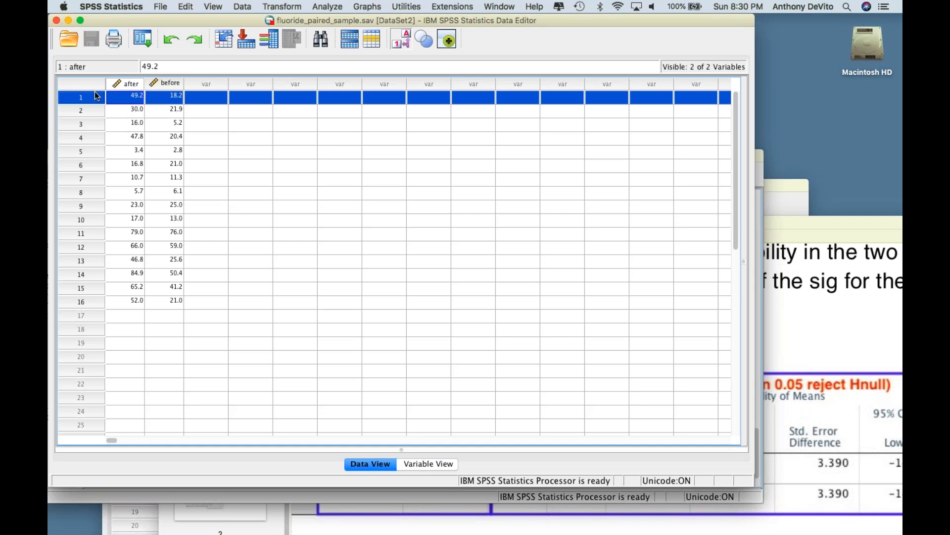
click(221, 127)
click(77, 98)
click(133, 97)
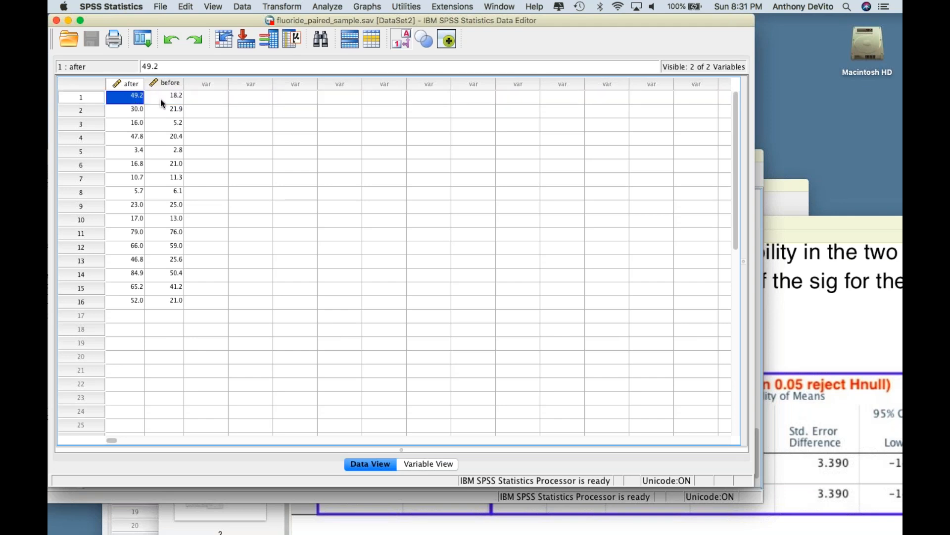
click(165, 98)
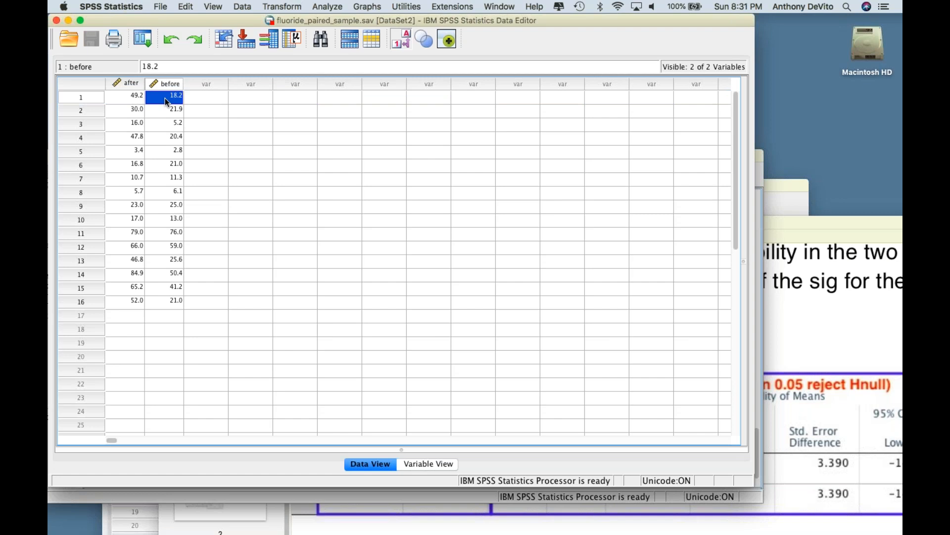
- Inspect the paired after and before values in row 2 of the fluoride data
click(90, 112)
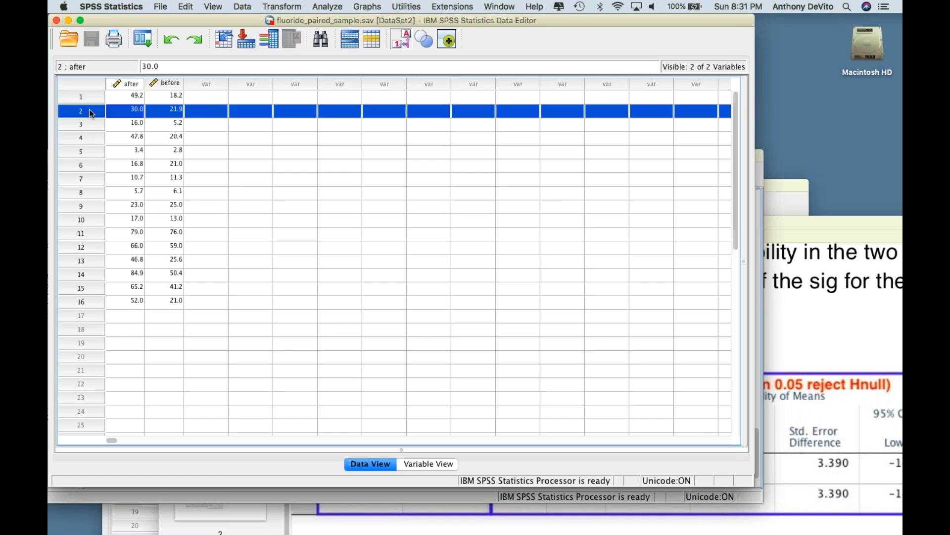
click(132, 111)
click(160, 115)
click(135, 111)
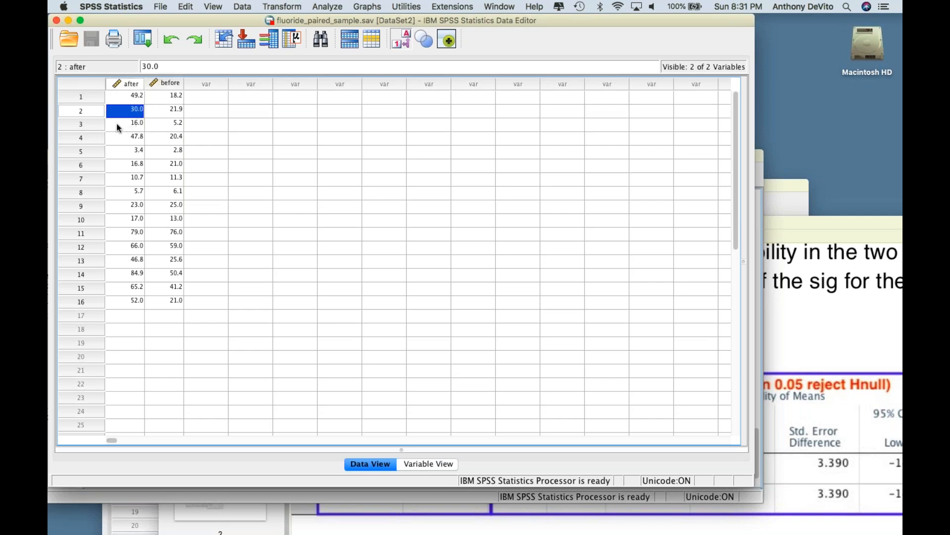
click(364, 190)
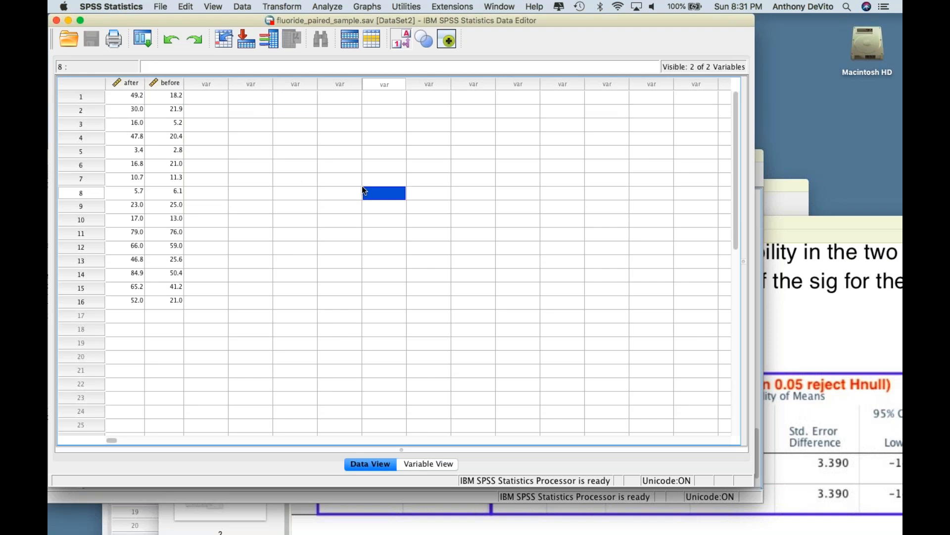
- Compare the full after column with the full before column across rows 1 to 16
click(130, 94)
drag(129, 94, 142, 302)
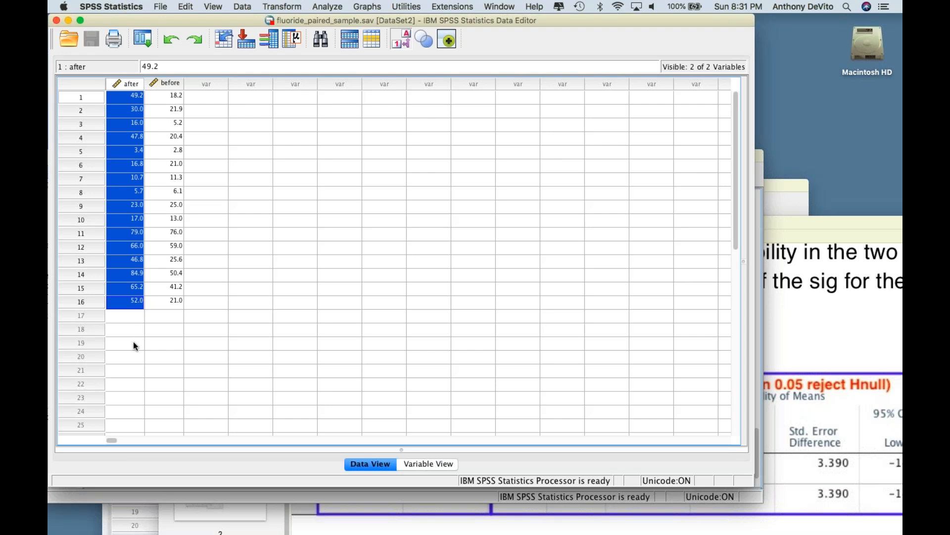
drag(164, 94, 177, 302)
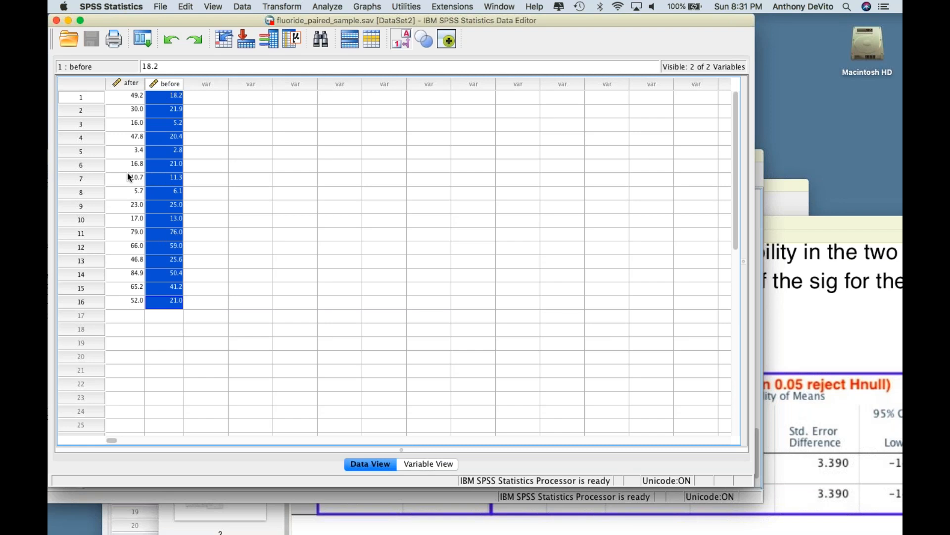
click(173, 315)
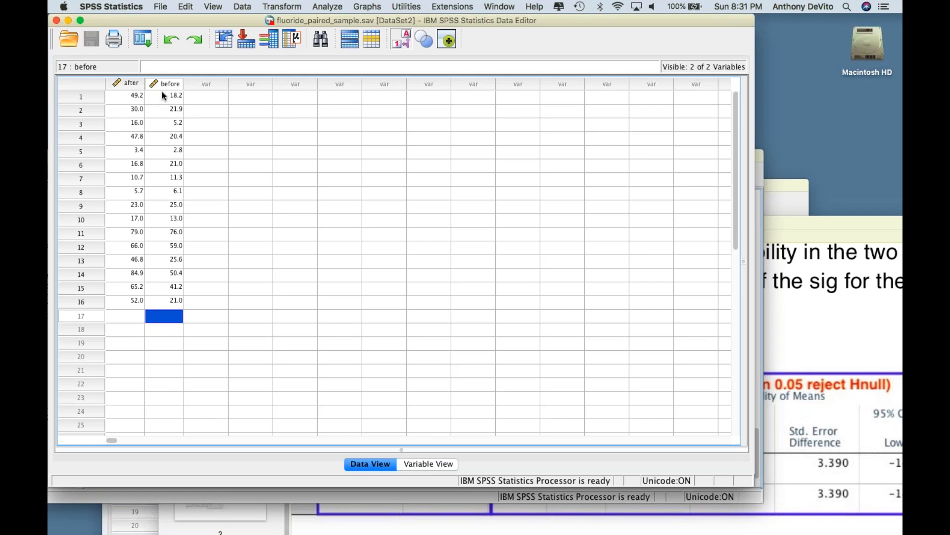
- Inspect the after and before values as matched pairs, checking row 7 and the pair in row 1
click(135, 96)
drag(148, 99, 155, 179)
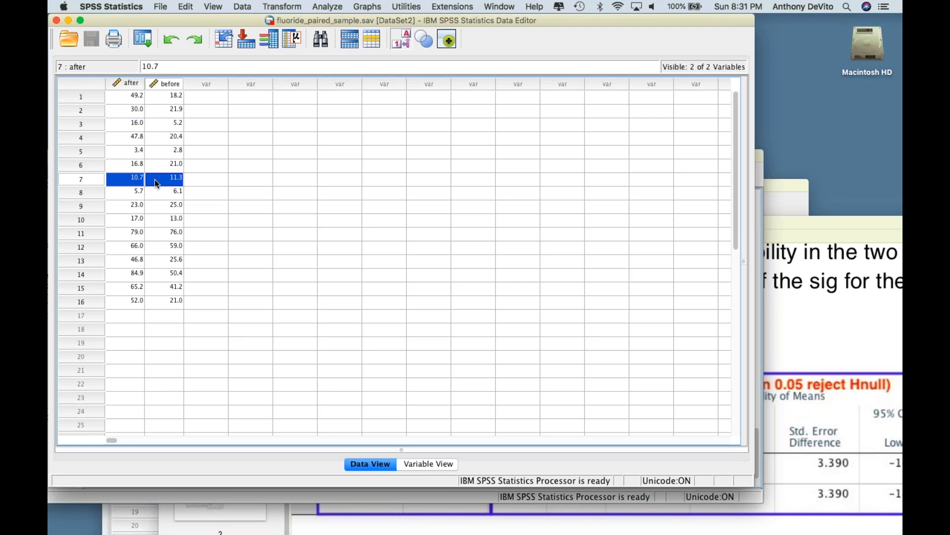
click(212, 233)
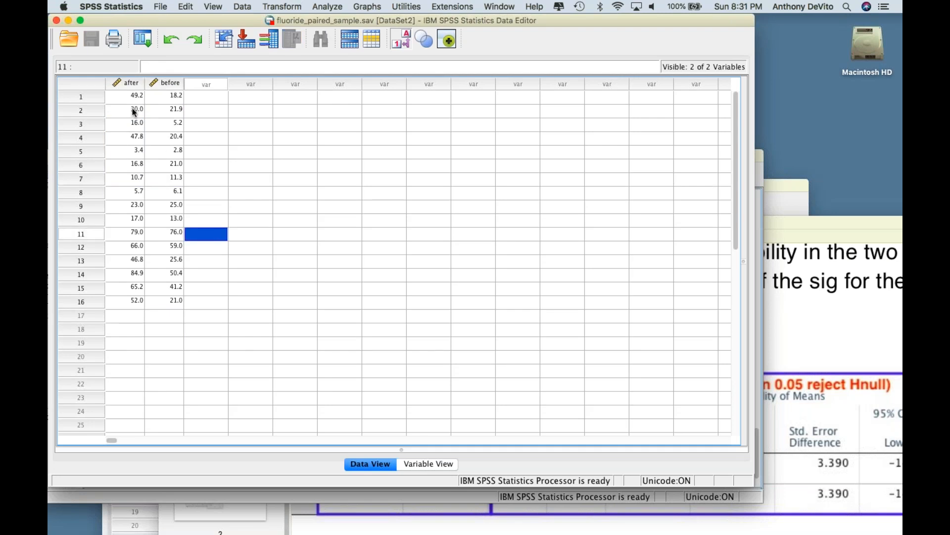
drag(128, 97, 155, 99)
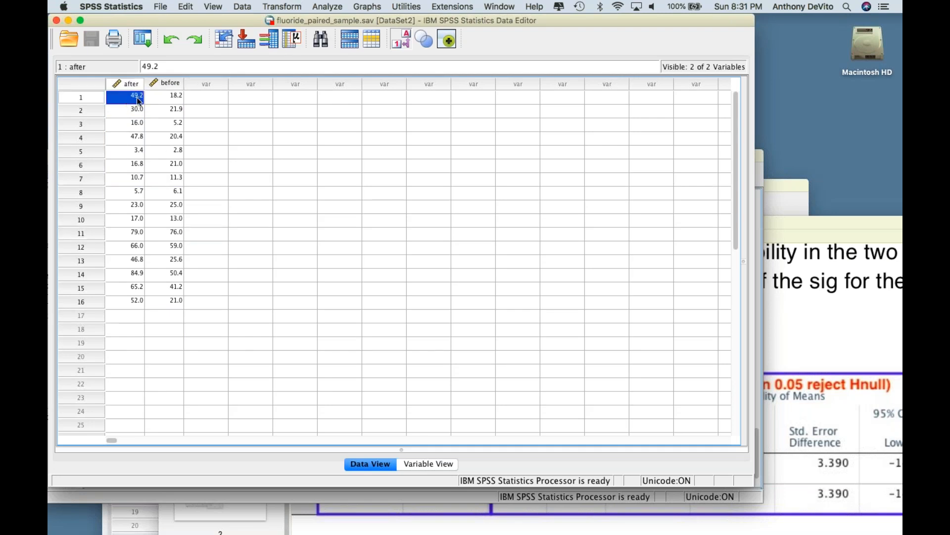
click(205, 126)
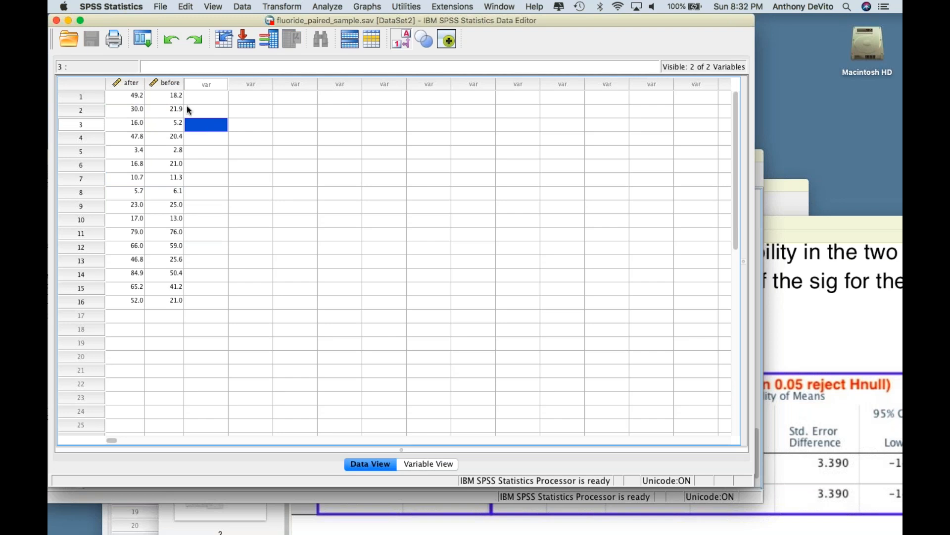
click(138, 95)
mouse_move(149, 92)
mouse_down()
mouse_move(150, 111)
mouse_move(133, 98)
mouse_move(150, 96)
mouse_up()
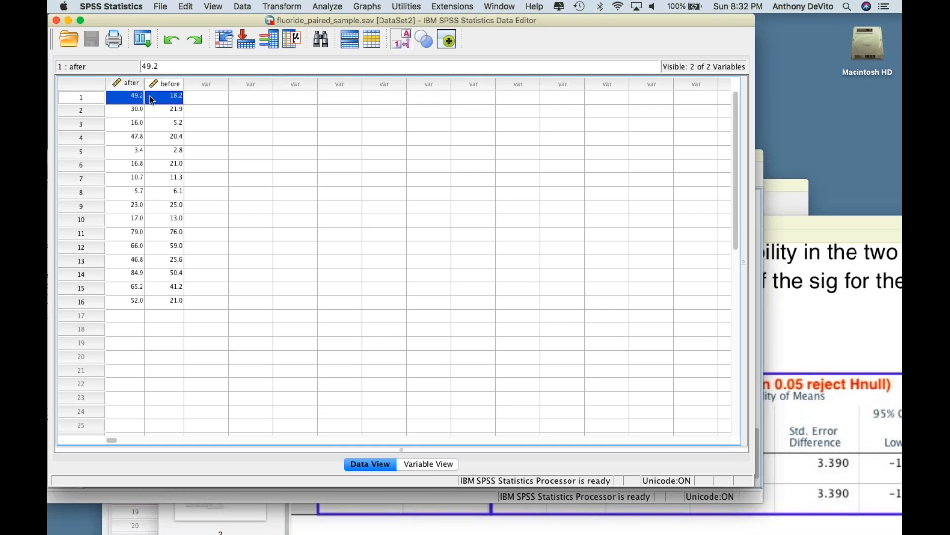
- Examine the after and before pairs of rows 1 and 2 together, alongside the first empty column
click(136, 123)
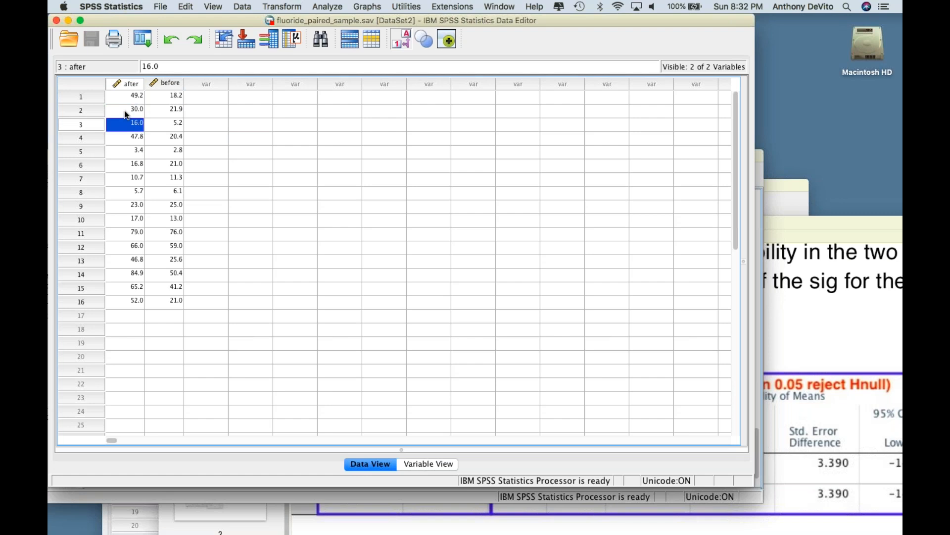
drag(118, 92, 154, 104)
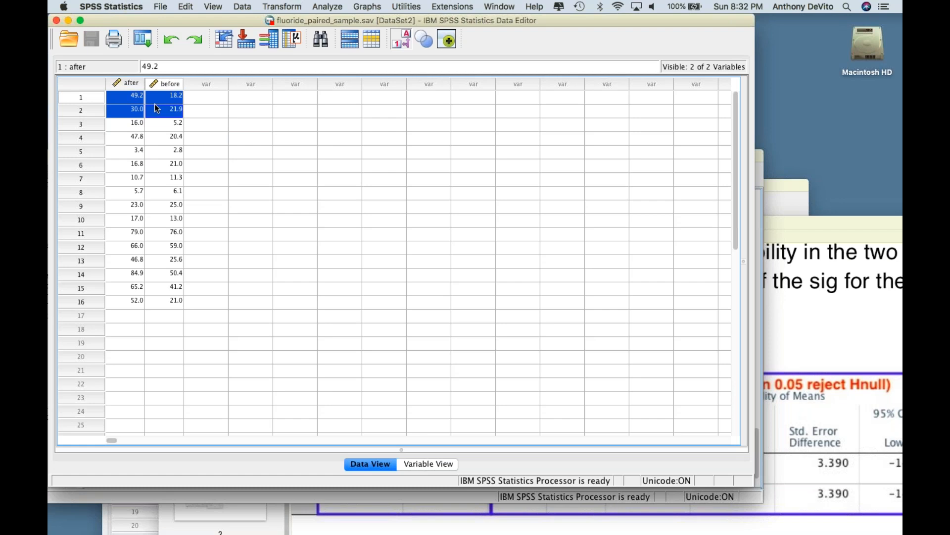
click(187, 115)
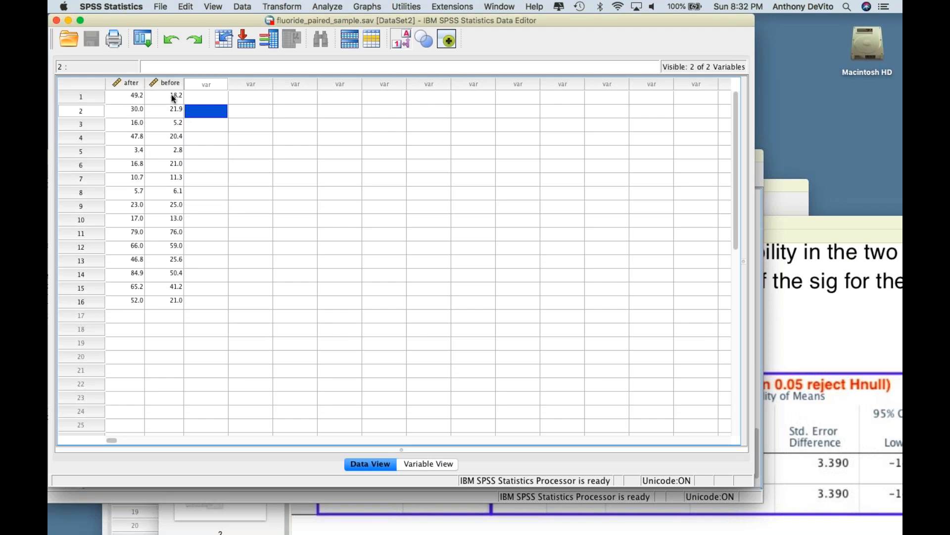
click(201, 93)
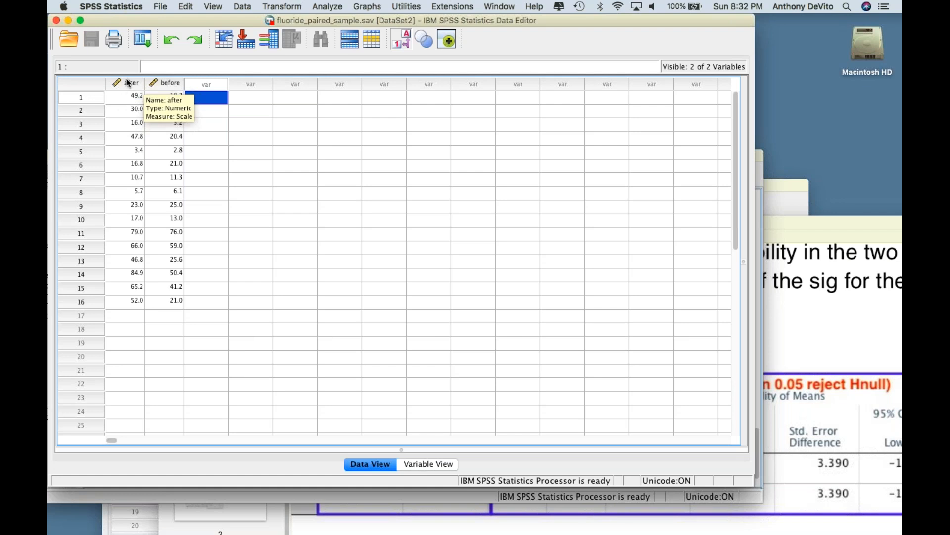
click(99, 97)
click(201, 97)
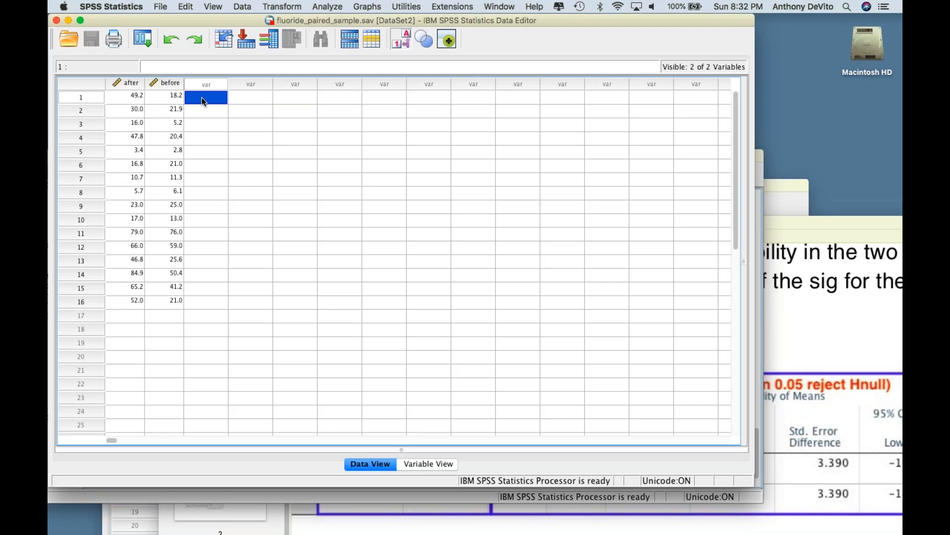
- Compute a new variable named difference with the numeric expression after-before
click(274, 7)
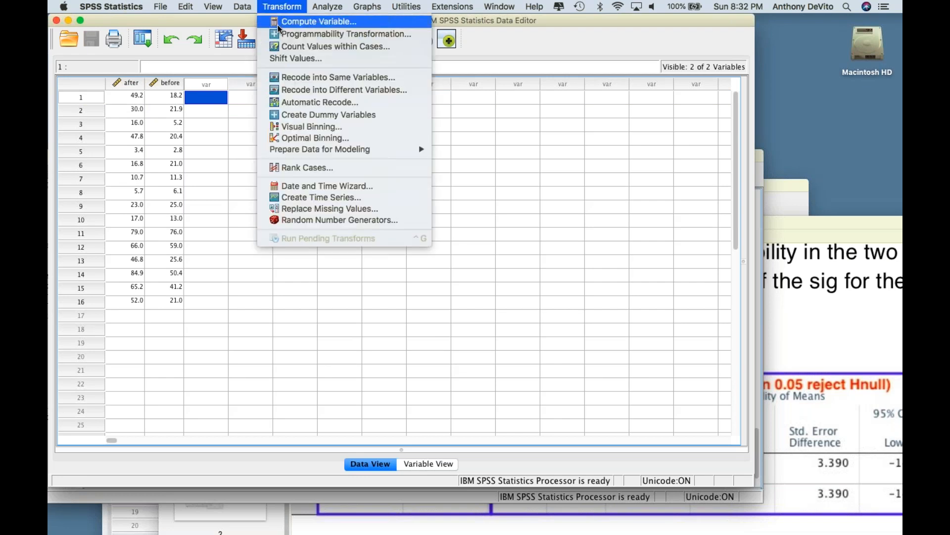
click(277, 22)
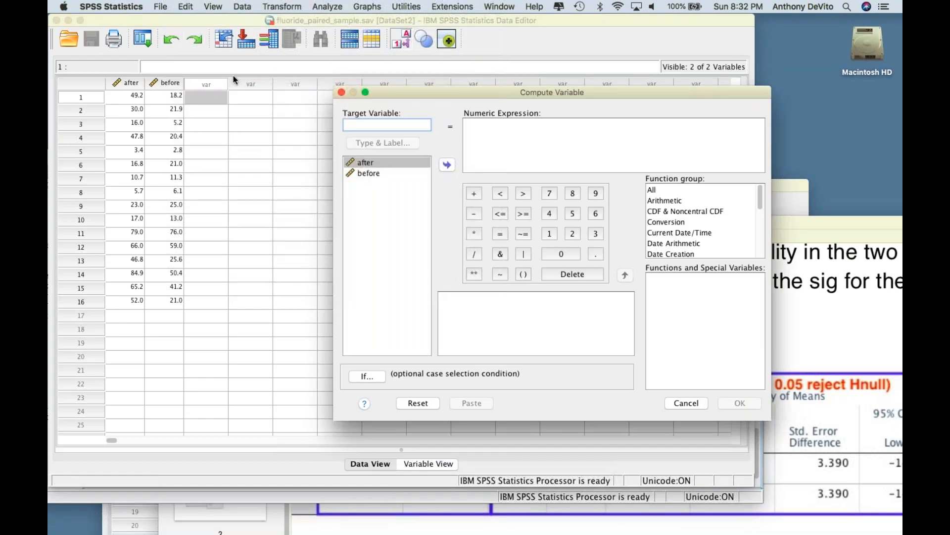
drag(412, 91, 284, 82)
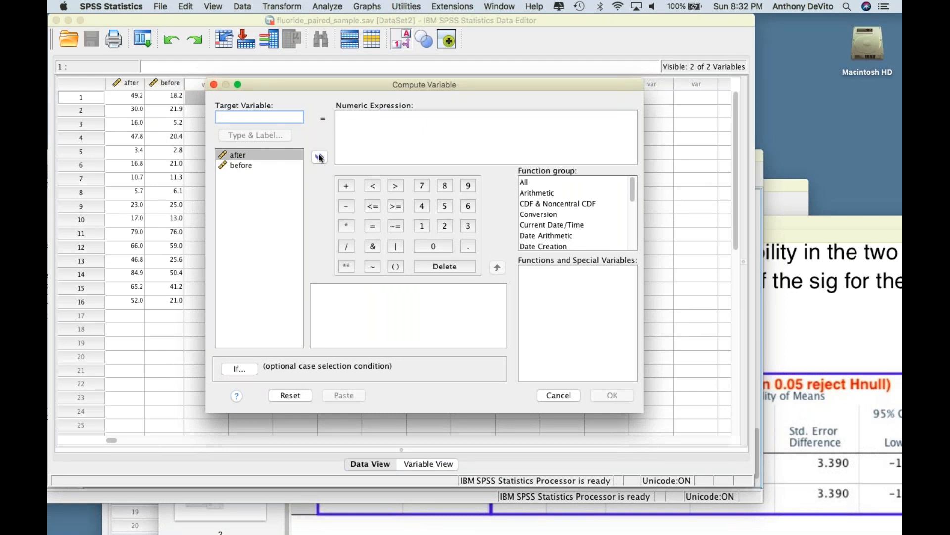
text(difference)
click(320, 157)
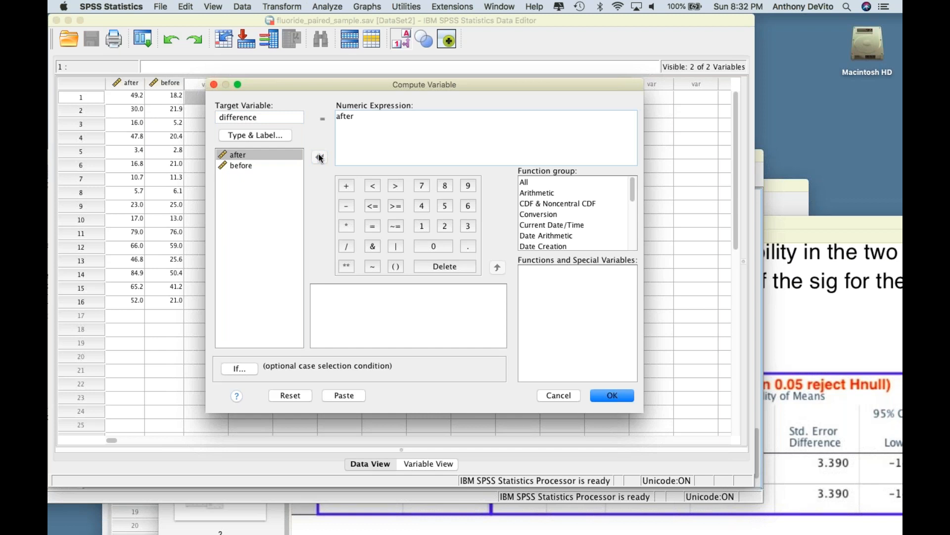
text(-)
click(252, 165)
double_click(252, 165)
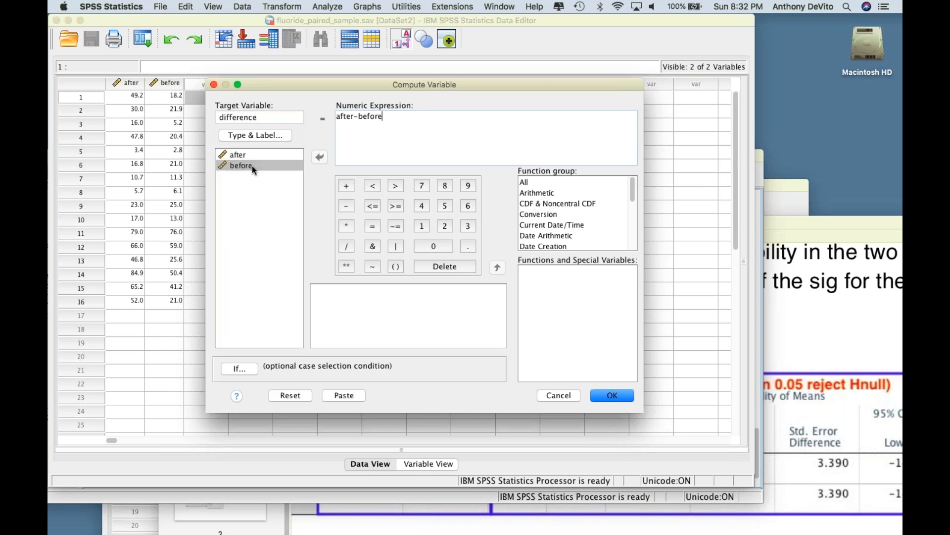
drag(469, 88, 389, 24)
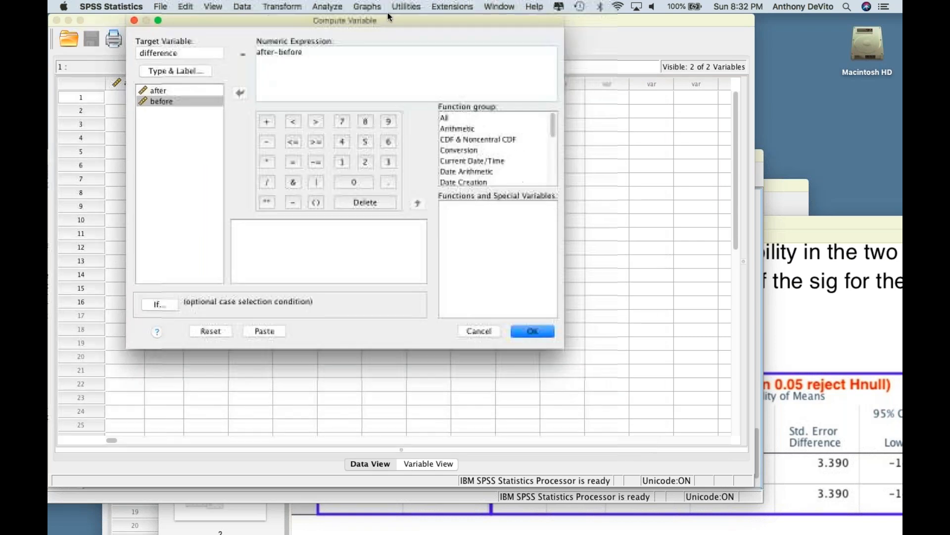
click(536, 330)
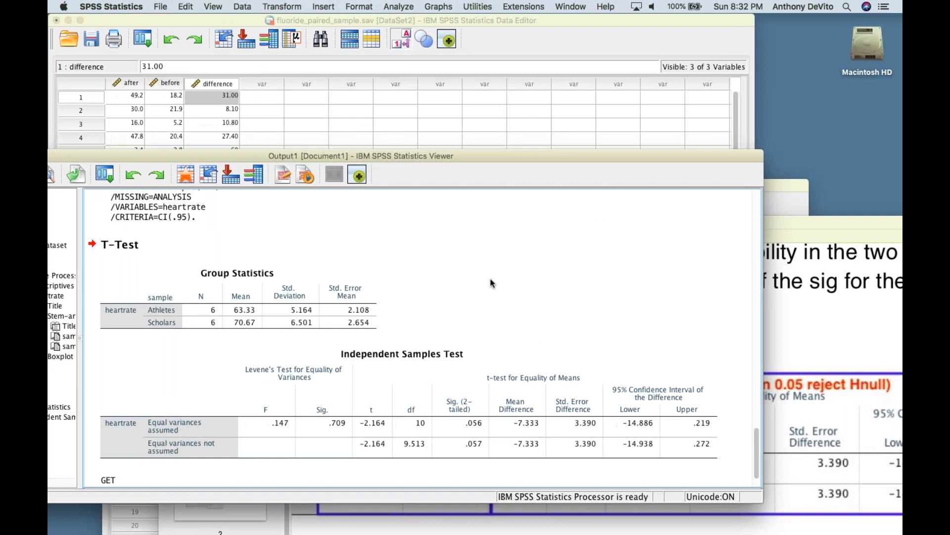
- Return to the fluoride data and examine the difference column across rows 1 to 16 against the after and before columns
click(335, 124)
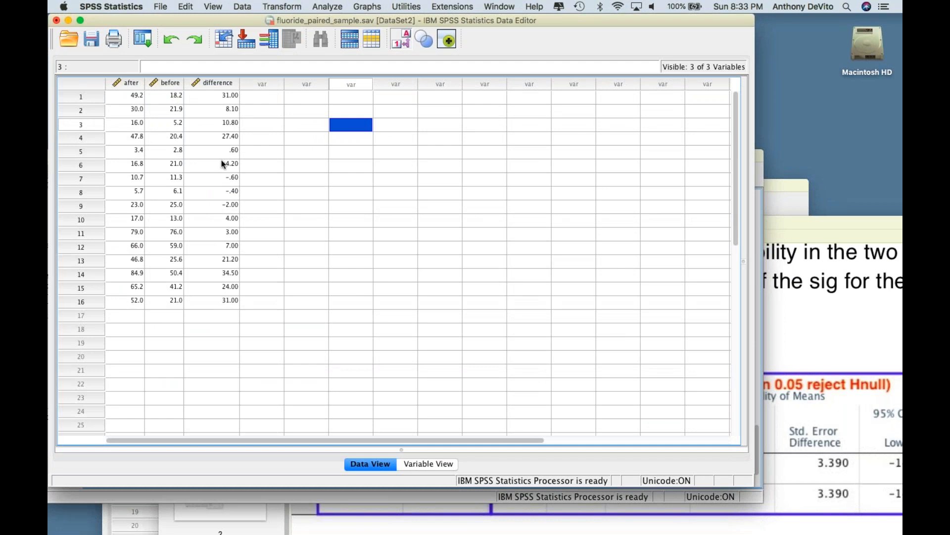
drag(222, 94, 228, 300)
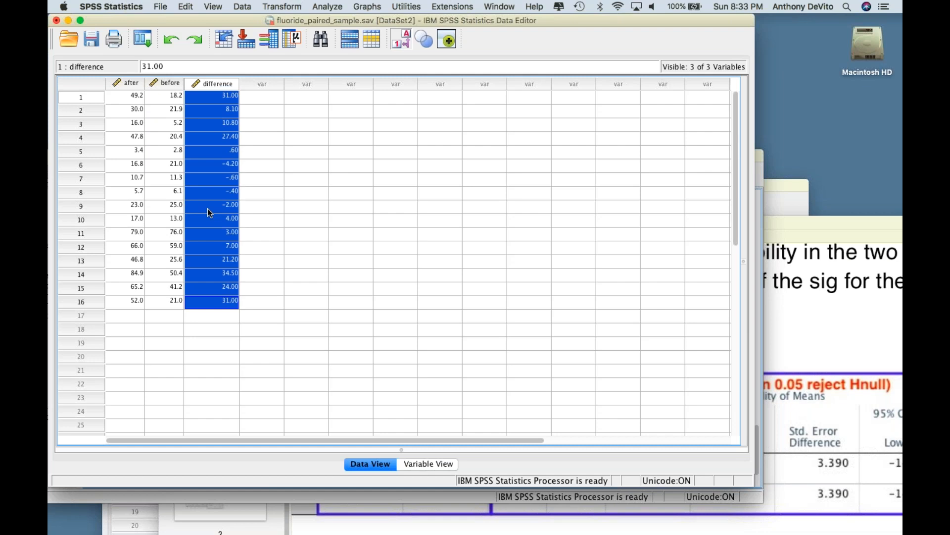
click(157, 81)
click(130, 82)
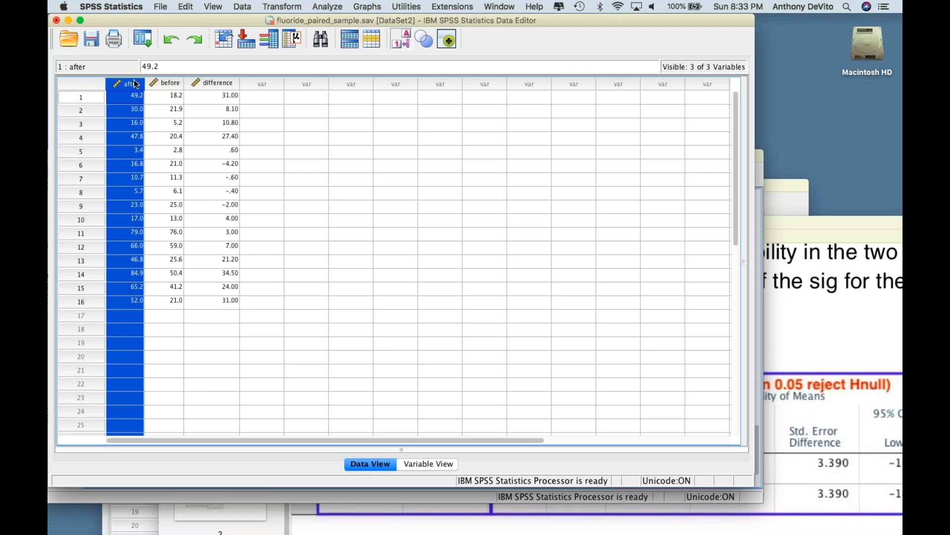
click(236, 95)
drag(231, 112, 230, 300)
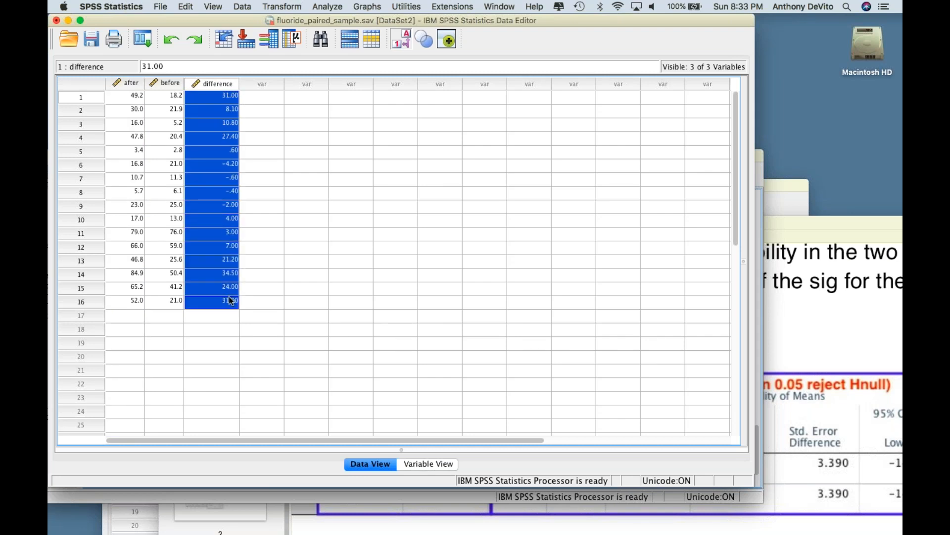
click(292, 297)
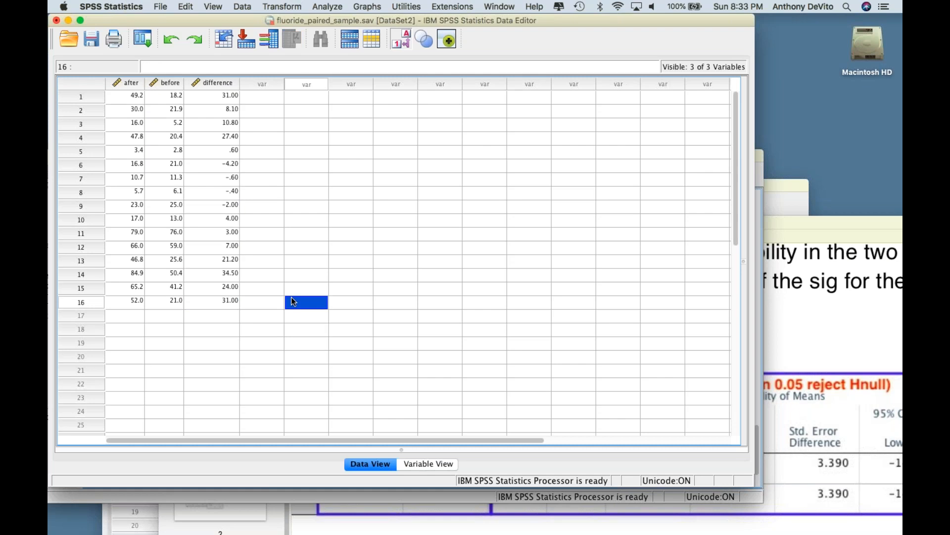
drag(223, 92, 232, 301)
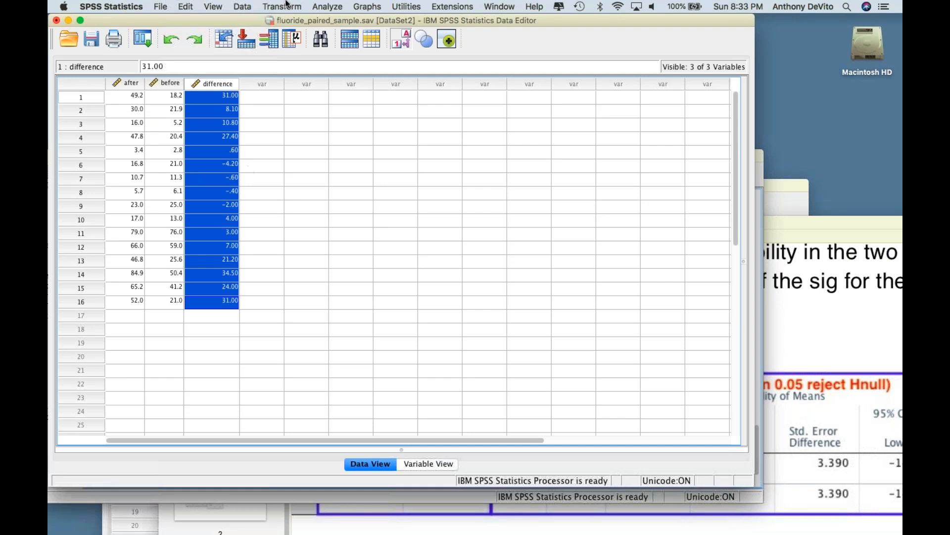
- Run a Paired-Samples T Test with after as Variable1 and before as Variable2, and show all its output tables
click(325, 6)
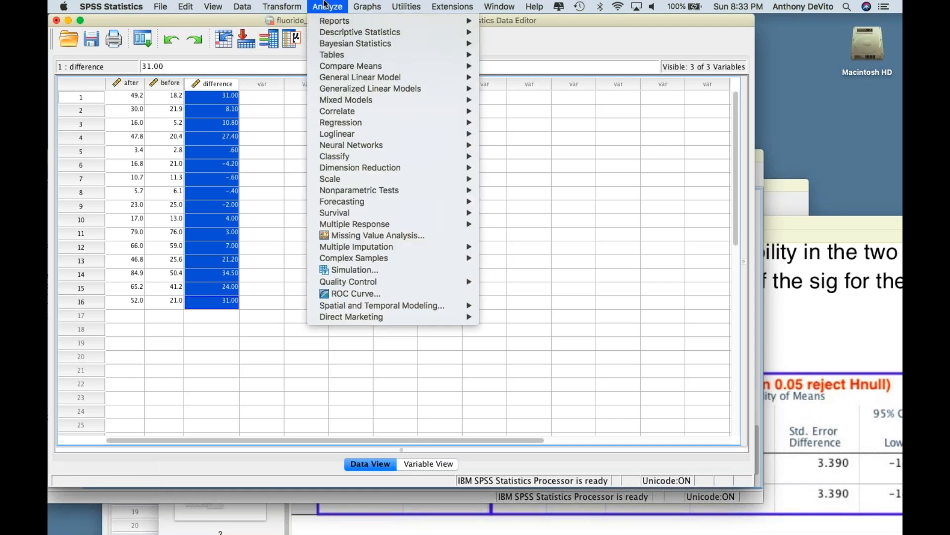
mouse_move(479, 77)
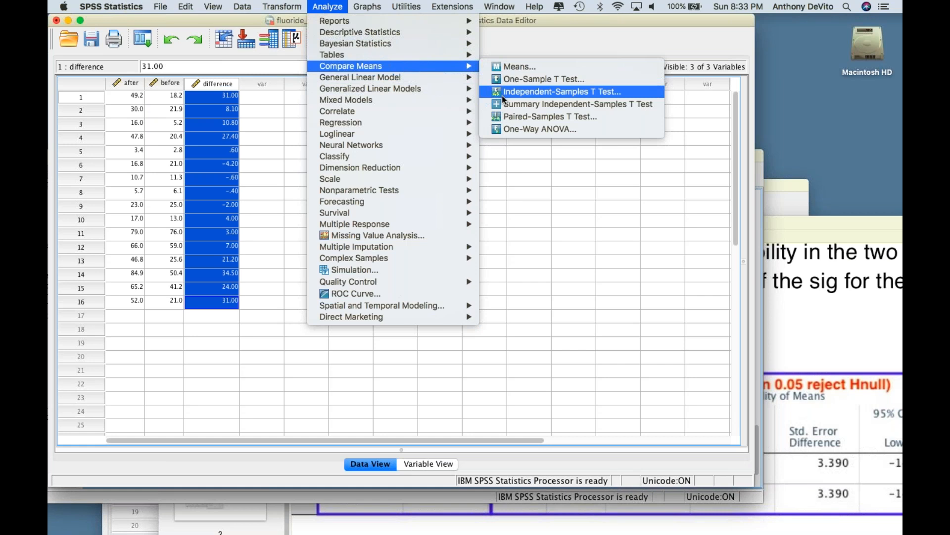
click(502, 115)
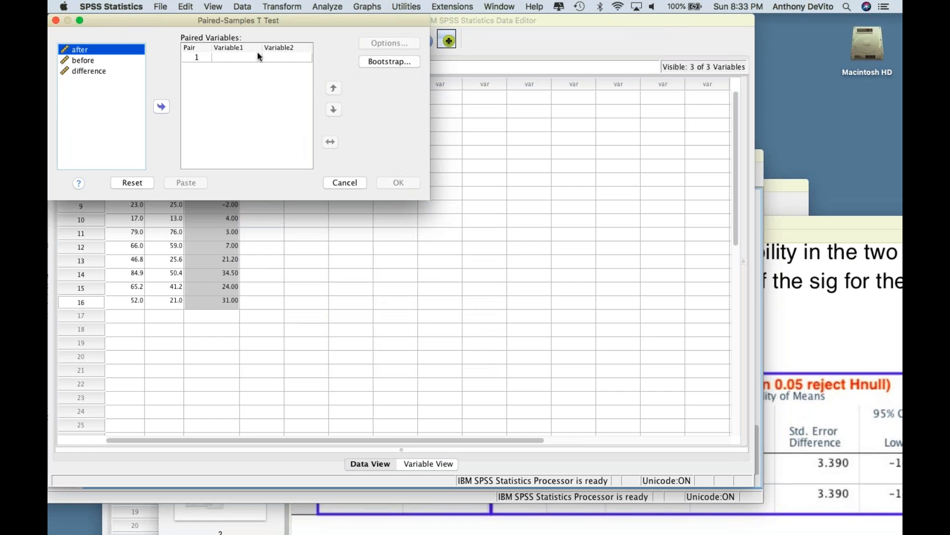
click(160, 108)
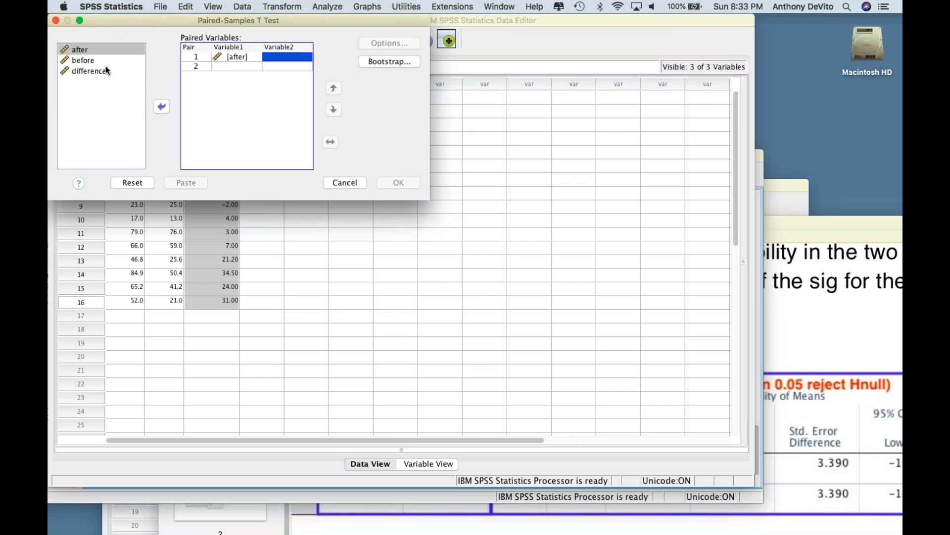
click(94, 61)
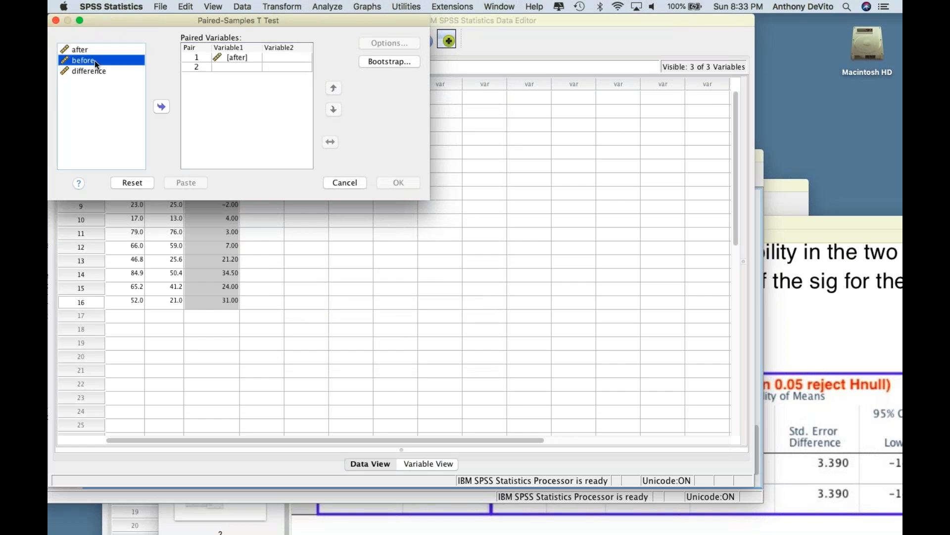
click(161, 107)
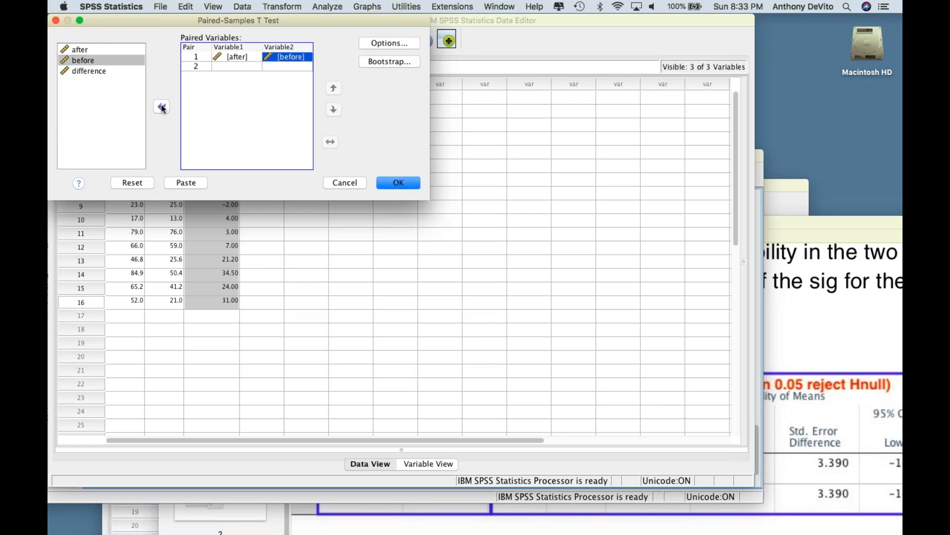
click(387, 181)
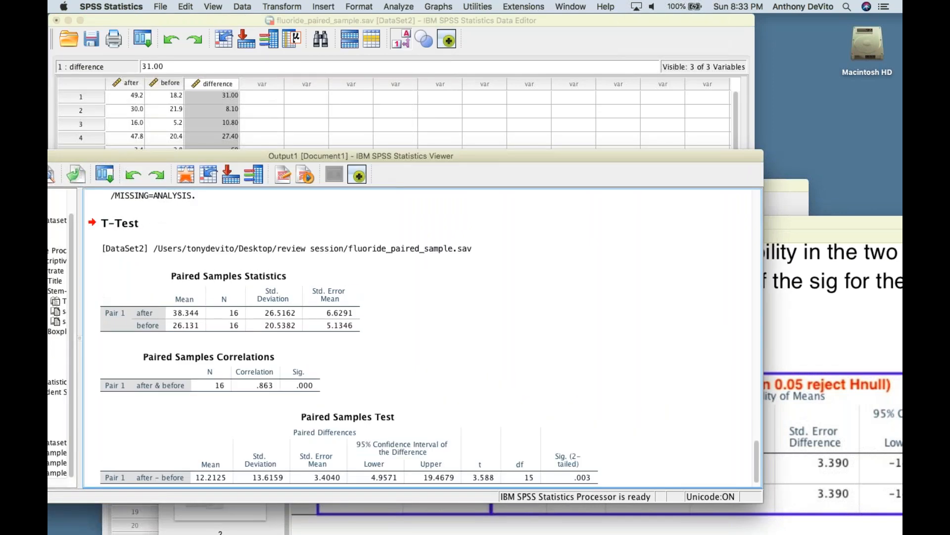
drag(414, 154, 401, 19)
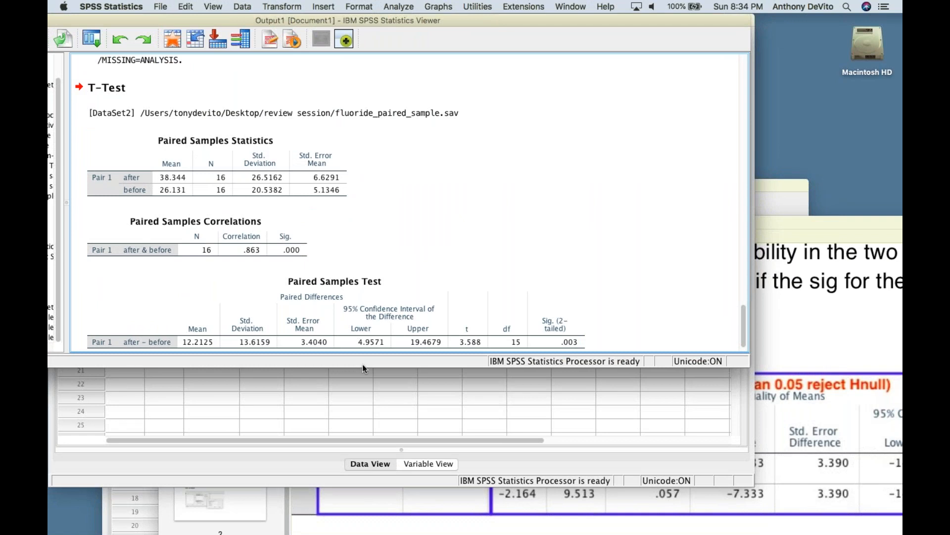
drag(371, 367, 376, 404)
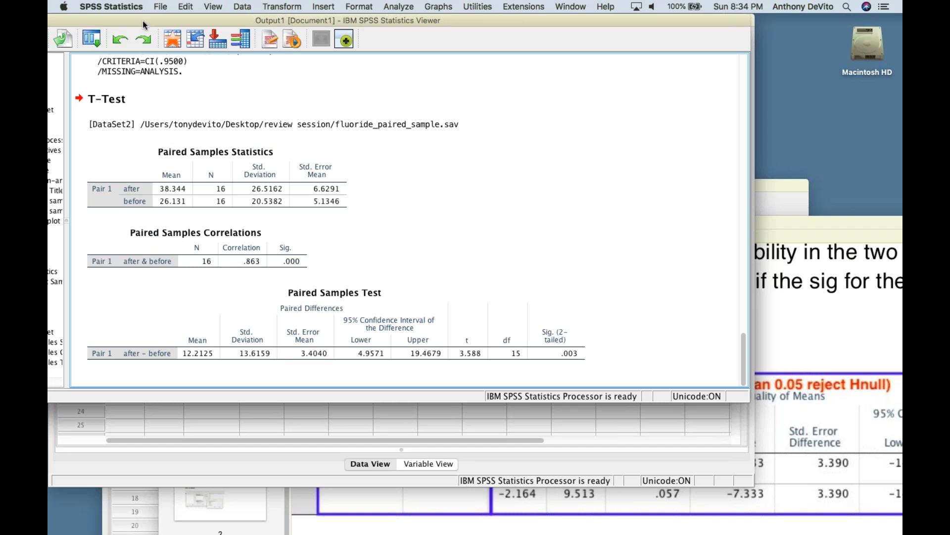
- Rerun the Paired-Samples T Test for the after and before pair, keeping the 95% confidence interval and analysis-by-analysis exclusion of missing values
click(396, 6)
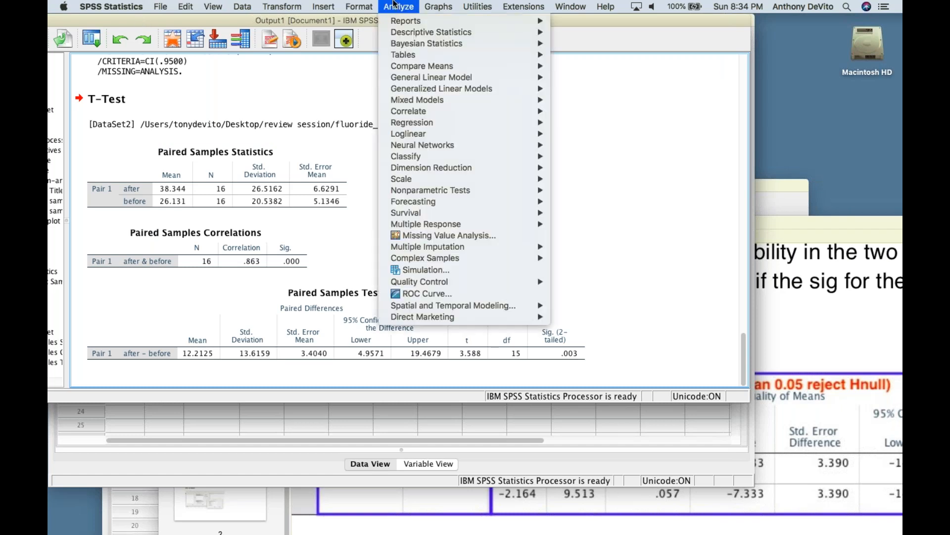
mouse_move(405, 70)
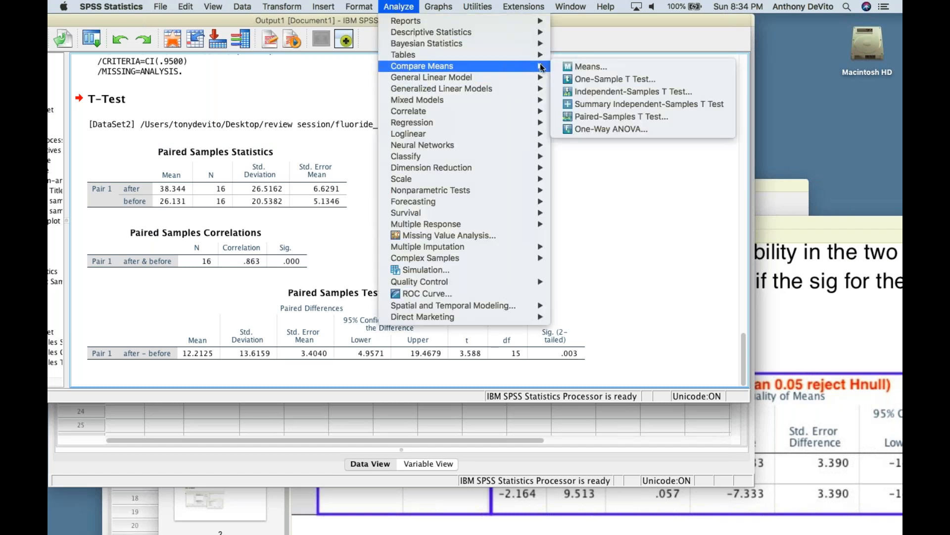
click(585, 117)
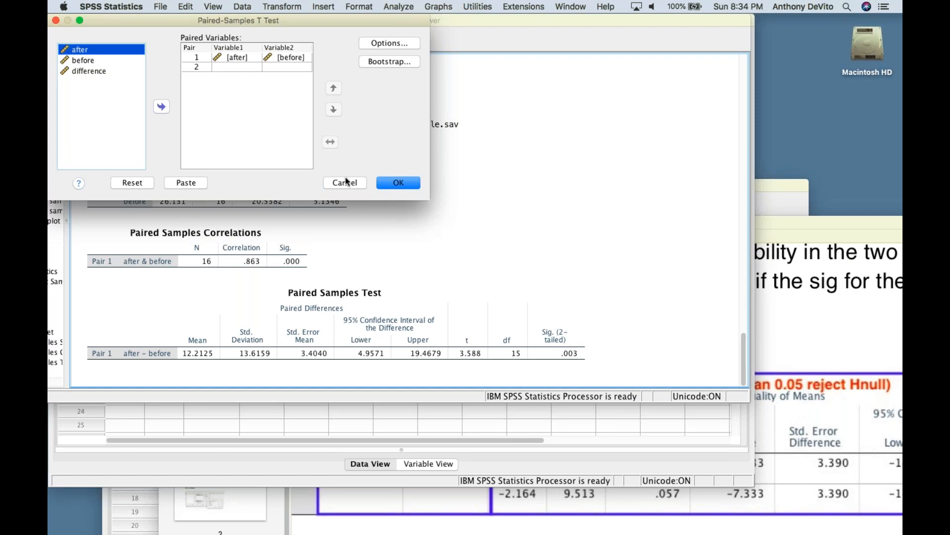
click(374, 42)
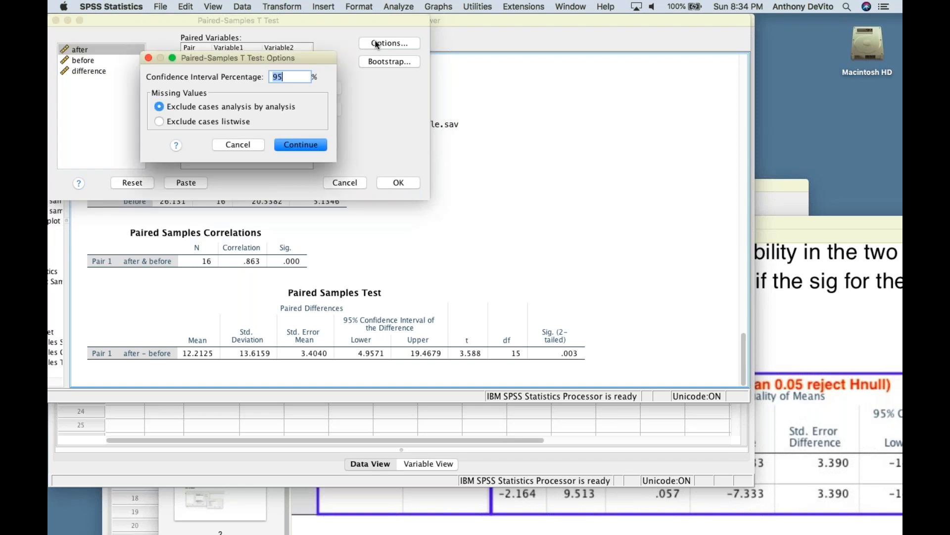
click(306, 144)
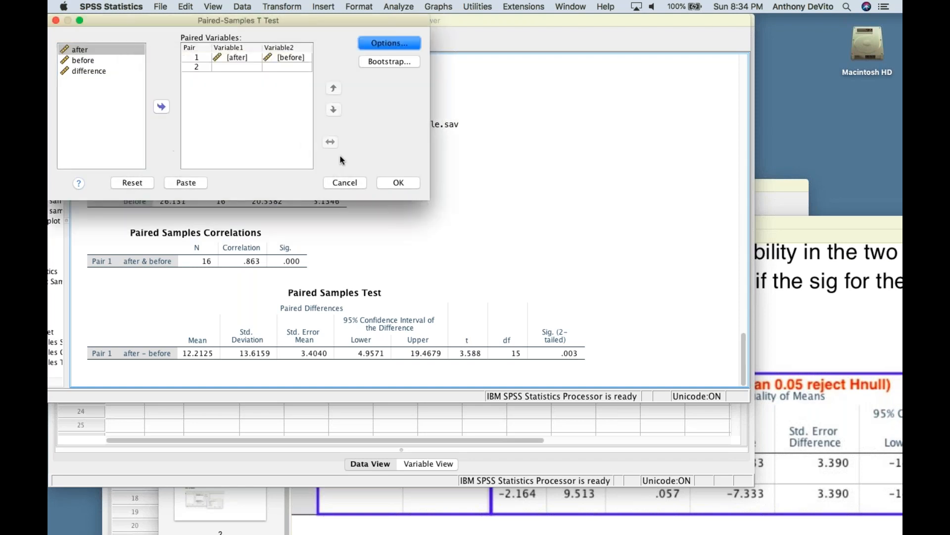
click(398, 182)
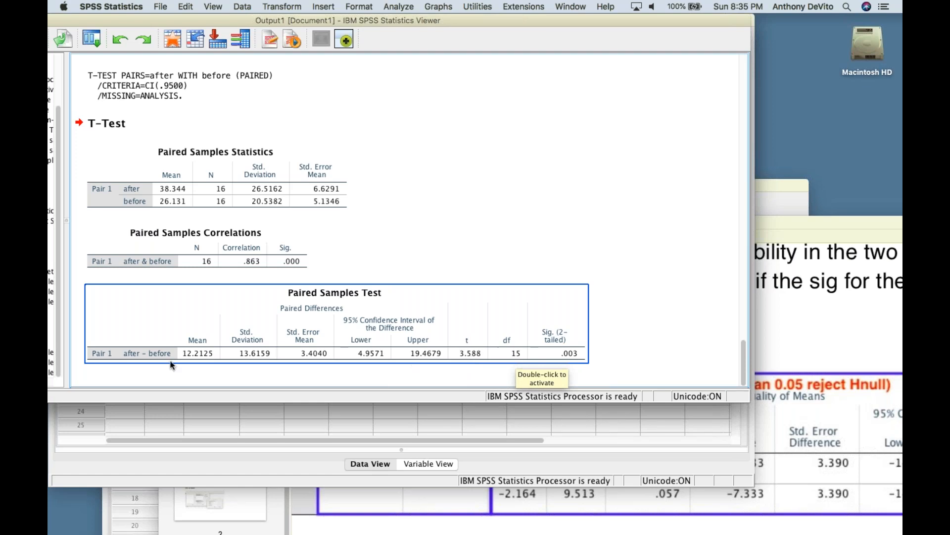
- Examine the mean difference and two-tailed significance in the newest Paired Samples Test table
click(296, 370)
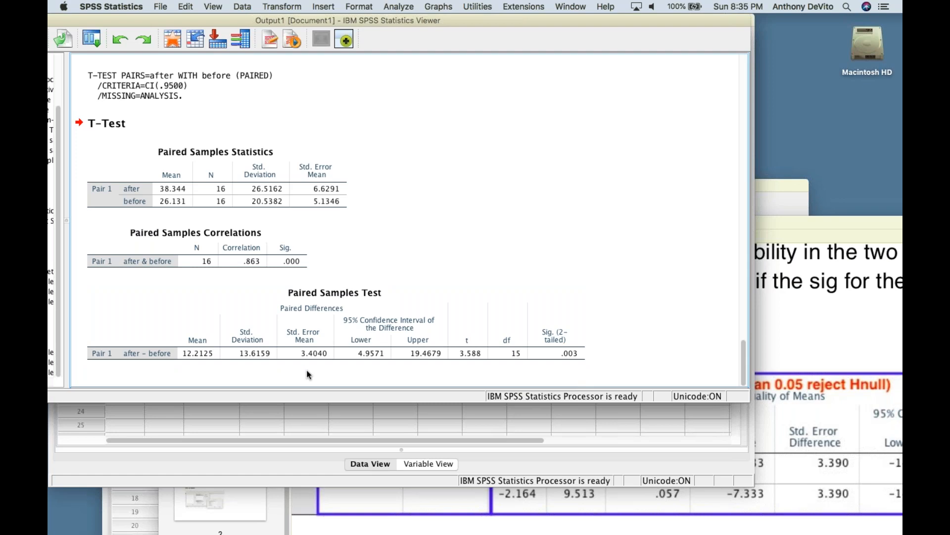
click(567, 355)
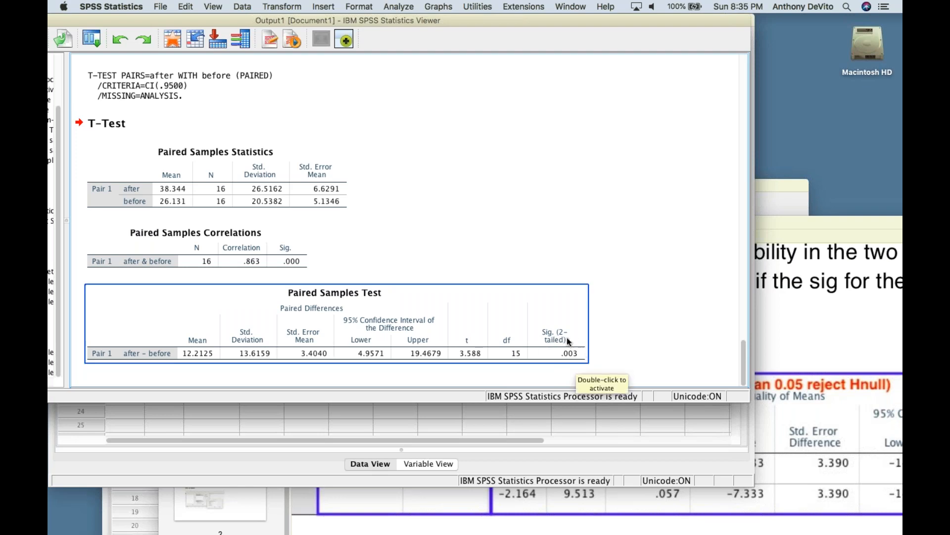
click(564, 367)
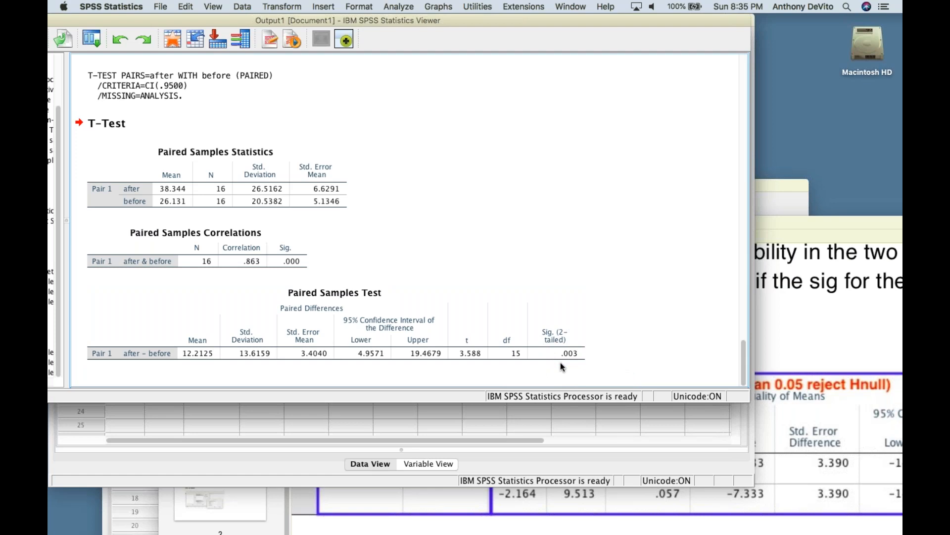
click(210, 357)
click(232, 370)
click(565, 357)
scroll(542, 365, up, 1)
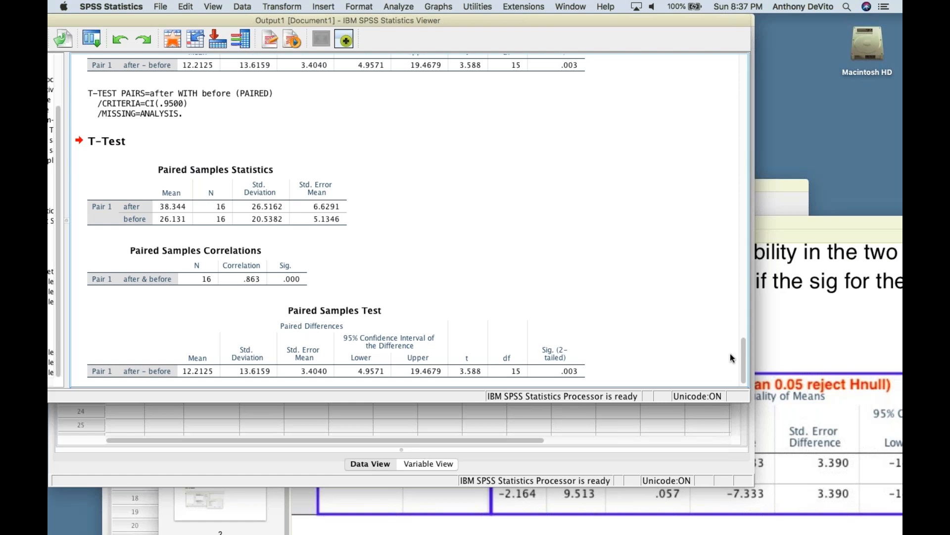
click(564, 340)
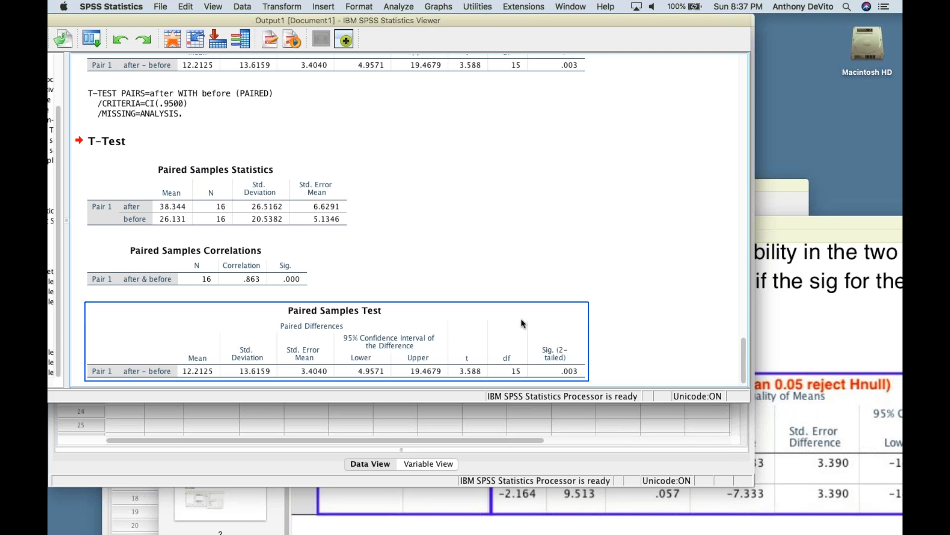
- Return to the fluoride data and examine the row 1 after and before pair and the difference values in rows 1 to 16
click(401, 423)
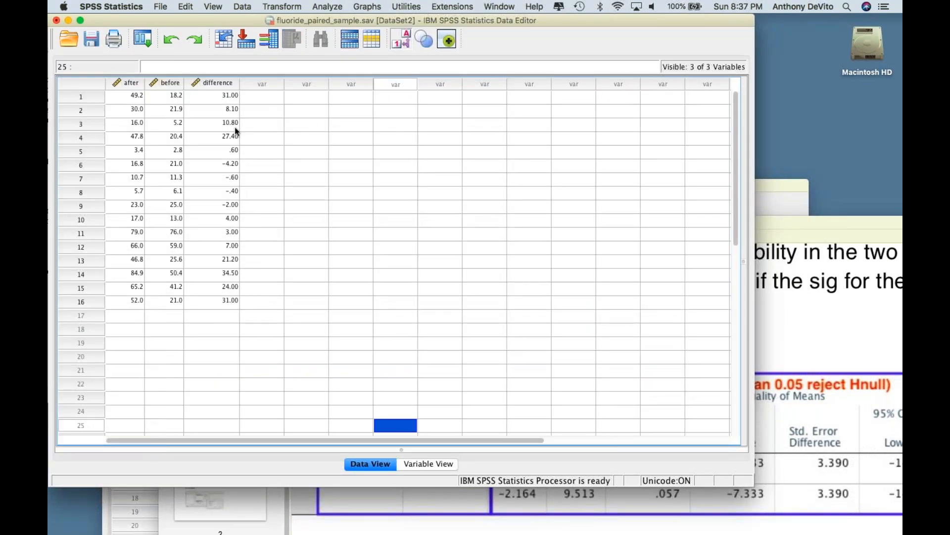
drag(224, 97, 235, 302)
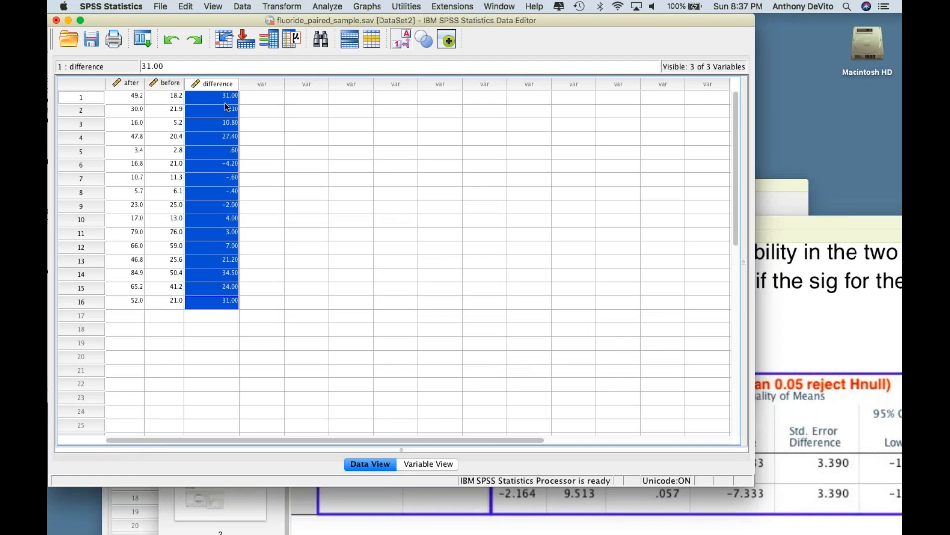
click(221, 329)
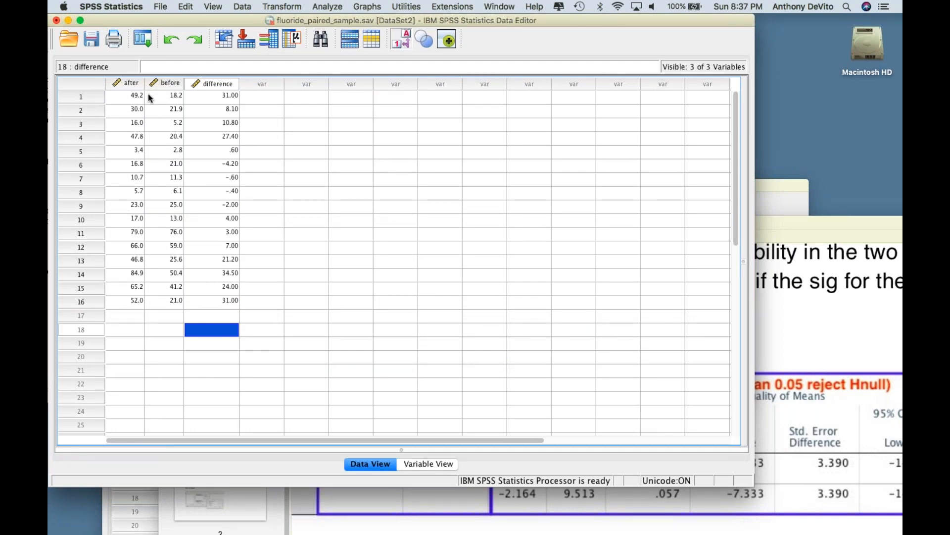
drag(122, 96, 157, 103)
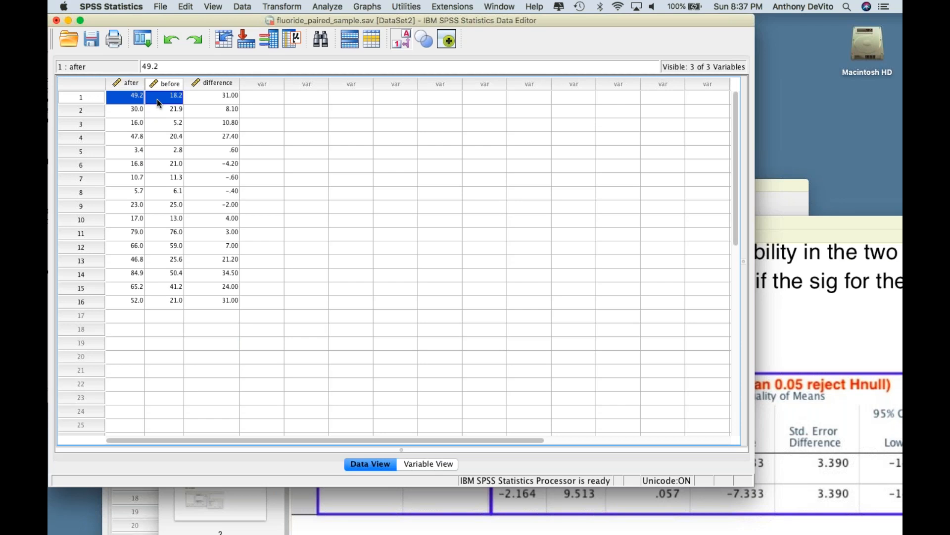
click(225, 329)
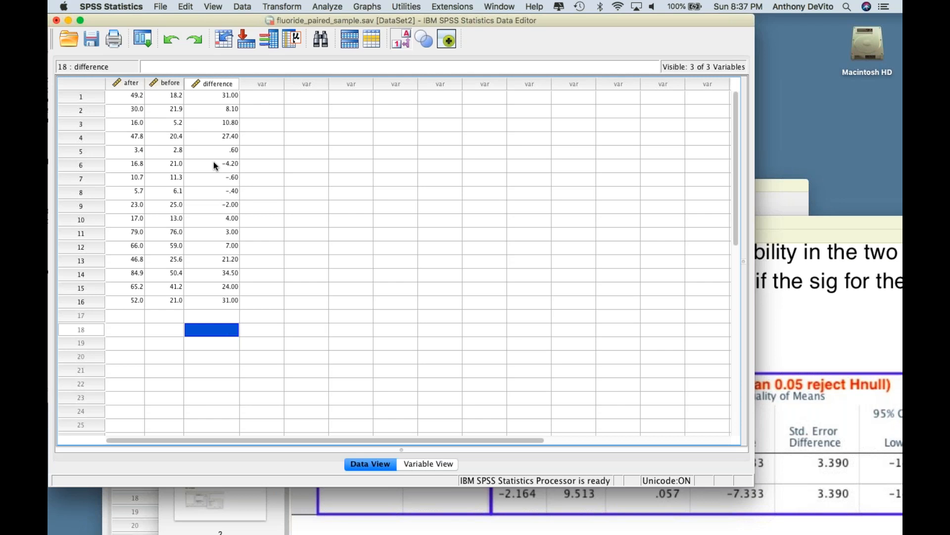
drag(208, 94, 210, 218)
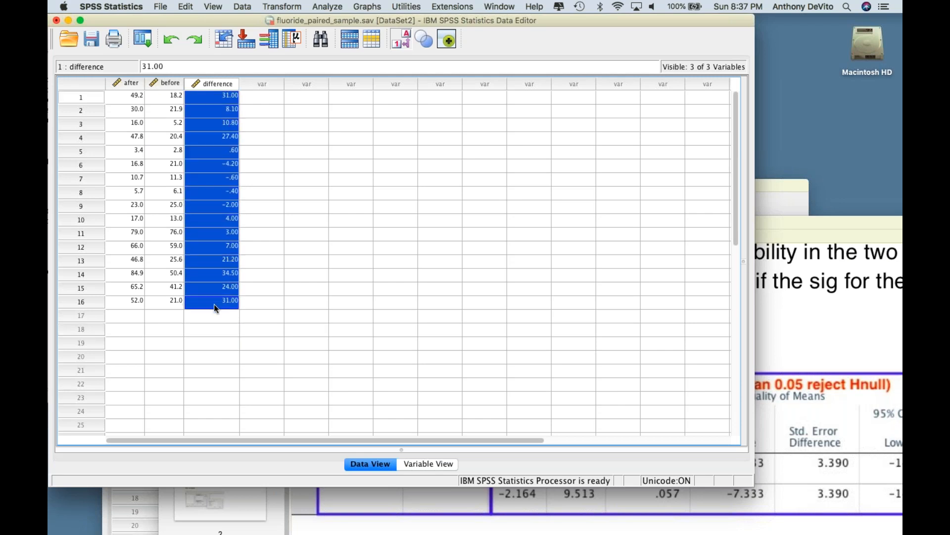
drag(205, 96, 229, 304)
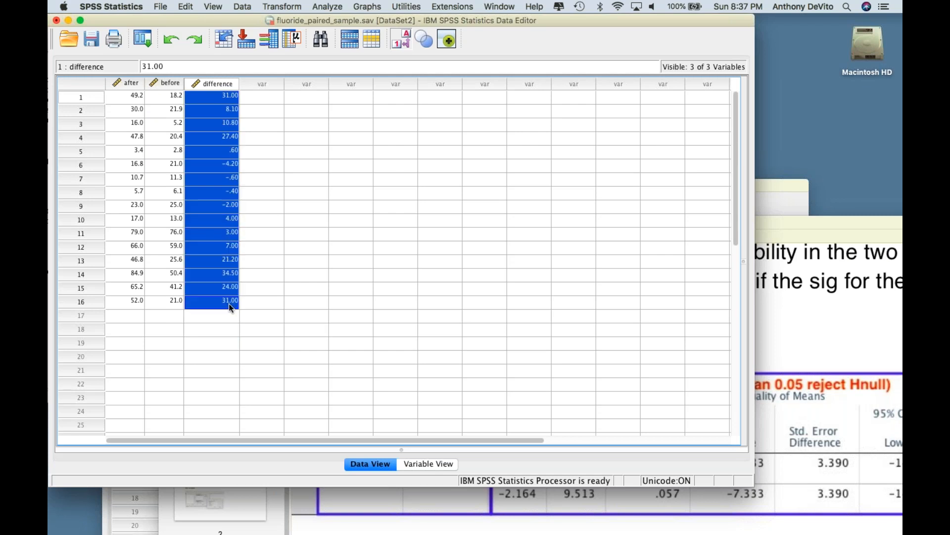
click(223, 331)
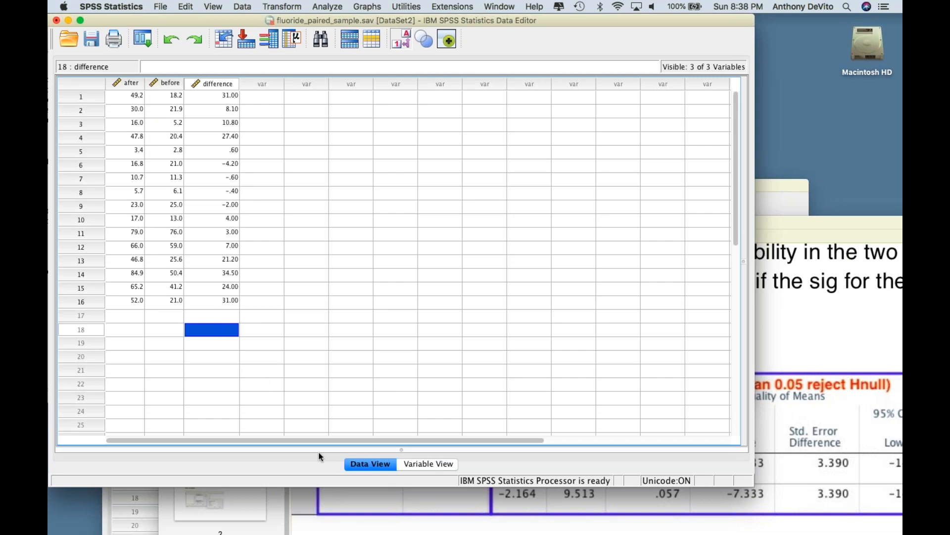
- Switch back to the Output1 viewer and examine the mean difference and t value in the Paired Samples Test table
click(498, 6)
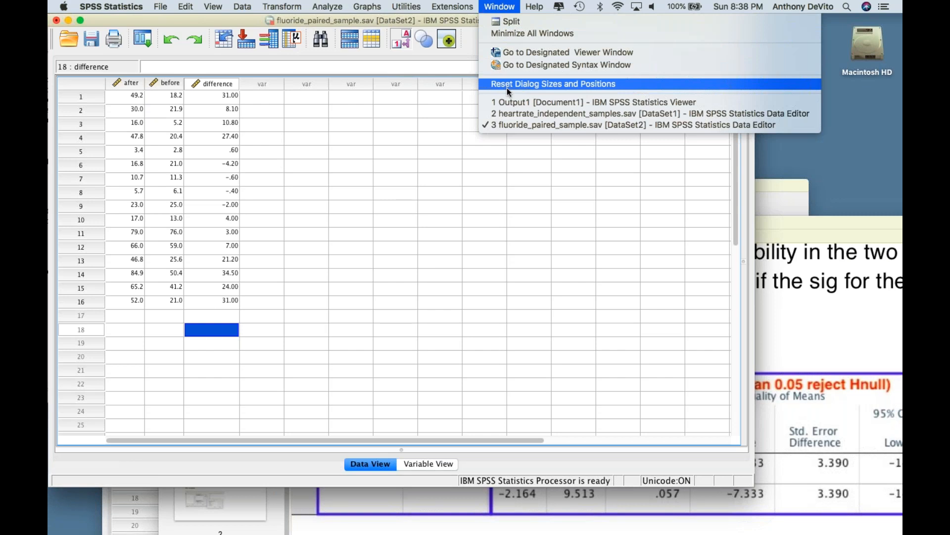
click(513, 103)
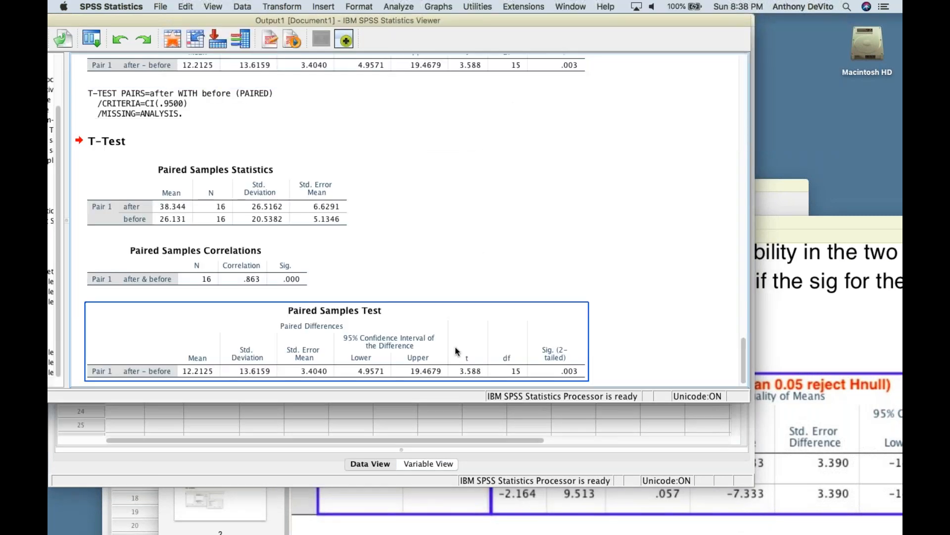
click(215, 376)
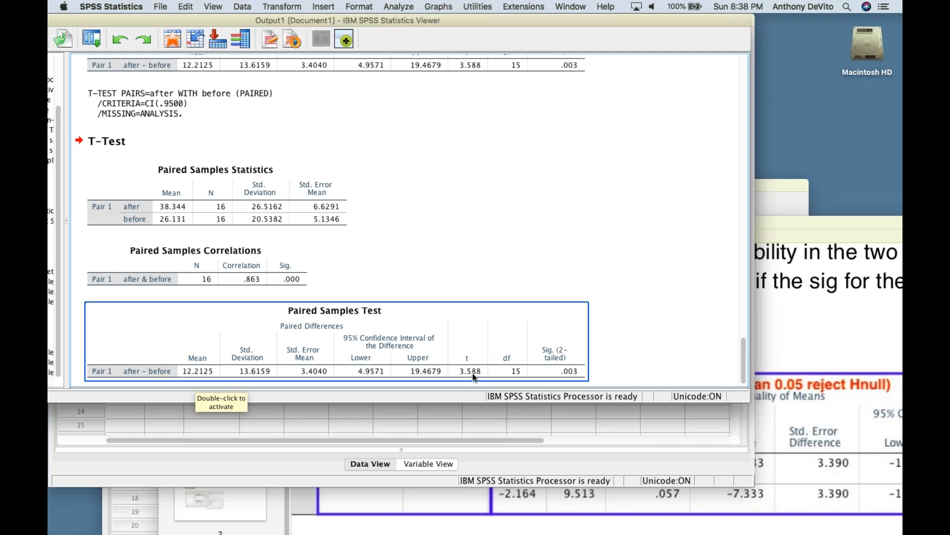
click(418, 389)
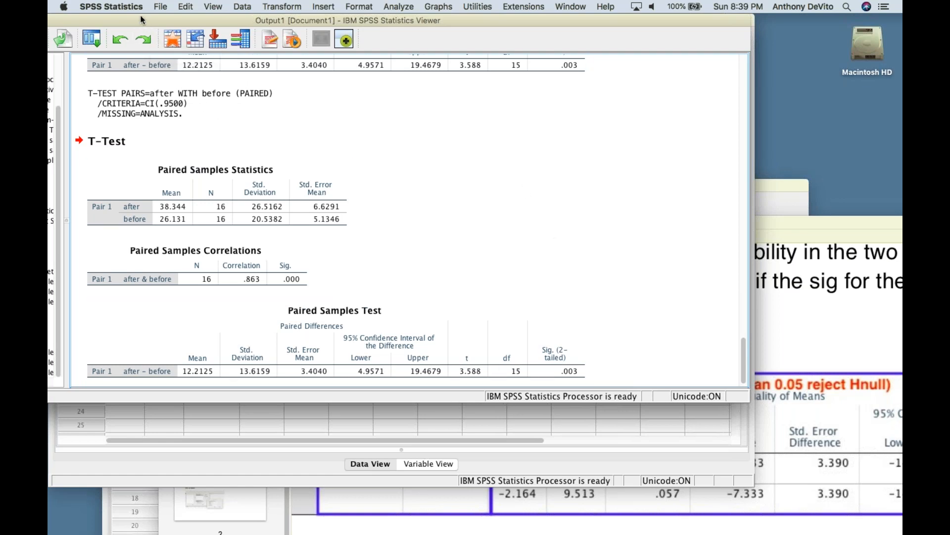
- Move the output window clear of the fluoride data and open the data file airsamples_single_sample.sav from the review session folder
drag(142, 20, 196, 140)
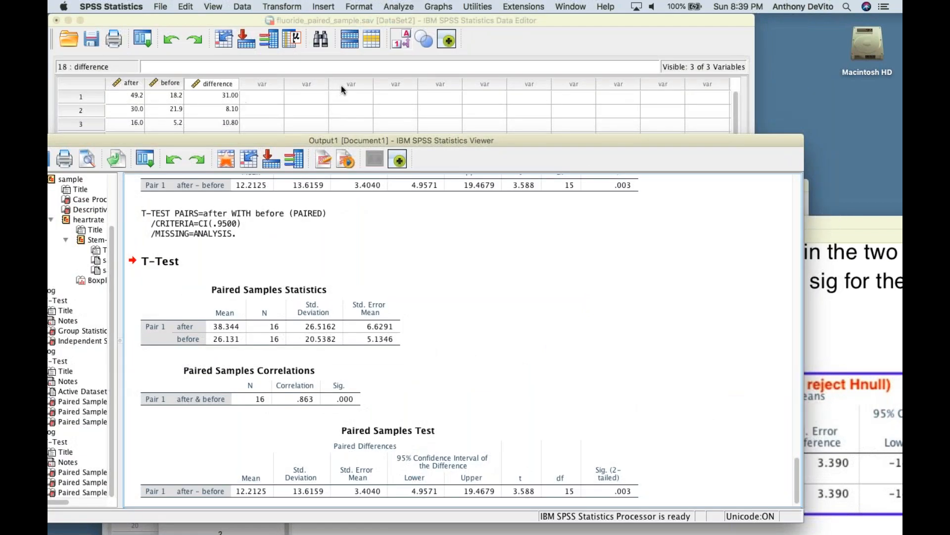
click(391, 4)
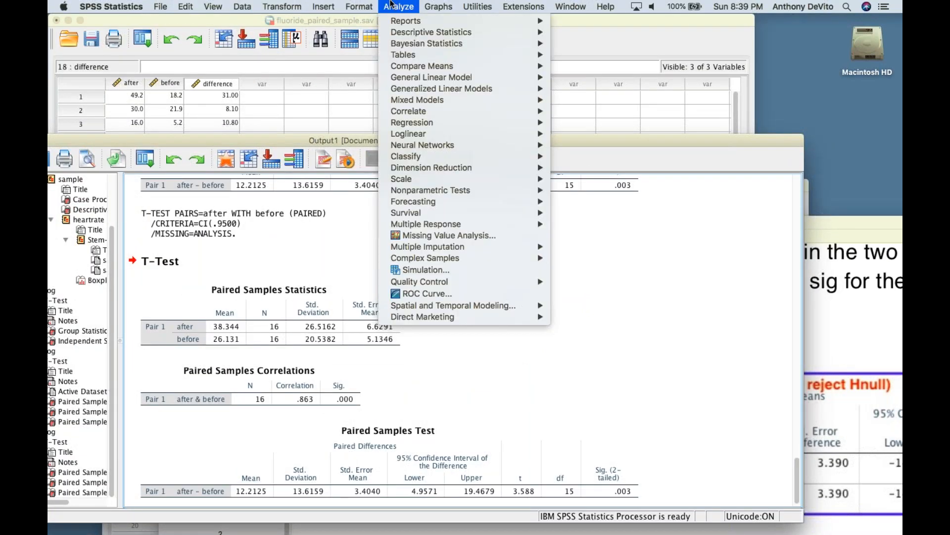
click(391, 4)
click(160, 6)
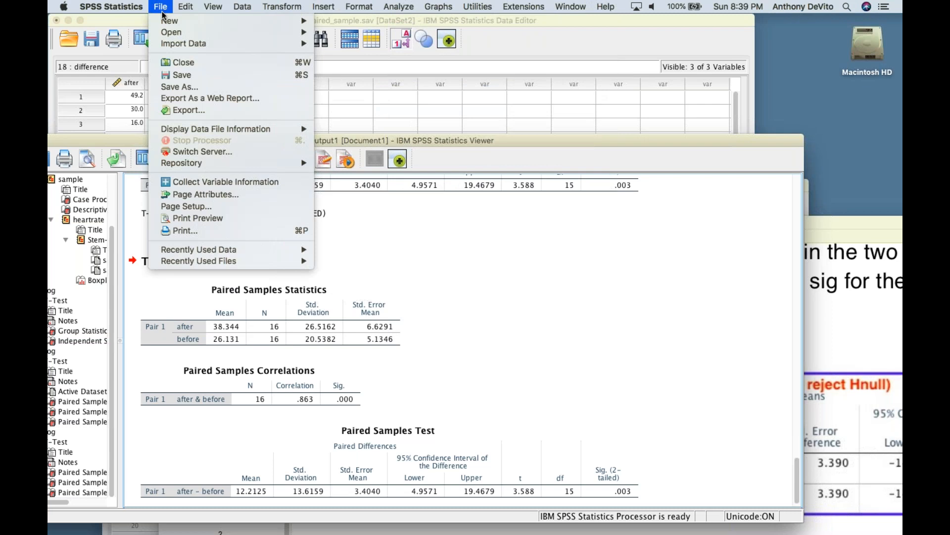
mouse_move(166, 32)
click(350, 33)
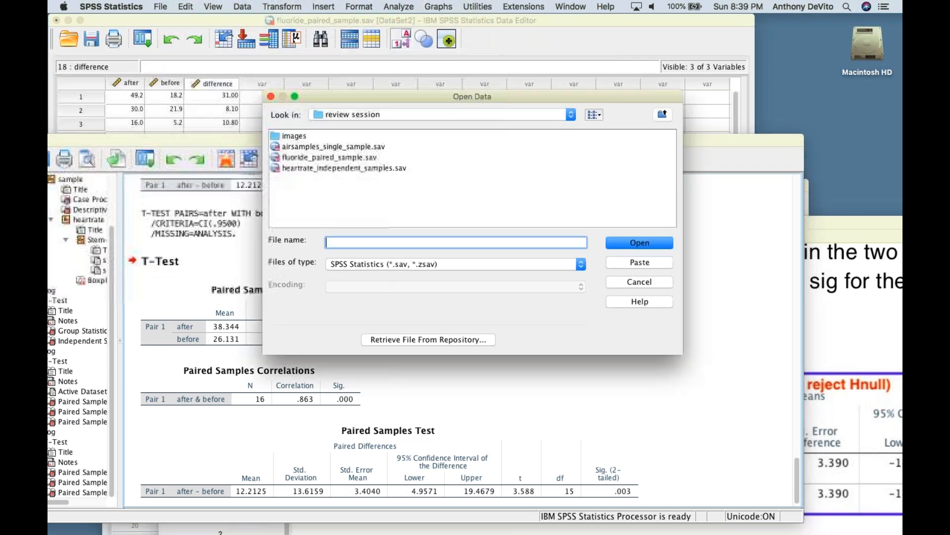
click(319, 146)
click(617, 241)
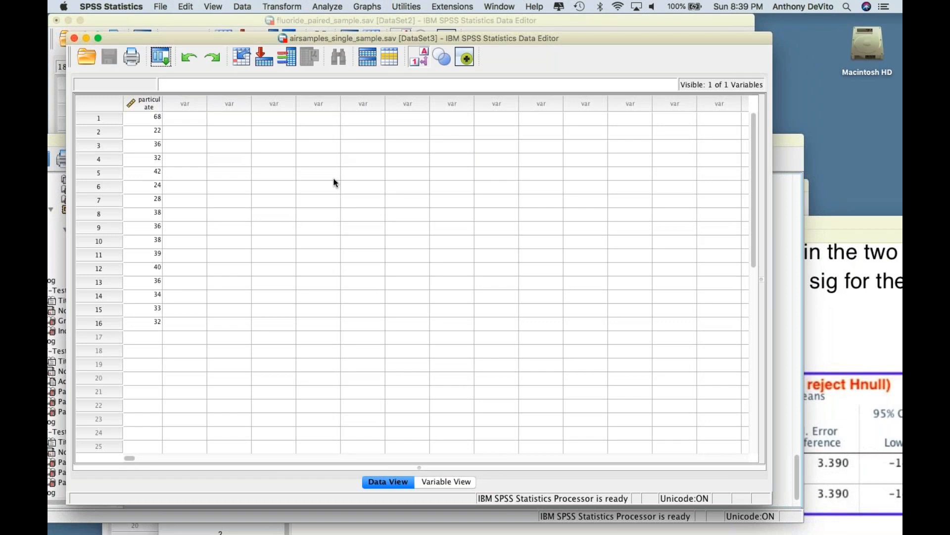
- Show the definition of the particulate variable and widen the Label column to fit its full label
click(148, 101)
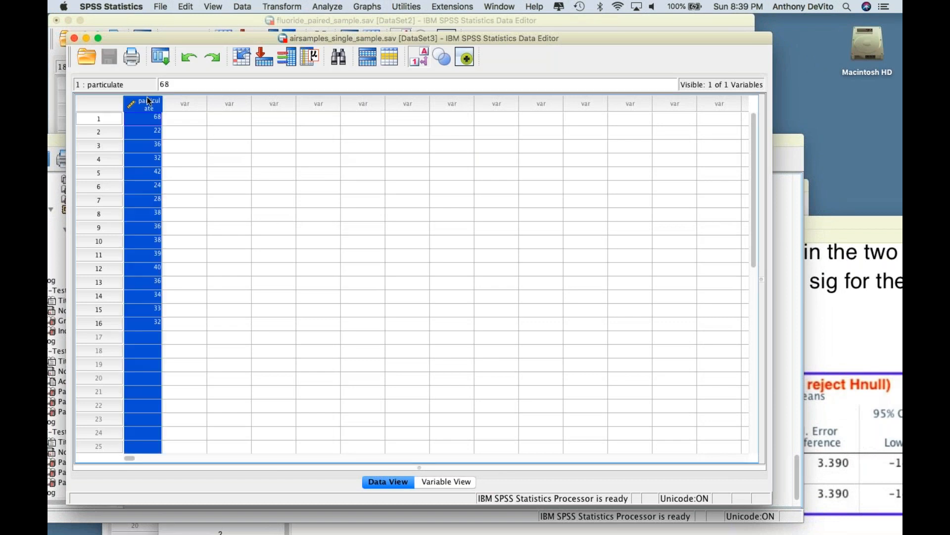
click(442, 481)
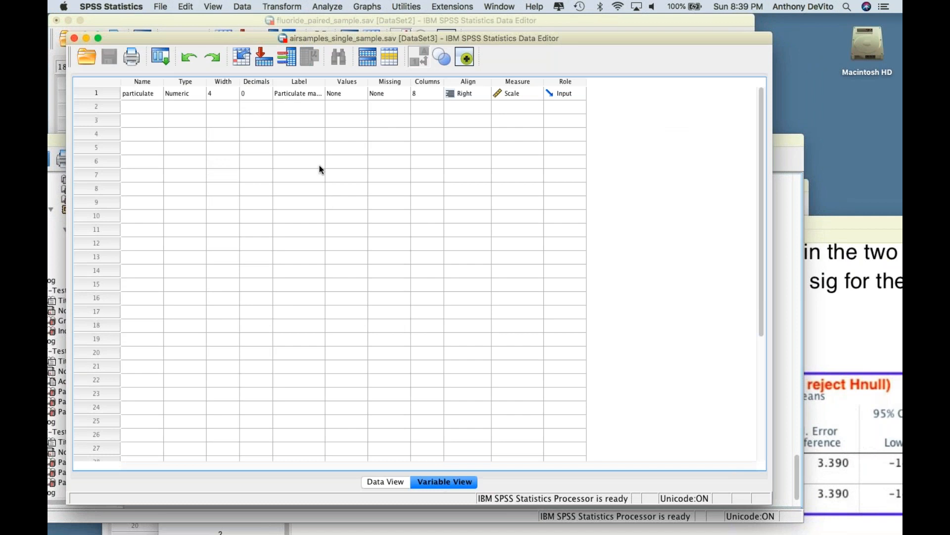
double_click(325, 81)
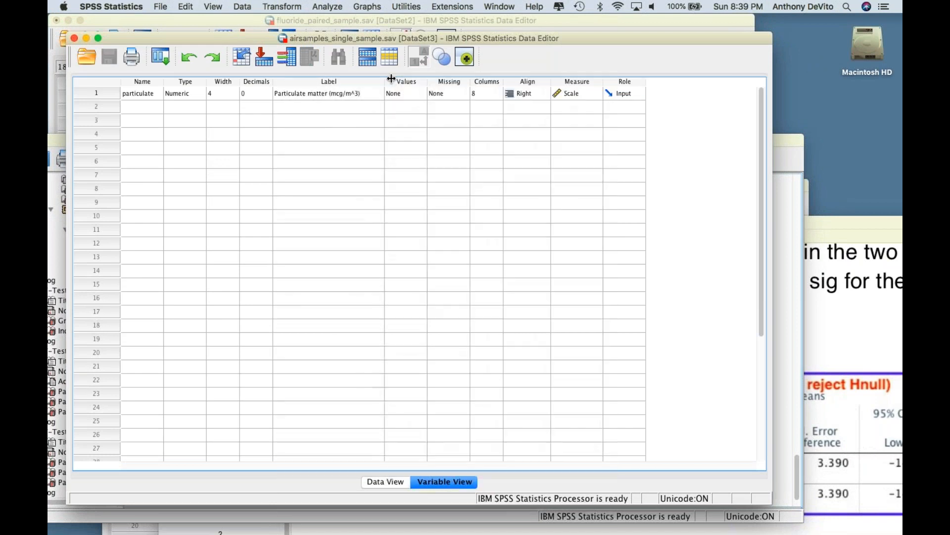
click(348, 98)
- Check the particulate variable's name and measurement level, and return to its data values in rows 1 to 16
click(147, 97)
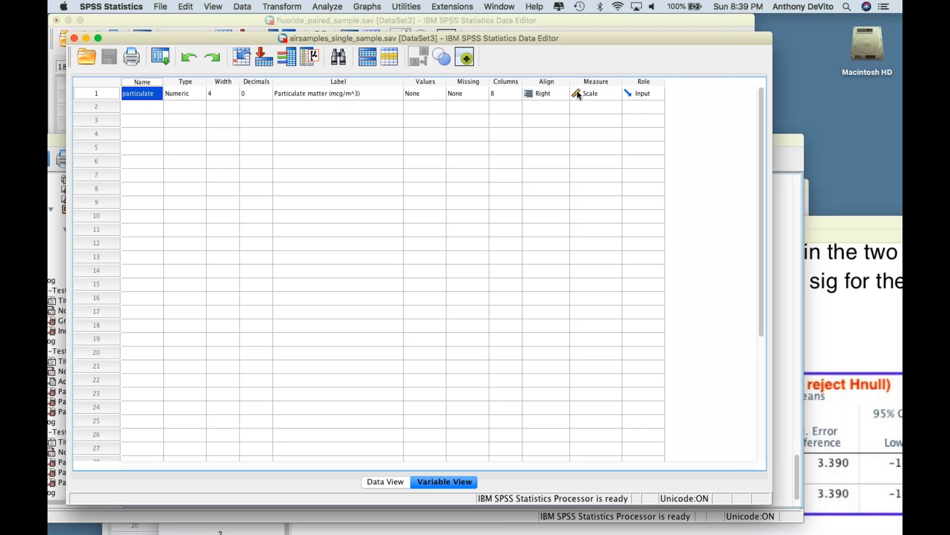
click(594, 92)
click(530, 123)
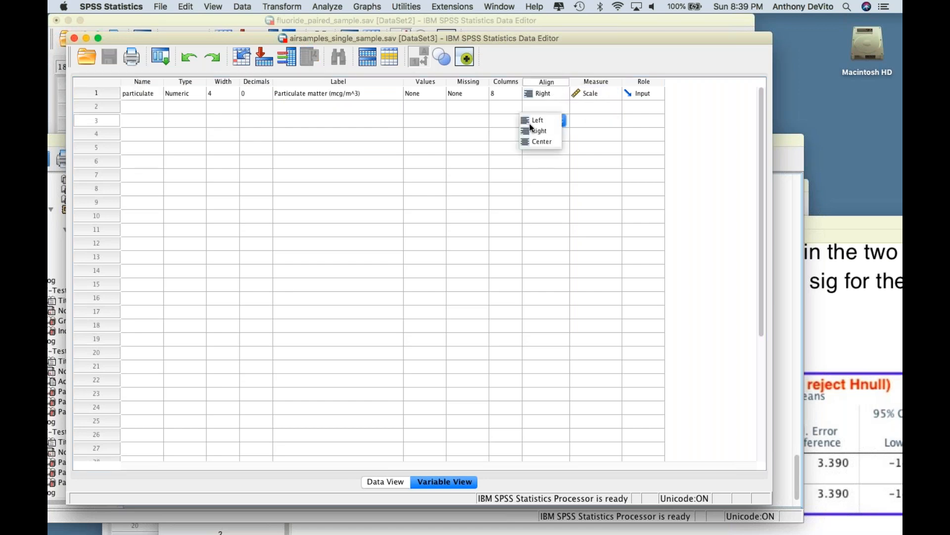
click(390, 481)
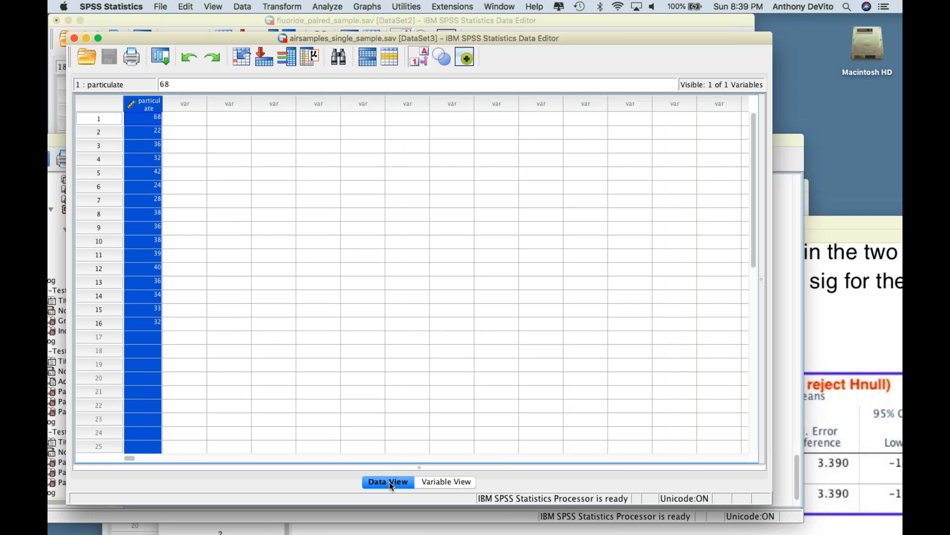
click(198, 227)
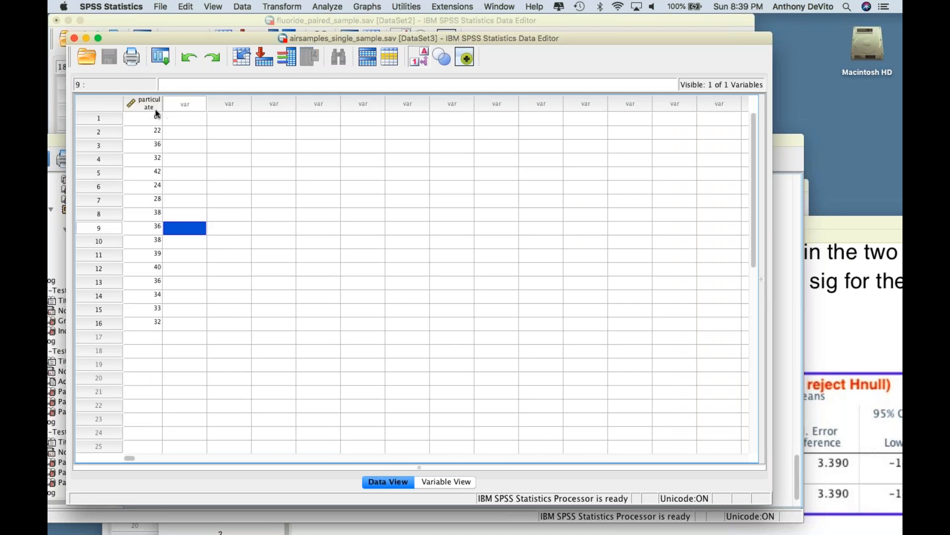
- Examine the particulate values in rows 1 to 16 as a single sample, comparing them with the empty columns beside them
drag(150, 117, 151, 322)
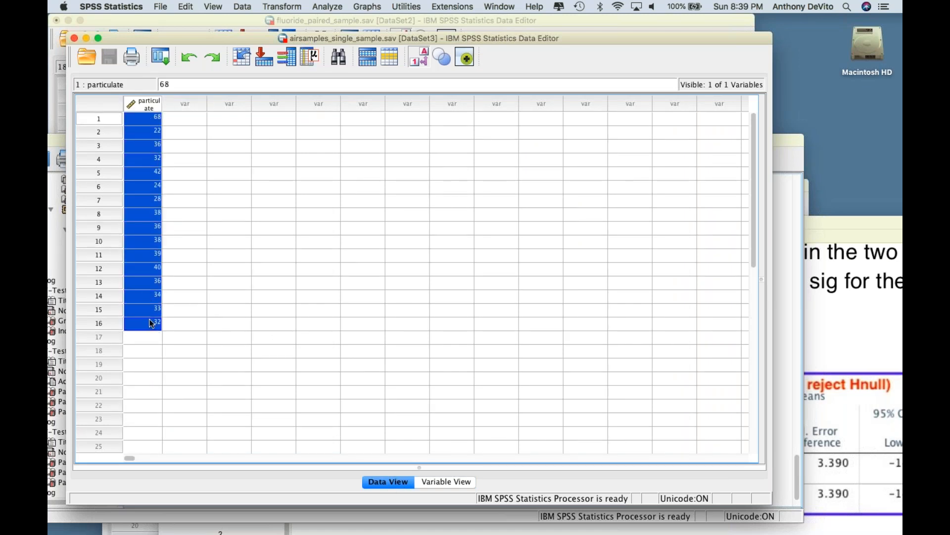
click(229, 325)
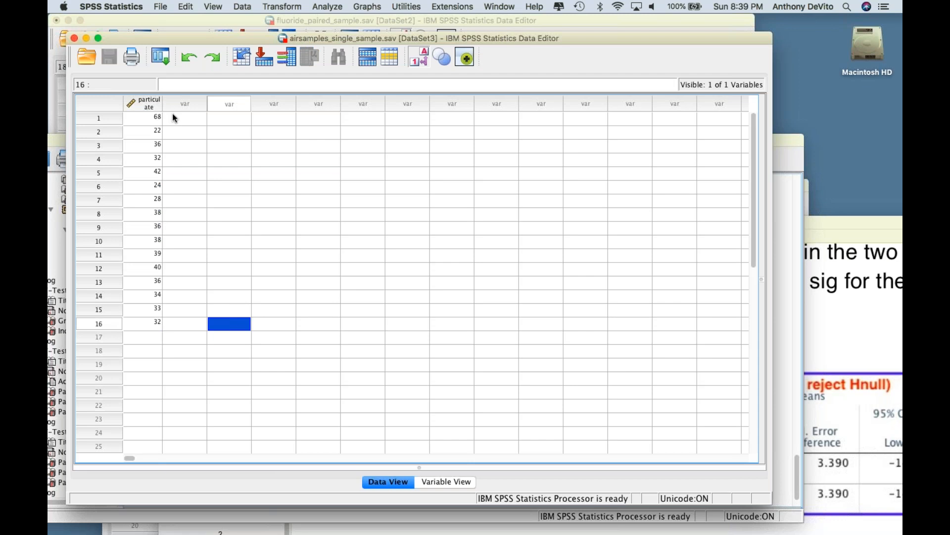
drag(150, 117, 150, 293)
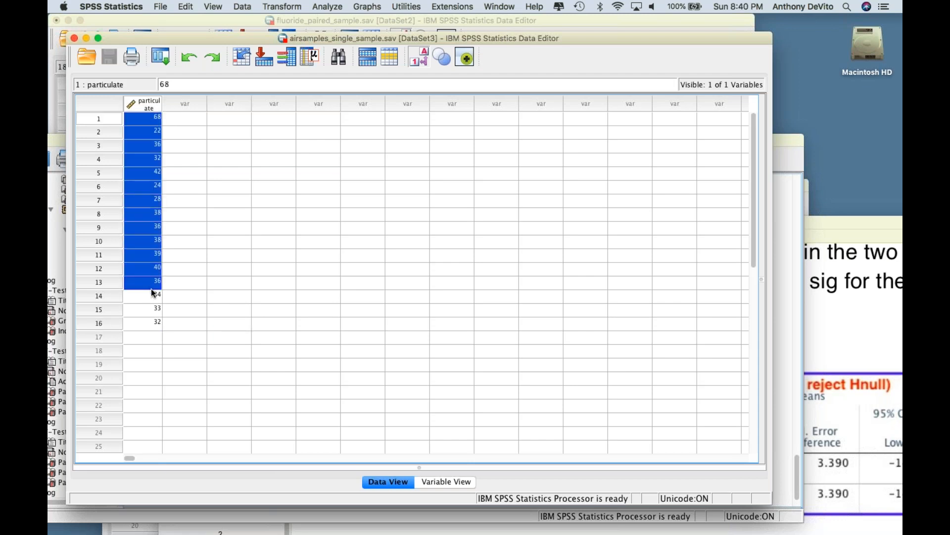
click(206, 336)
click(240, 295)
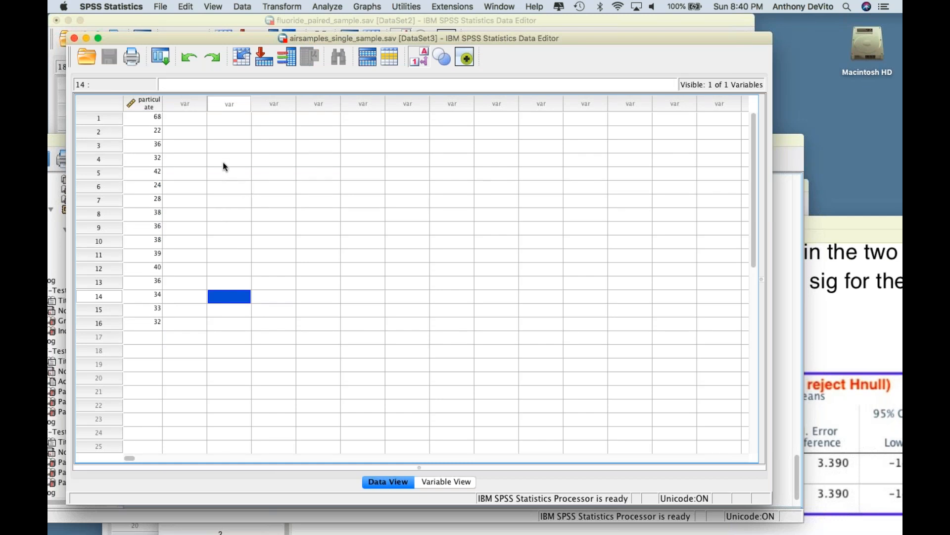
drag(142, 117, 139, 320)
click(258, 283)
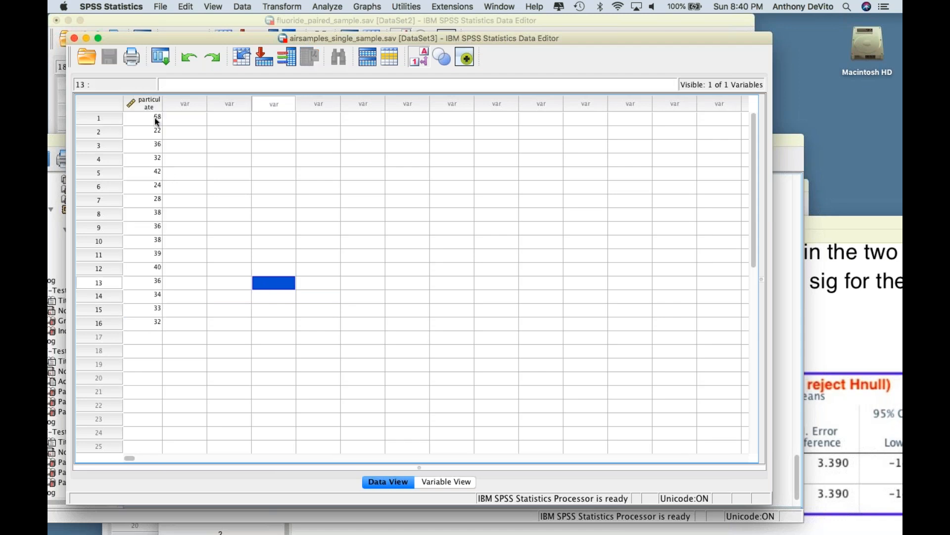
drag(150, 117, 158, 322)
click(294, 297)
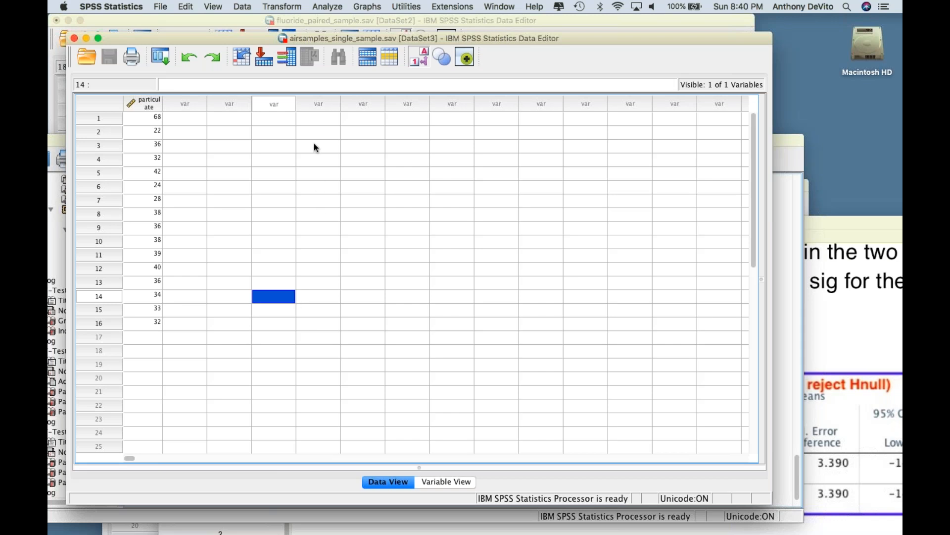
drag(279, 120, 280, 240)
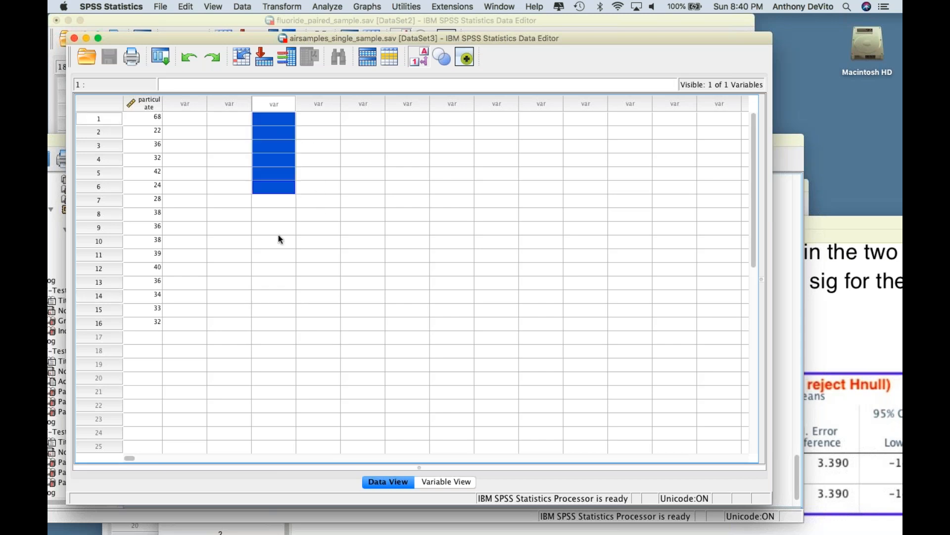
click(274, 322)
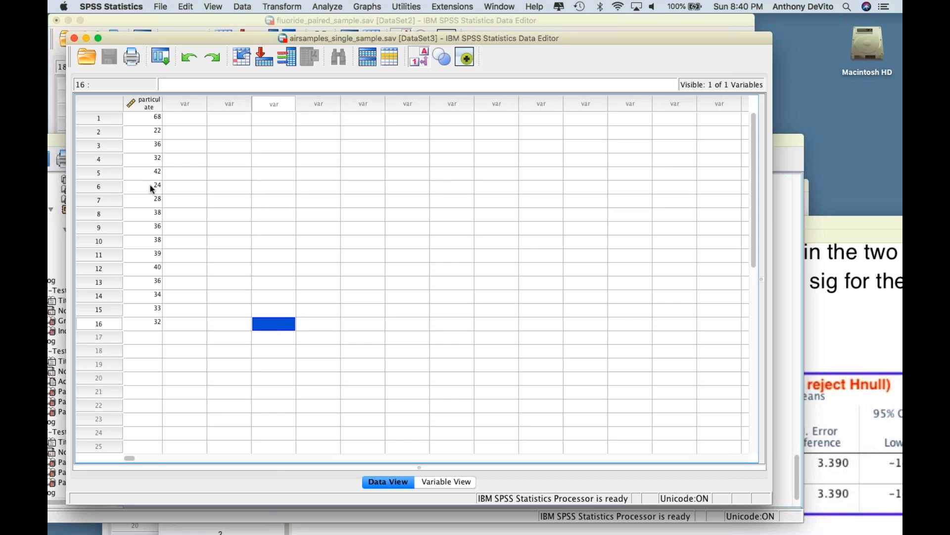
click(146, 114)
drag(145, 113, 140, 303)
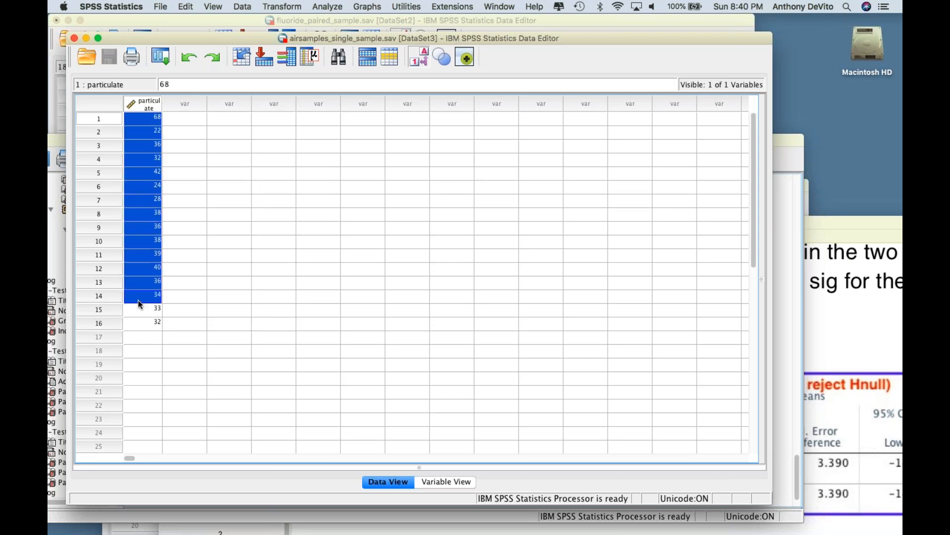
click(152, 352)
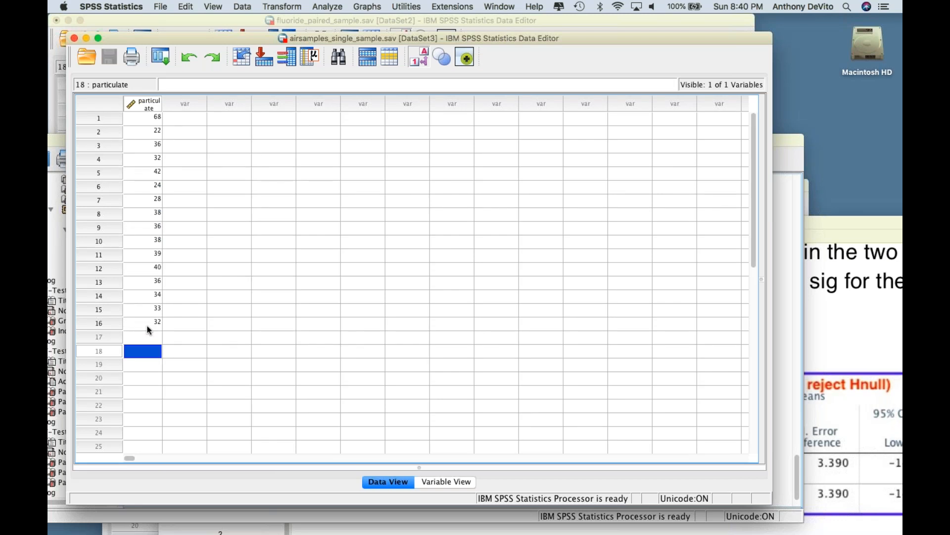
drag(143, 117, 138, 296)
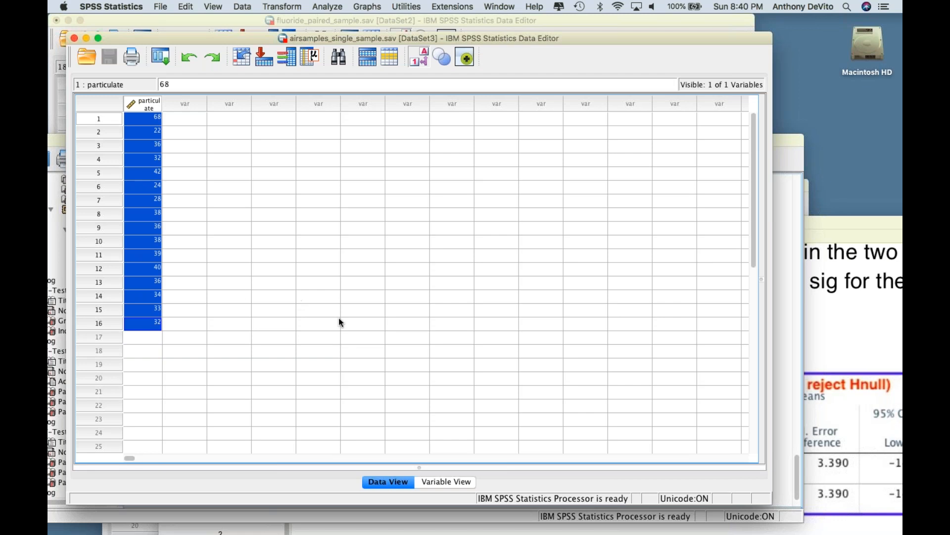
click(284, 215)
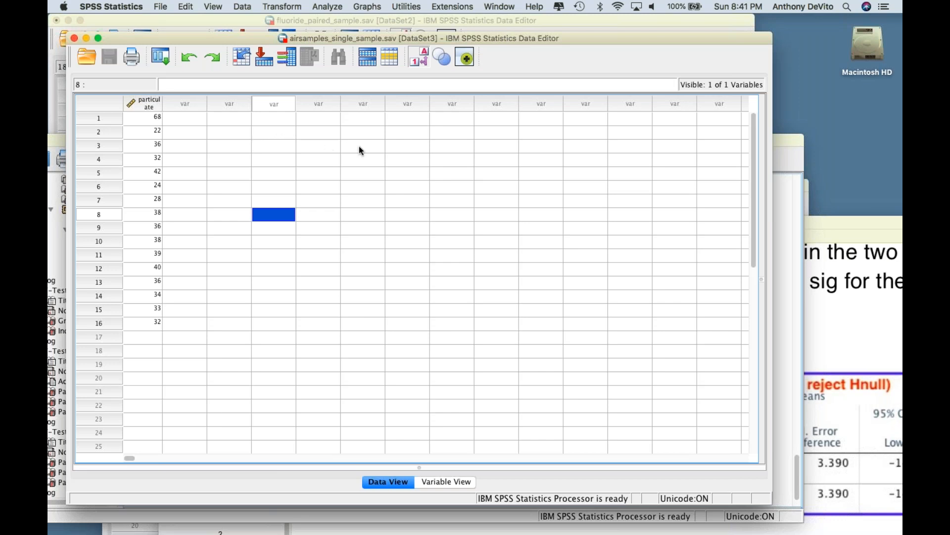
click(398, 146)
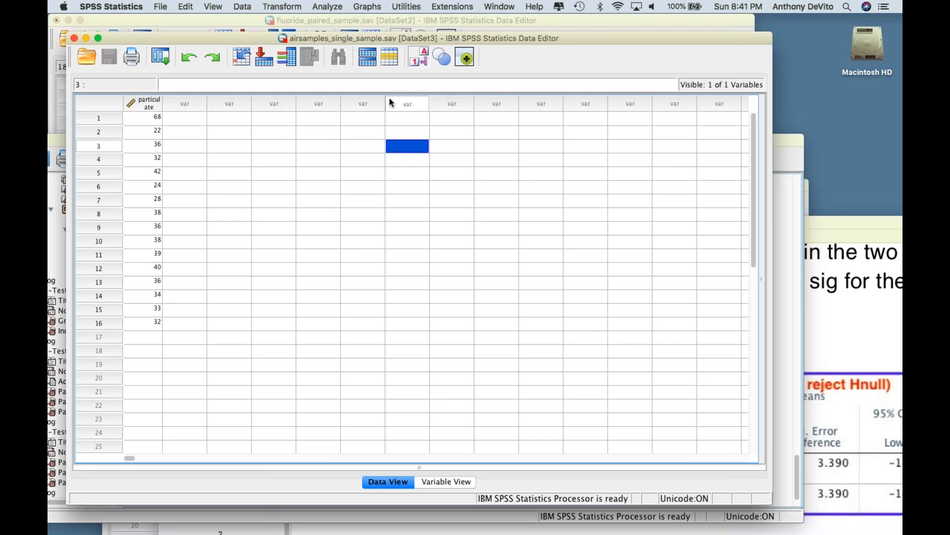
drag(145, 113, 134, 299)
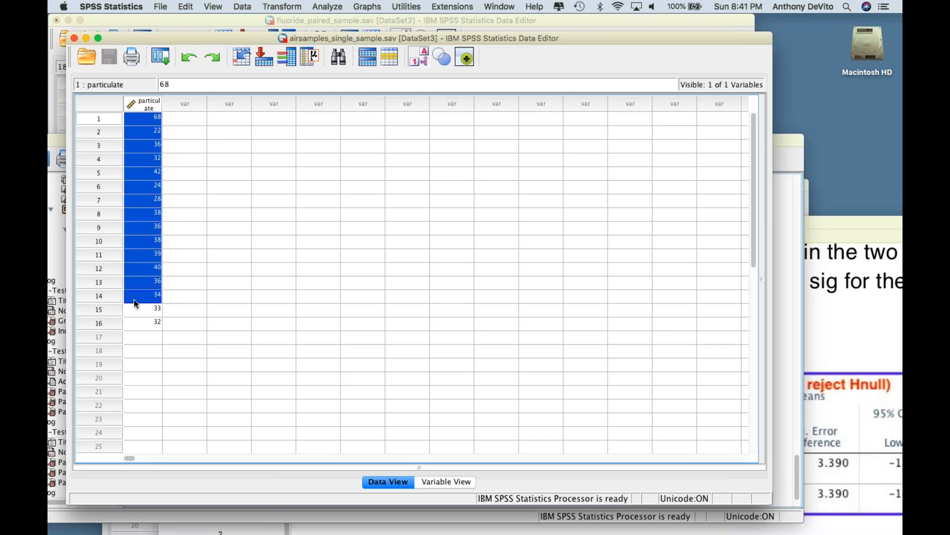
click(259, 287)
- Run a One-Sample T Test on the Particulate matter variable with a test value of 40
click(319, 6)
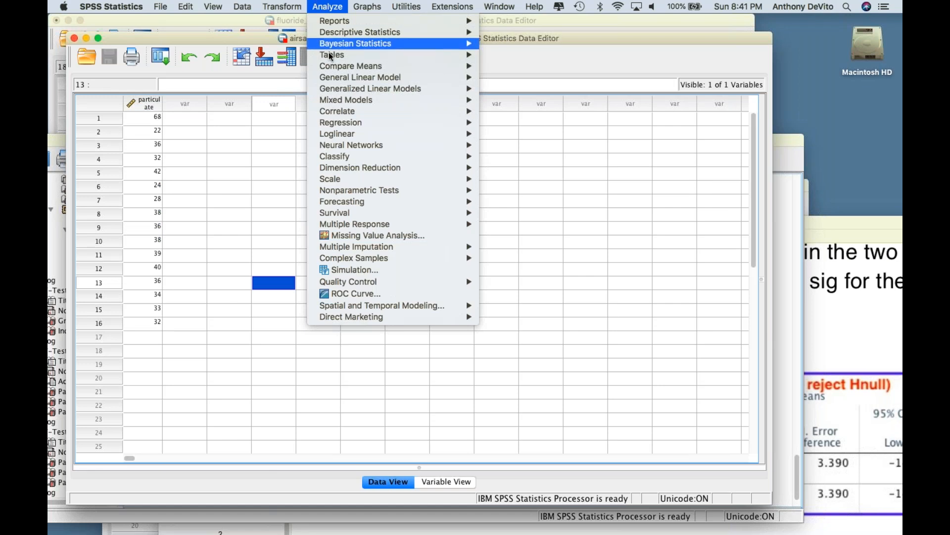
mouse_move(332, 57)
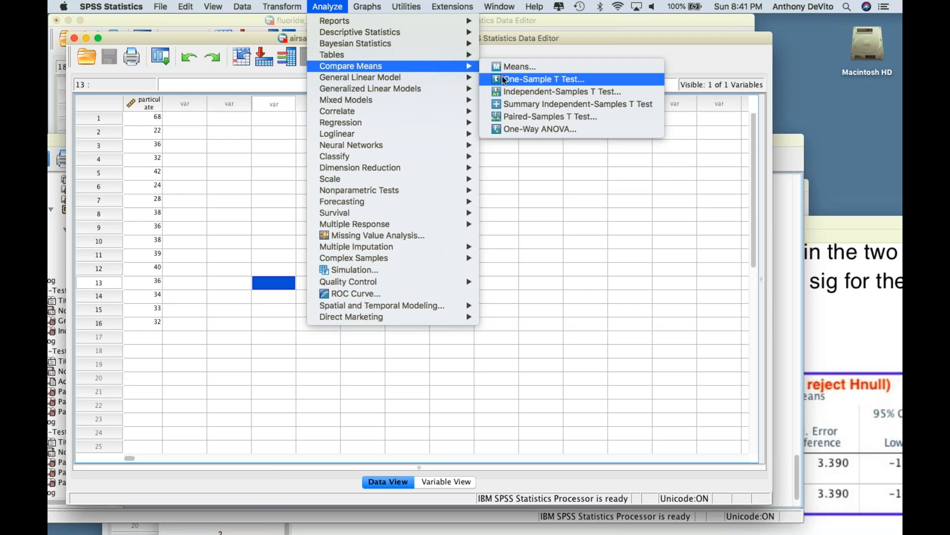
click(504, 81)
drag(439, 36, 336, 75)
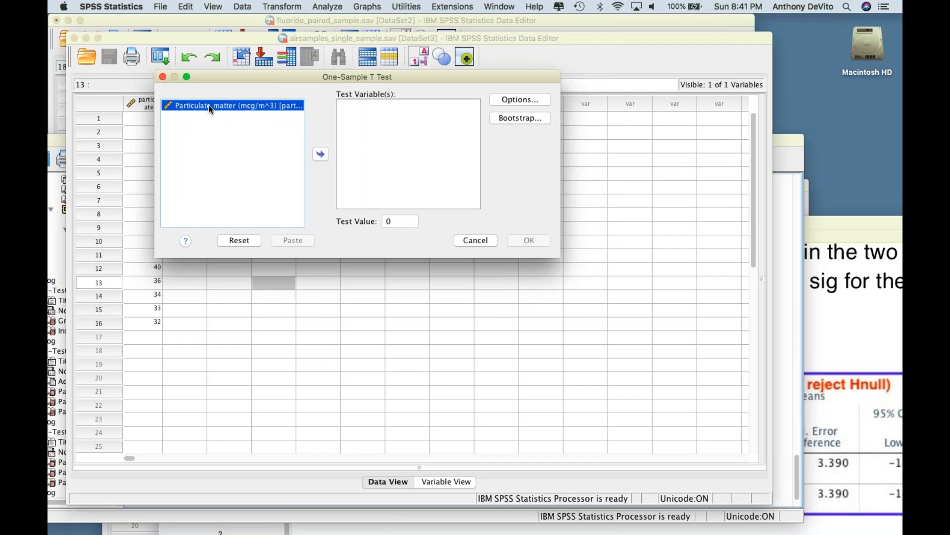
click(320, 154)
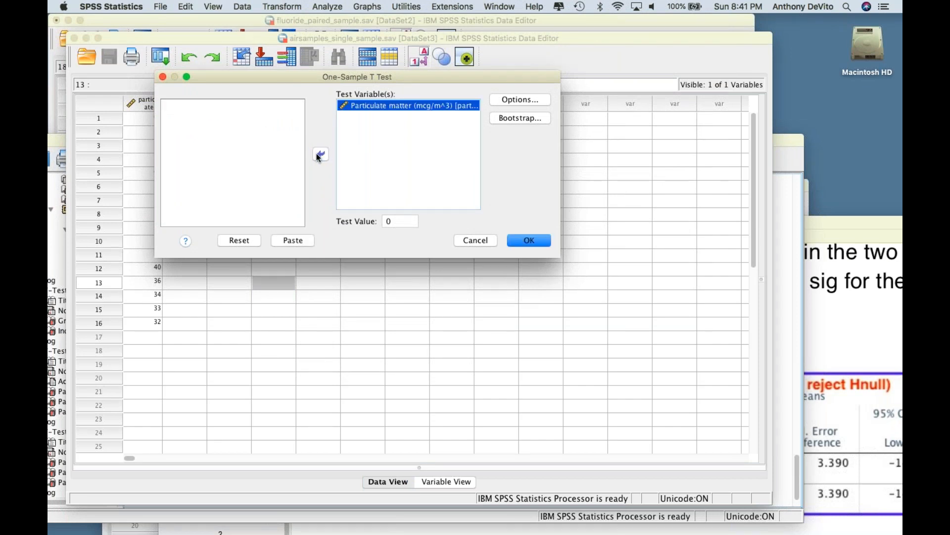
click(401, 221)
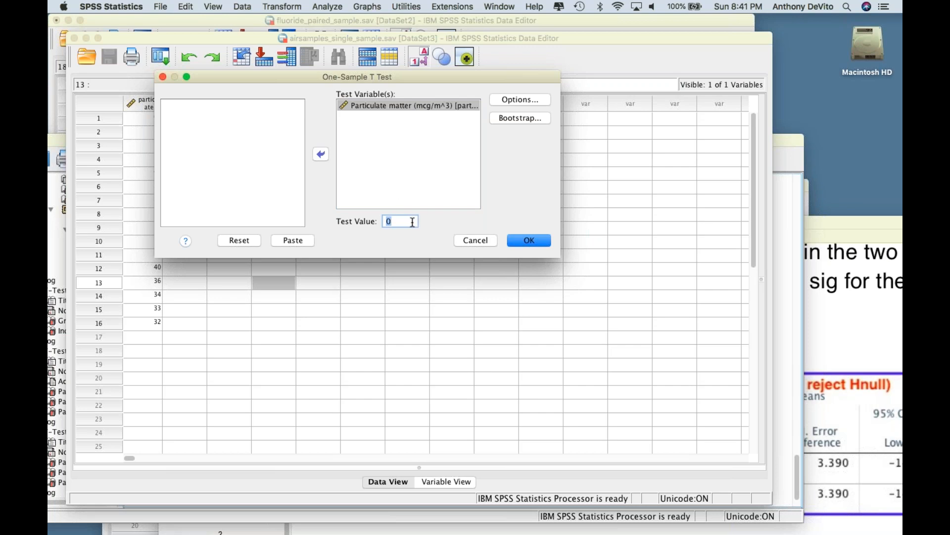
text(40)
drag(322, 76, 389, 72)
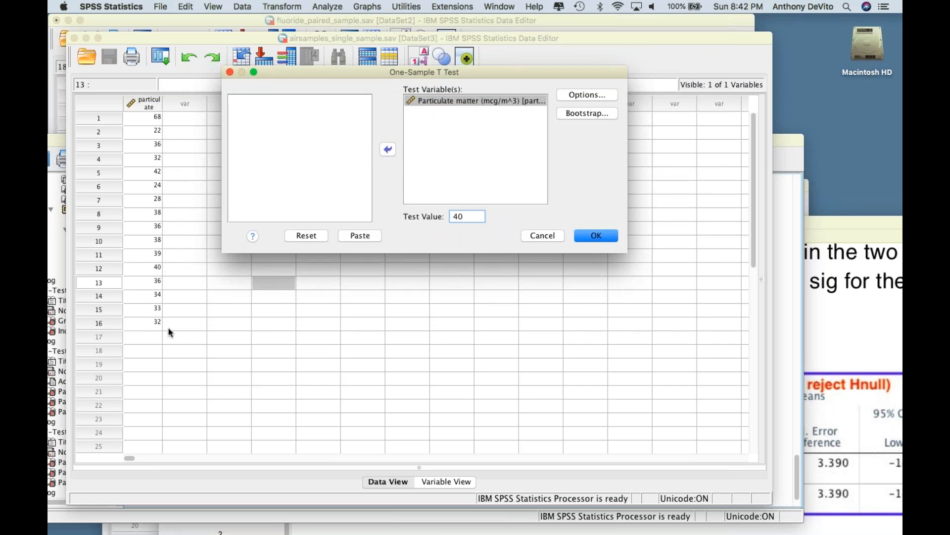
click(587, 236)
- Move the Output1 viewer higher on the screen, bring it back in front of the data, and shorten its window
drag(514, 140, 482, 4)
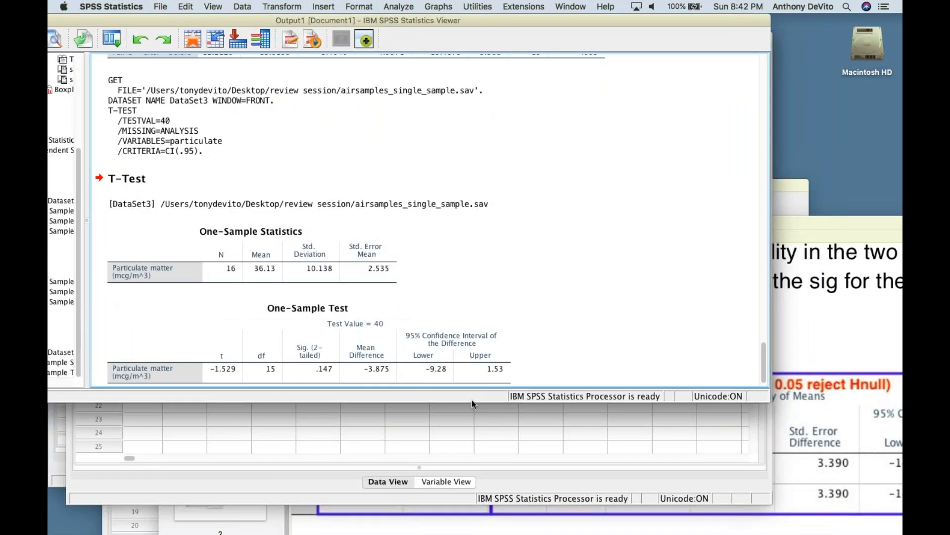
drag(495, 407, 463, 325)
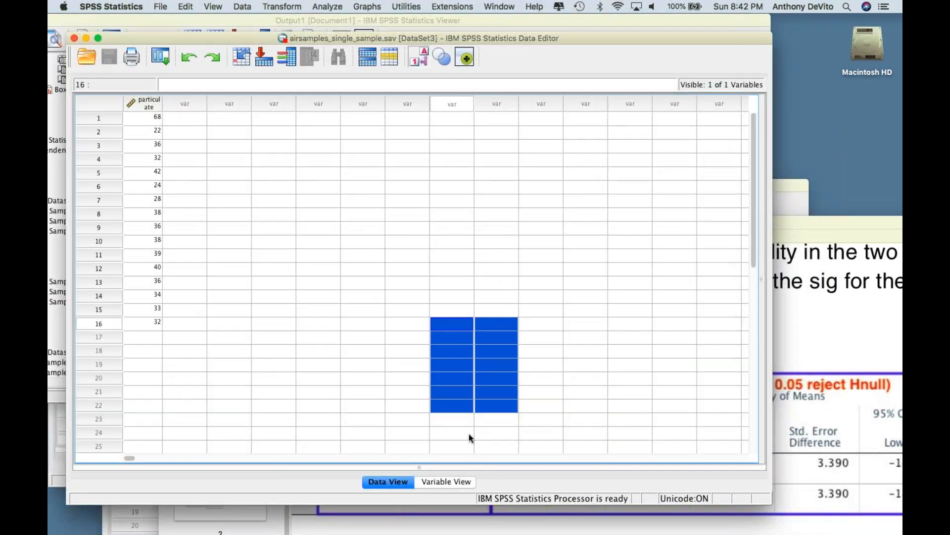
click(510, 7)
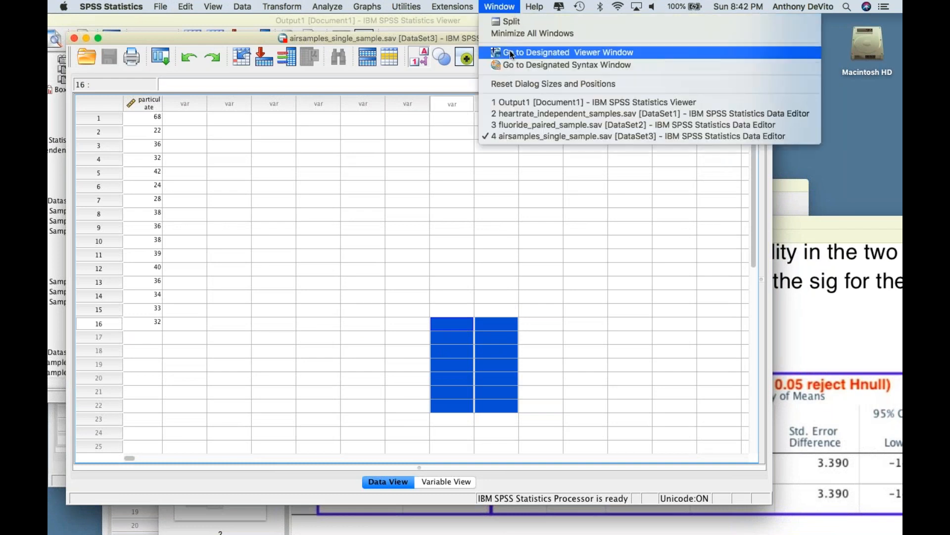
click(525, 103)
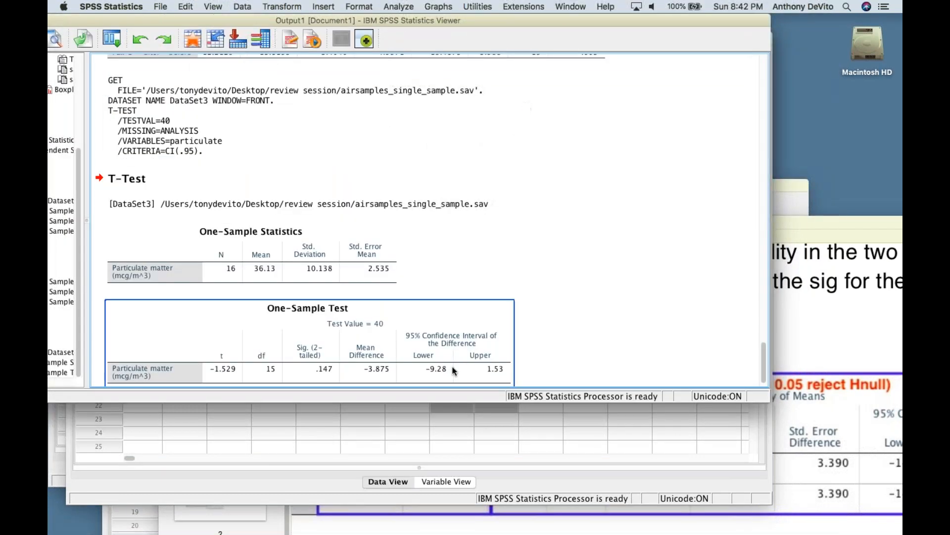
drag(440, 405, 440, 333)
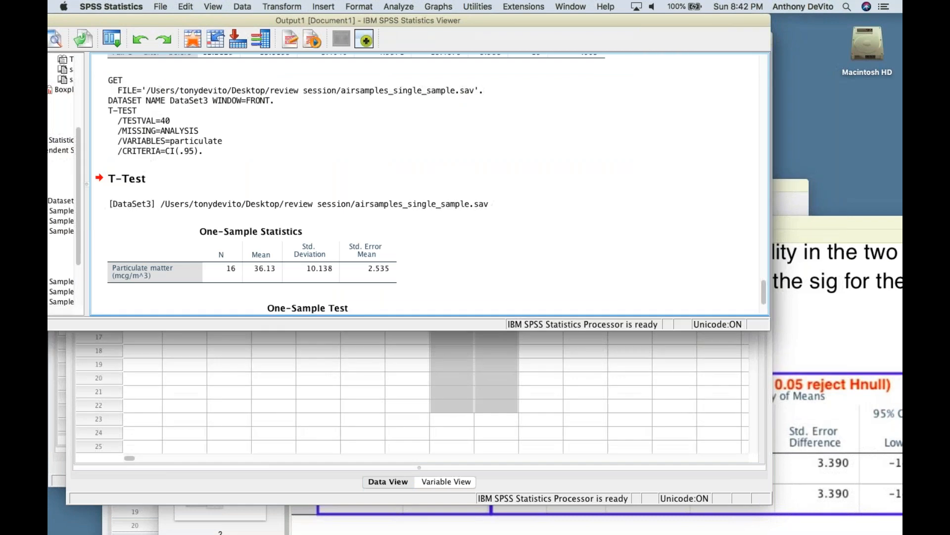
- Examine the significance value in the One-Sample Test table and the descriptives in the One-Sample Statistics table
scroll(438, 236, down, 4)
click(438, 236)
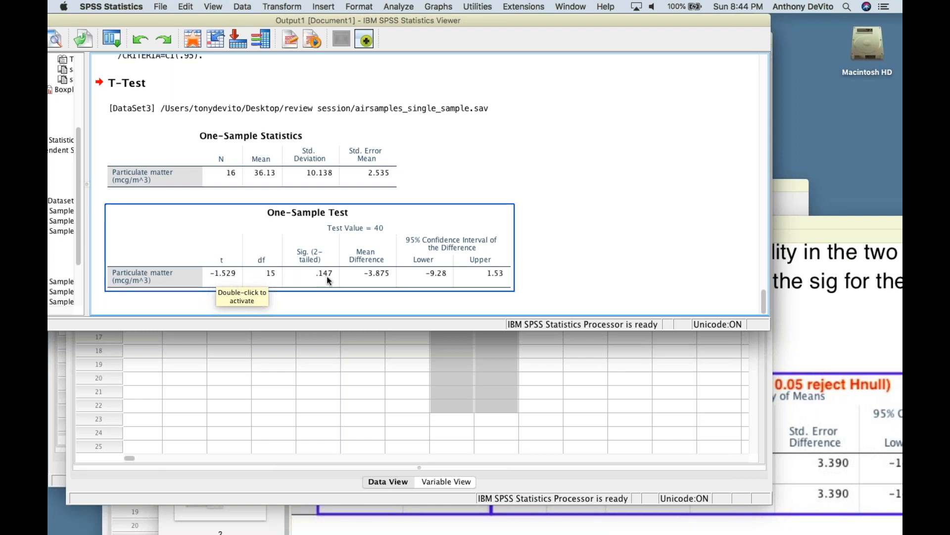
scroll(326, 281, up, 8)
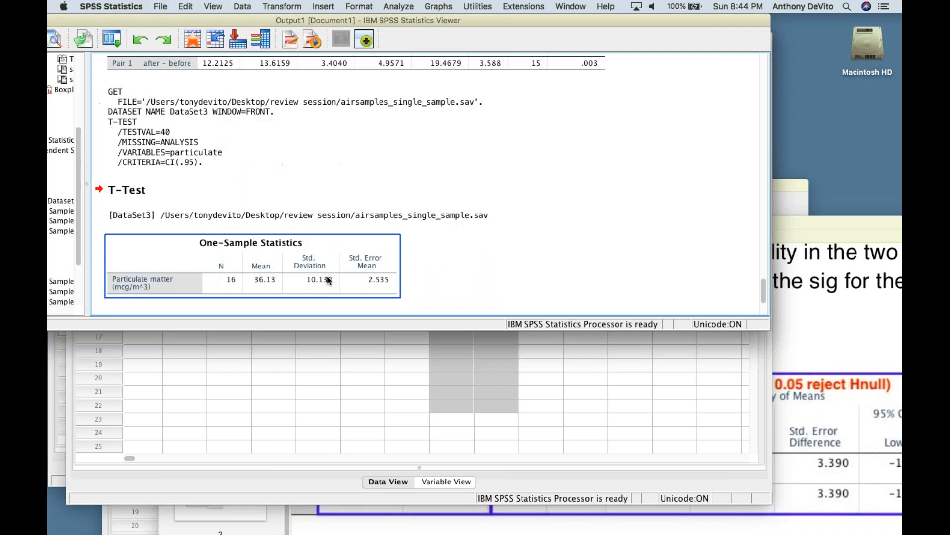
scroll(327, 280, down, 4)
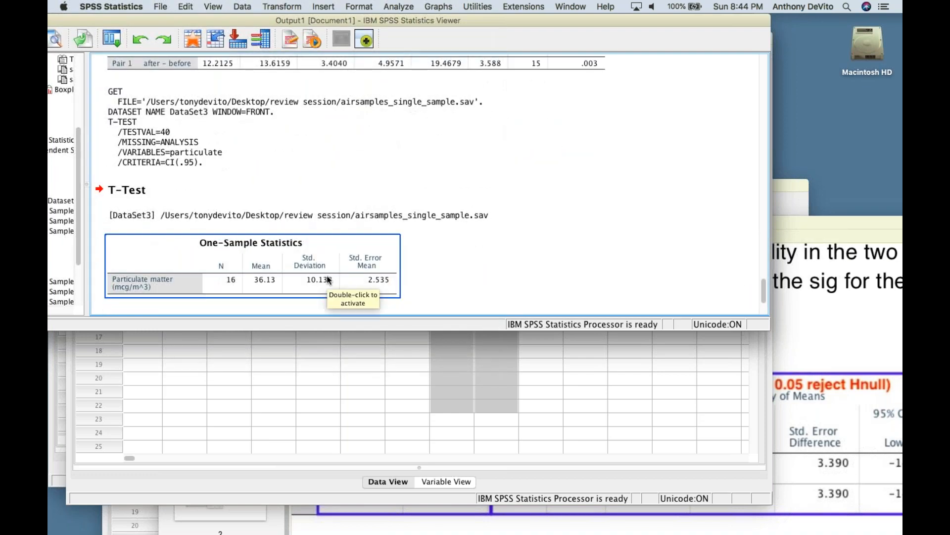
click(398, 7)
mouse_move(405, 65)
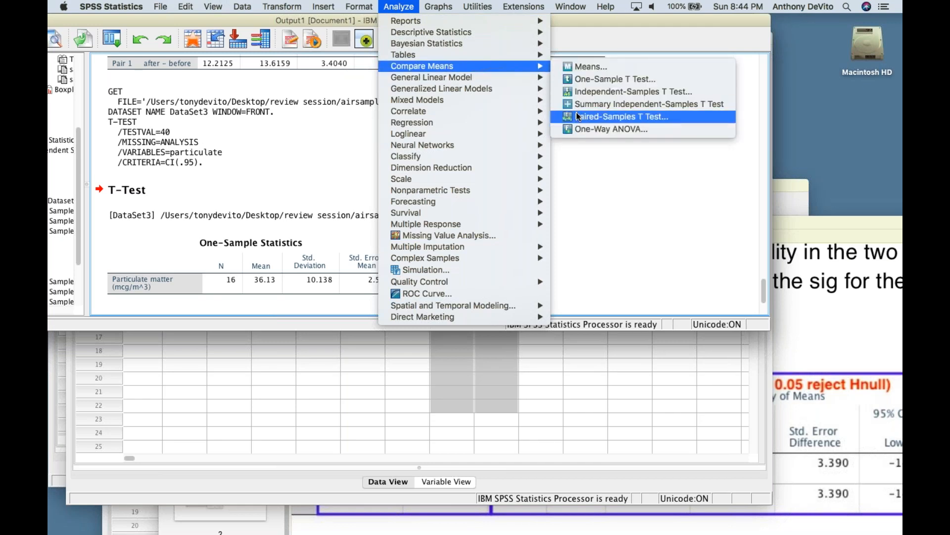
click(576, 115)
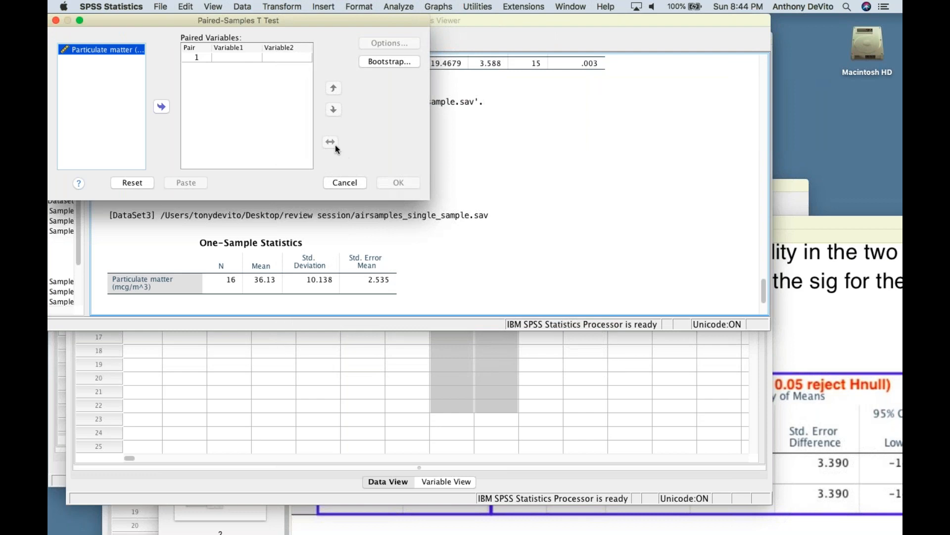
click(56, 21)
- Rerun the One-Sample T Test on Particulate matter with a test value of 50 and inspect the resulting One-Sample Test table
click(401, 6)
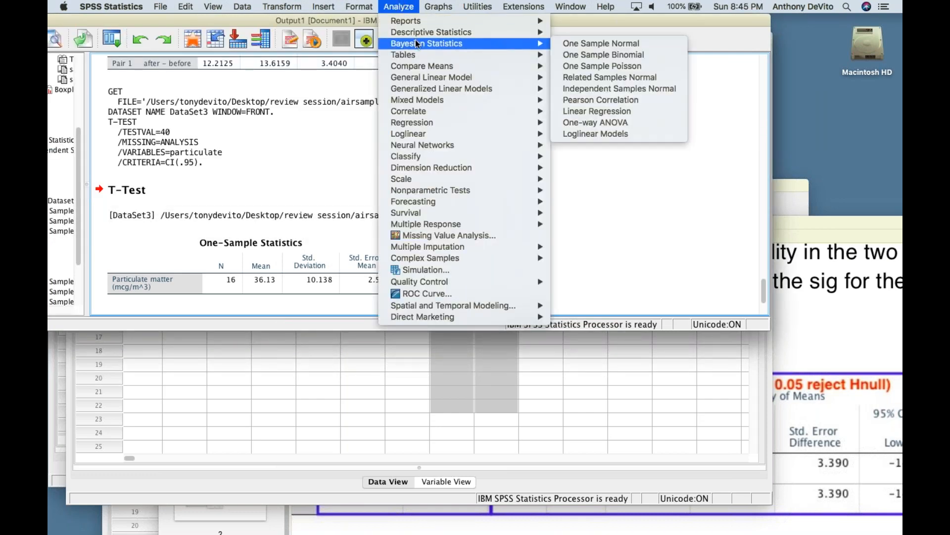
mouse_move(415, 65)
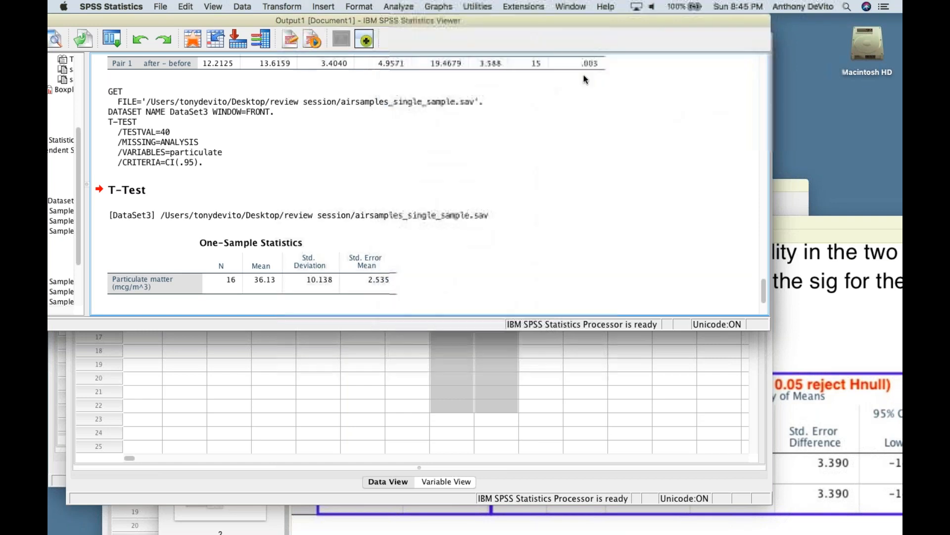
click(584, 77)
click(474, 216)
drag(449, 213, 437, 217)
text(0)
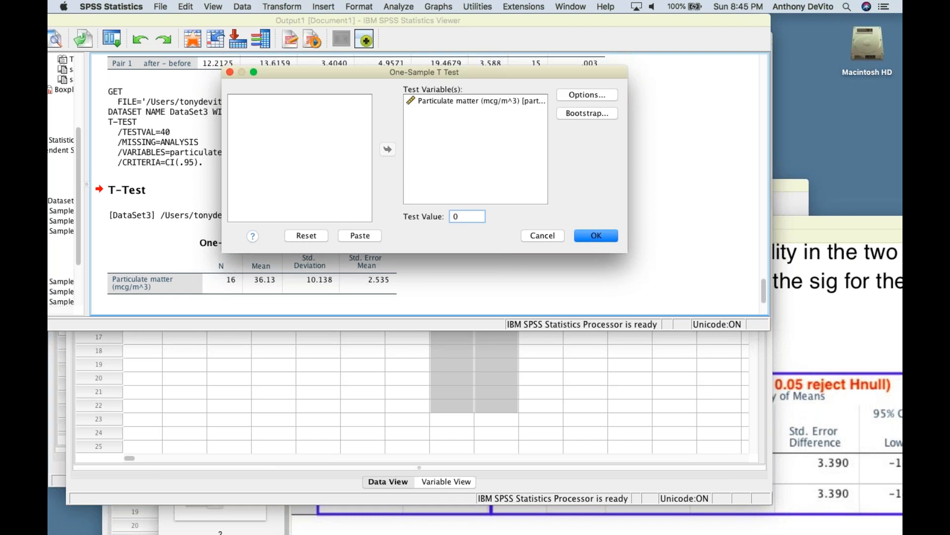
text(0)
double_click(455, 216)
text(0)
drag(466, 216, 447, 218)
text(0)
click(585, 234)
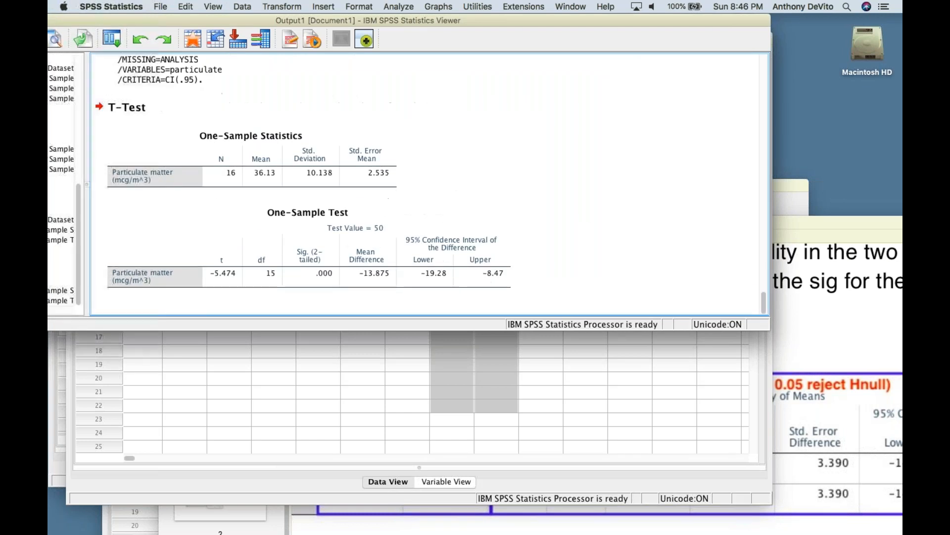
click(265, 288)
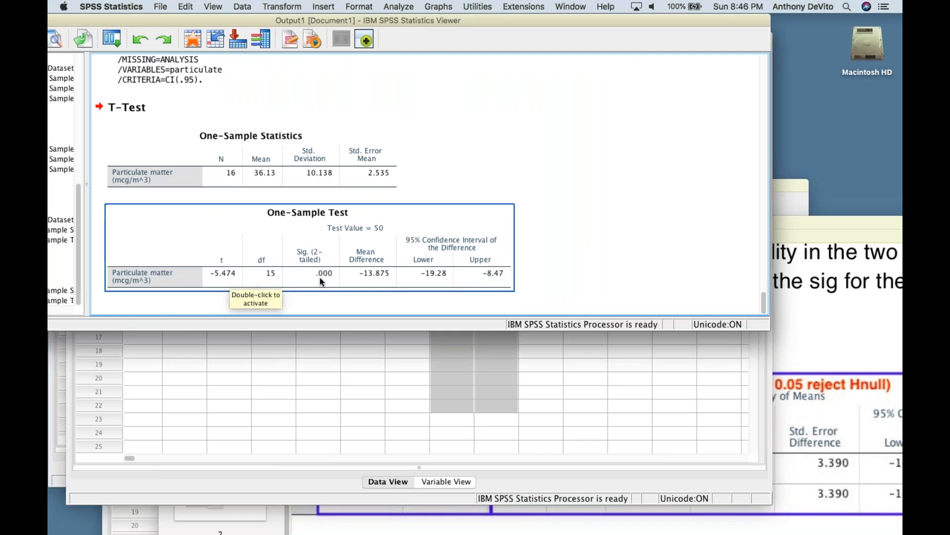
- Review the one-sample tables, and minimize the particulate data window, the Output1 viewer and the fluoride_paired_sample.sav data window
click(227, 173)
click(228, 236)
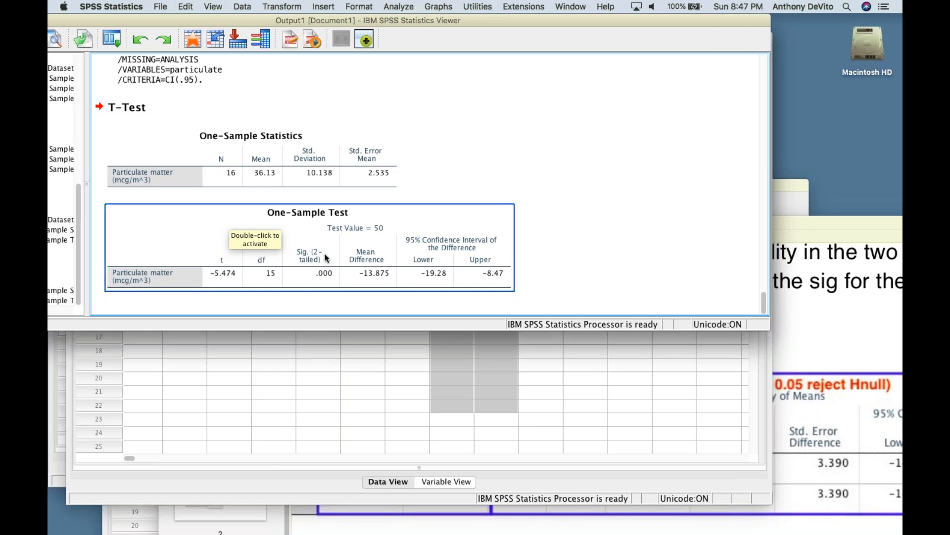
click(353, 395)
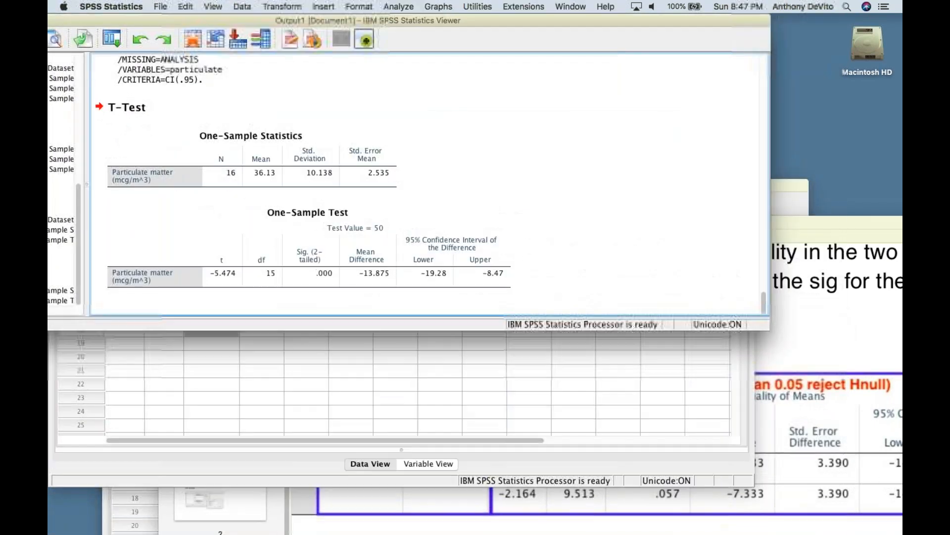
drag(88, 19, 151, 28)
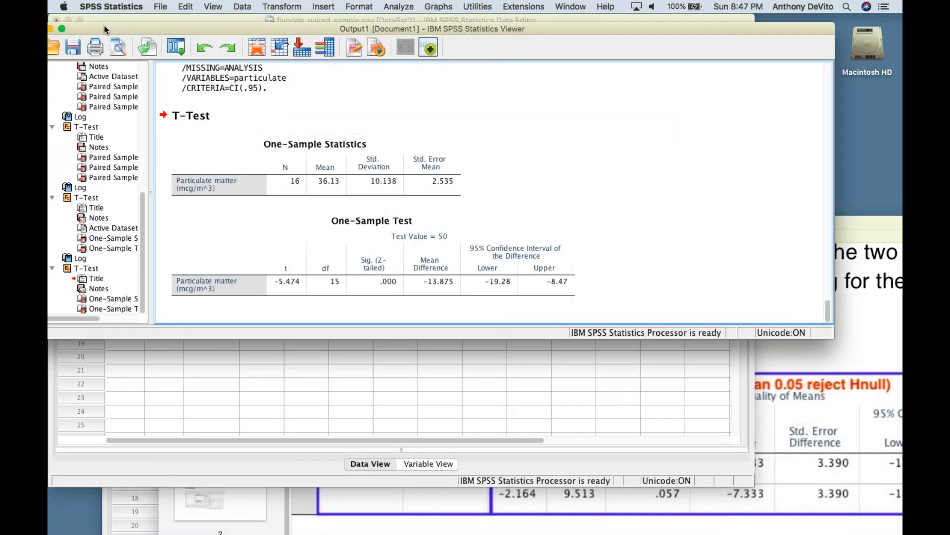
drag(93, 29, 130, 28)
click(89, 28)
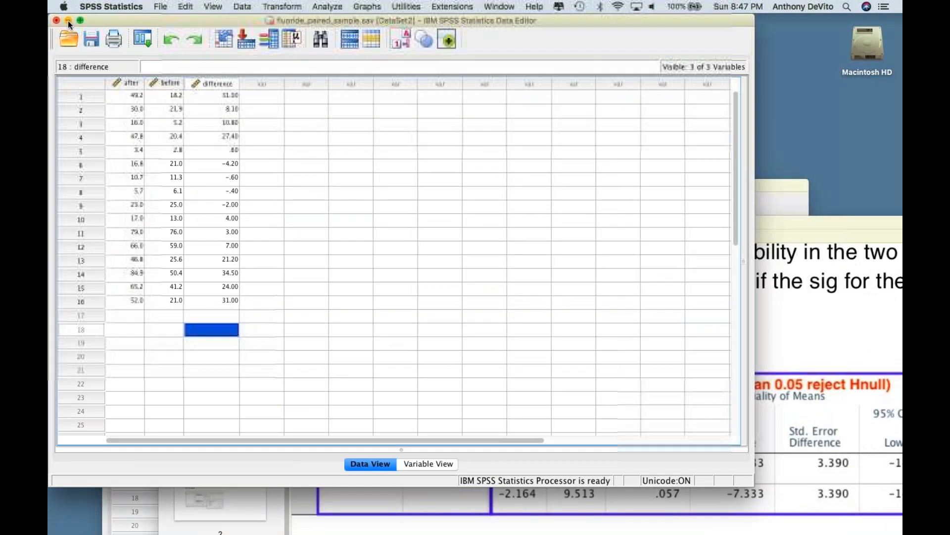
click(68, 19)
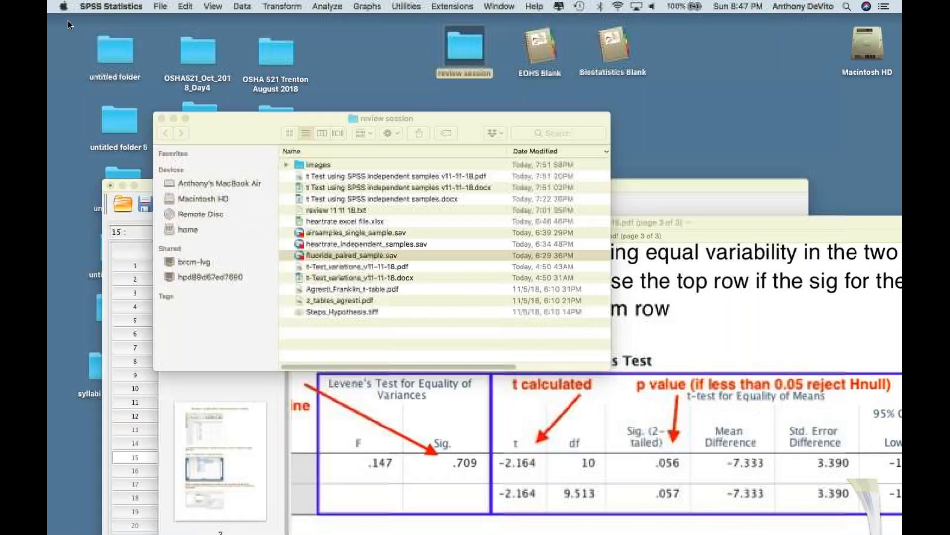
- Move the review session folder window higher on the desktop and open heartrate excel file.xlsx from it
drag(222, 120, 219, 64)
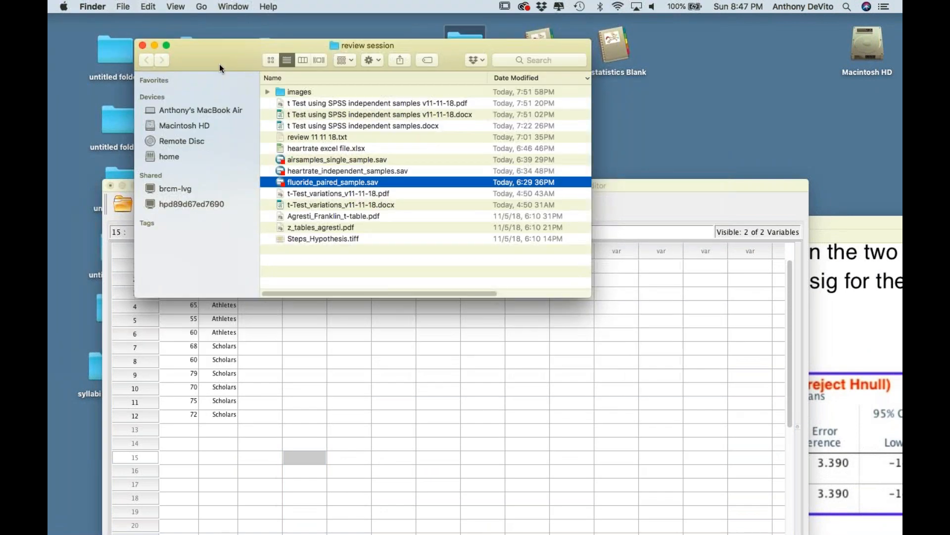
click(314, 150)
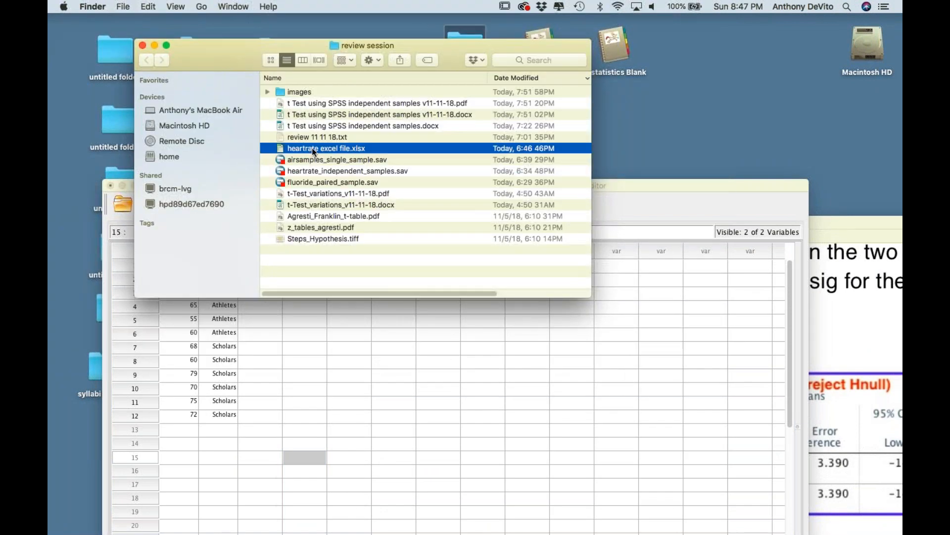
double_click(279, 150)
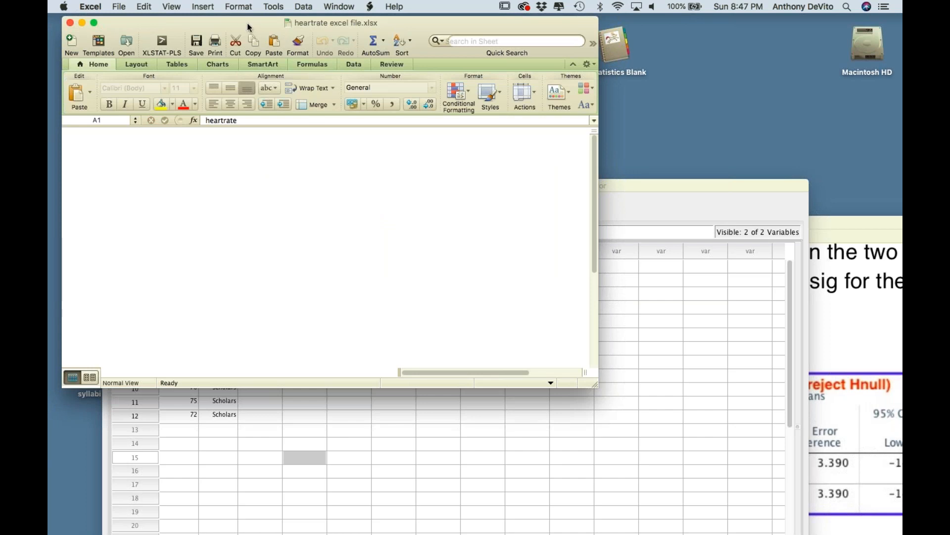
- Reposition and enlarge the heartrate workbook window, and set the sheet zoom to 200%
drag(244, 22, 234, 22)
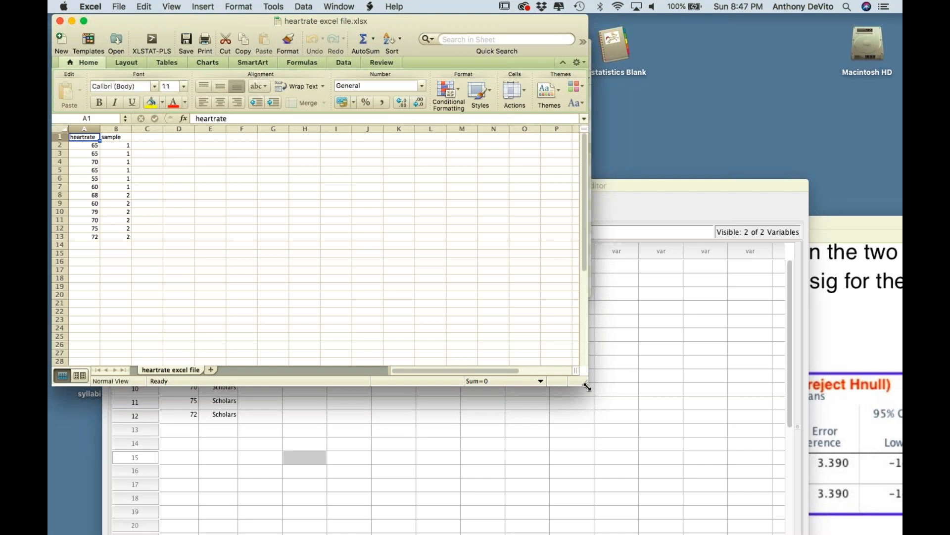
drag(585, 385, 737, 404)
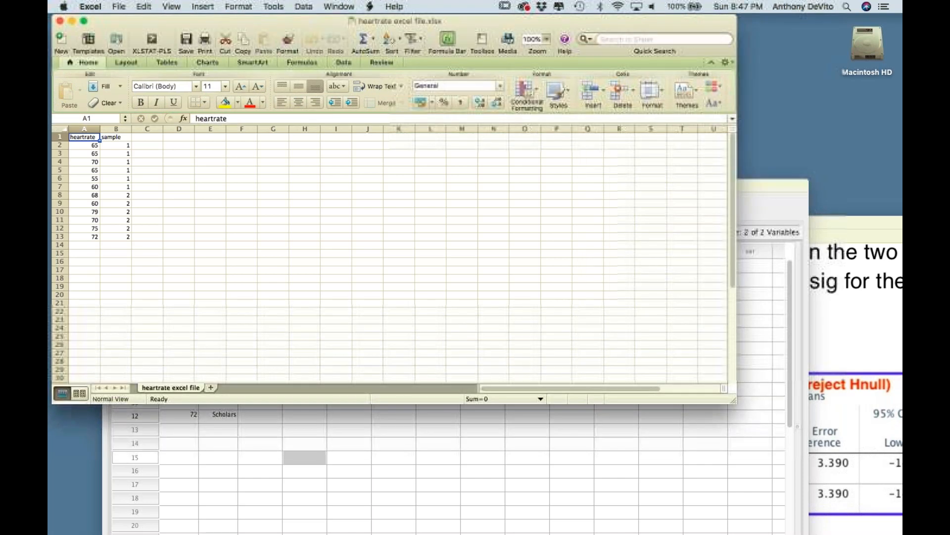
click(547, 39)
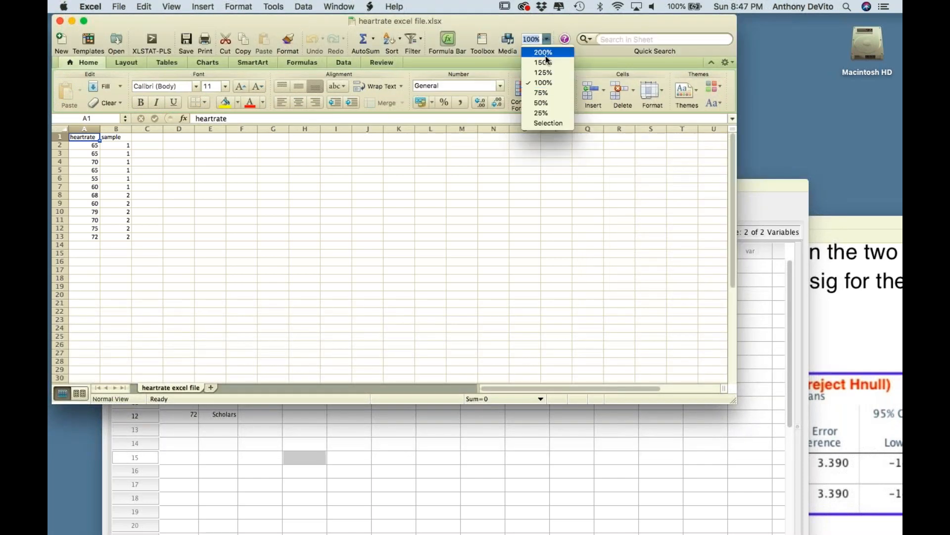
click(545, 54)
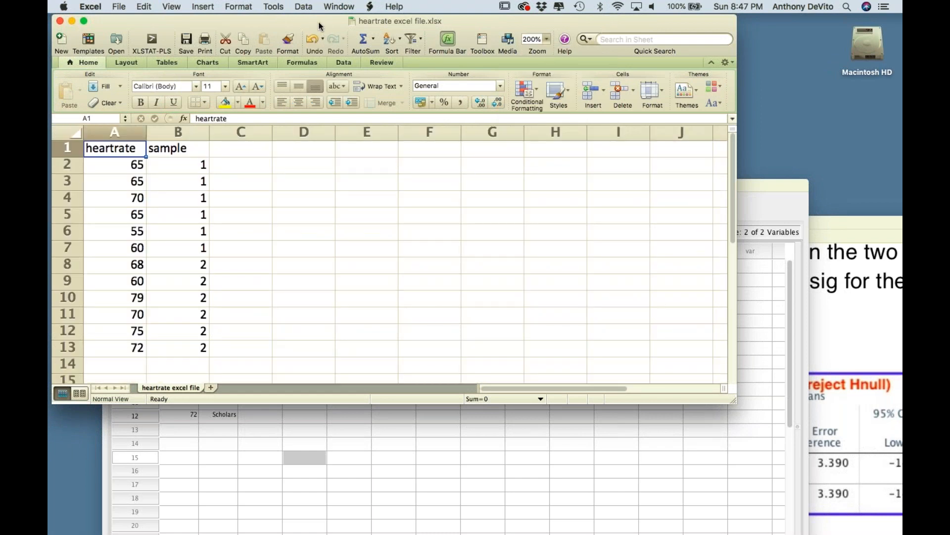
drag(322, 21, 379, 21)
- Examine how the heartrate values and the sample group codes are laid out in columns A and B, rows 2 to 13
click(273, 214)
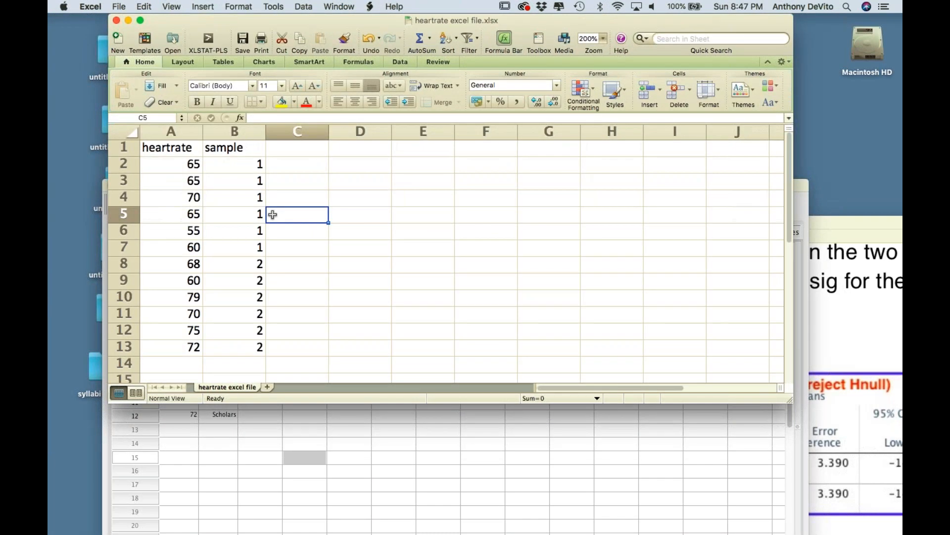
click(248, 178)
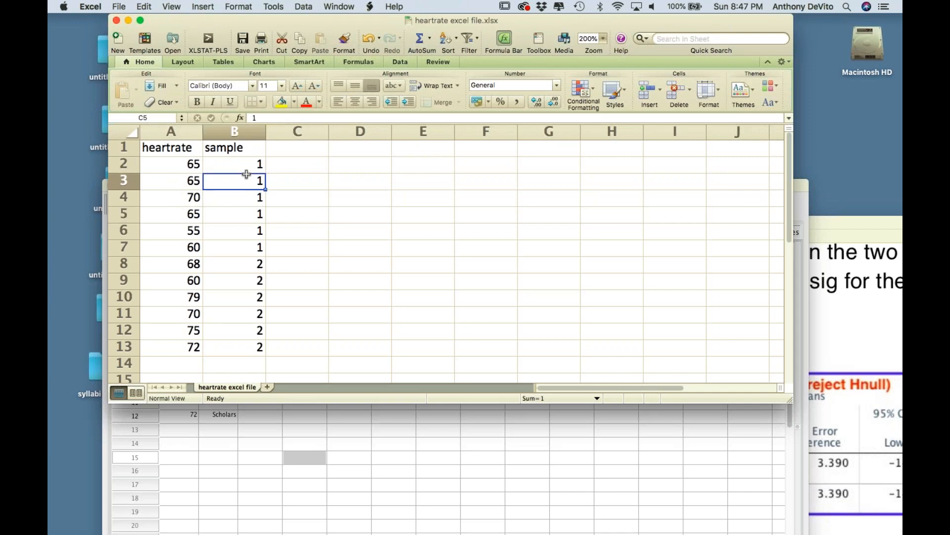
drag(246, 161, 255, 345)
drag(170, 161, 184, 338)
click(363, 300)
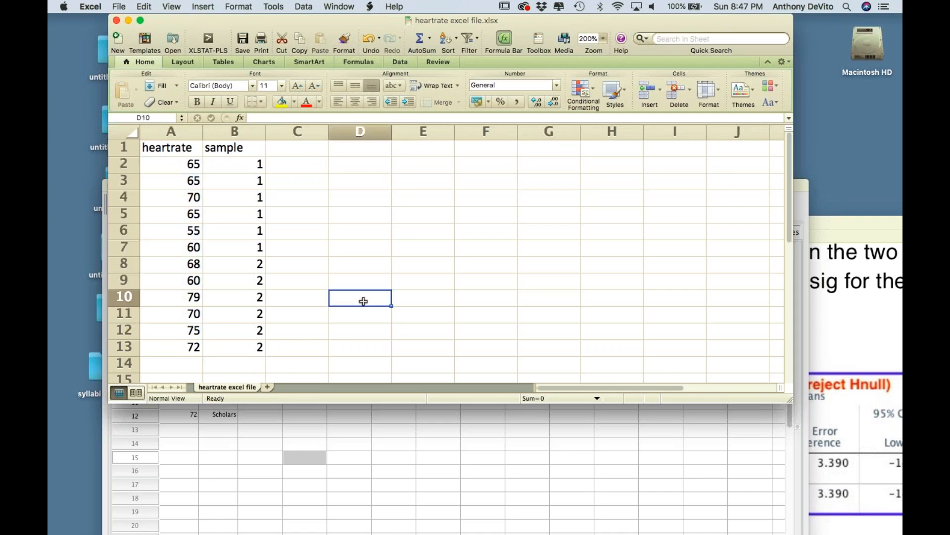
drag(176, 159, 179, 347)
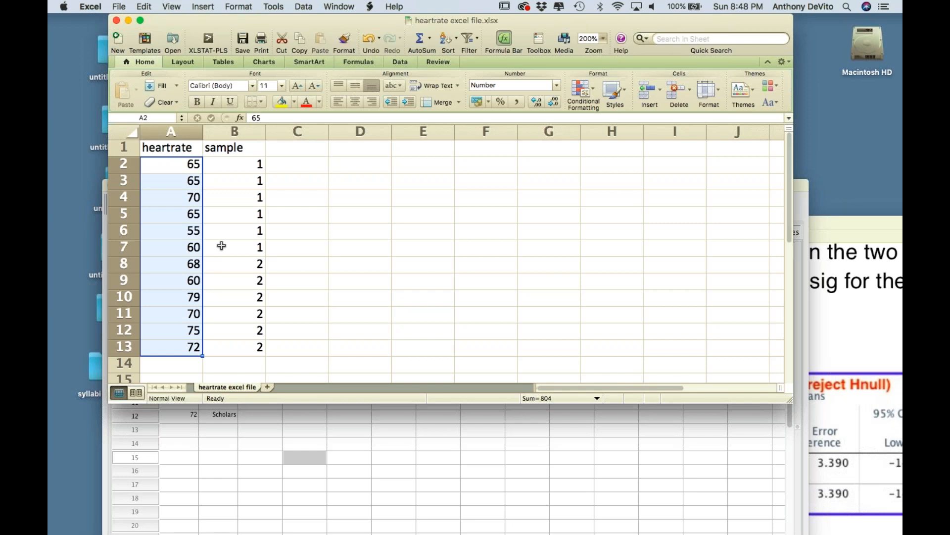
drag(219, 19, 180, 19)
drag(204, 162, 202, 333)
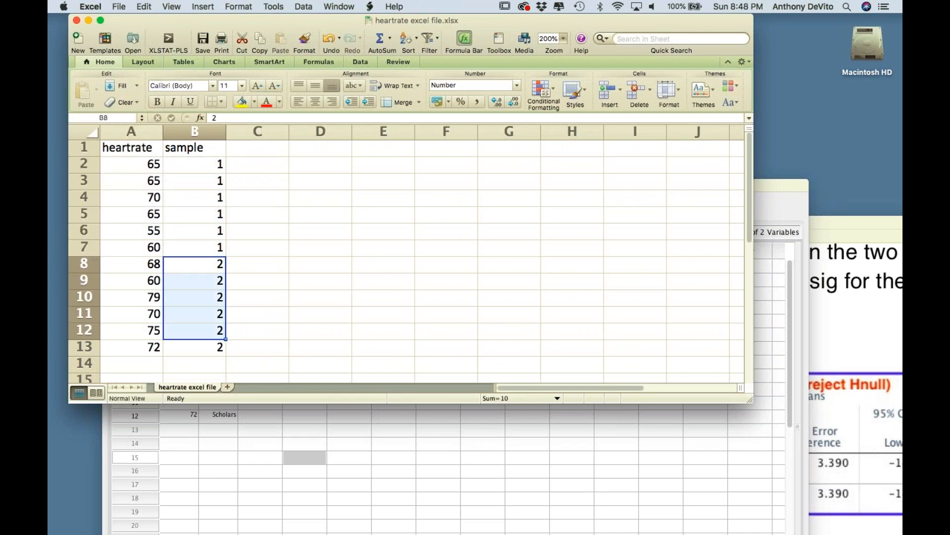
- Save a copy of heartrate excel file.xlsx to the Desktop in Excel Workbook format and close the workbook
click(117, 6)
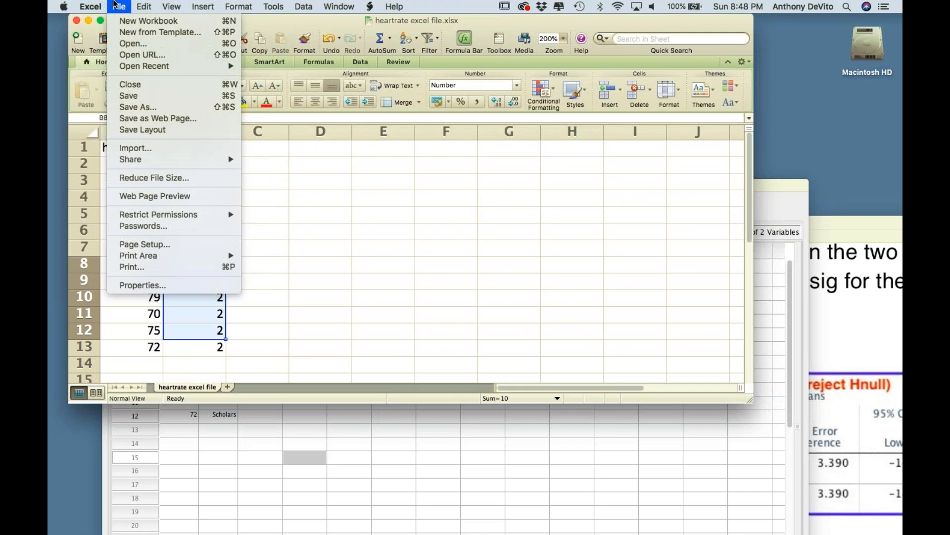
click(140, 106)
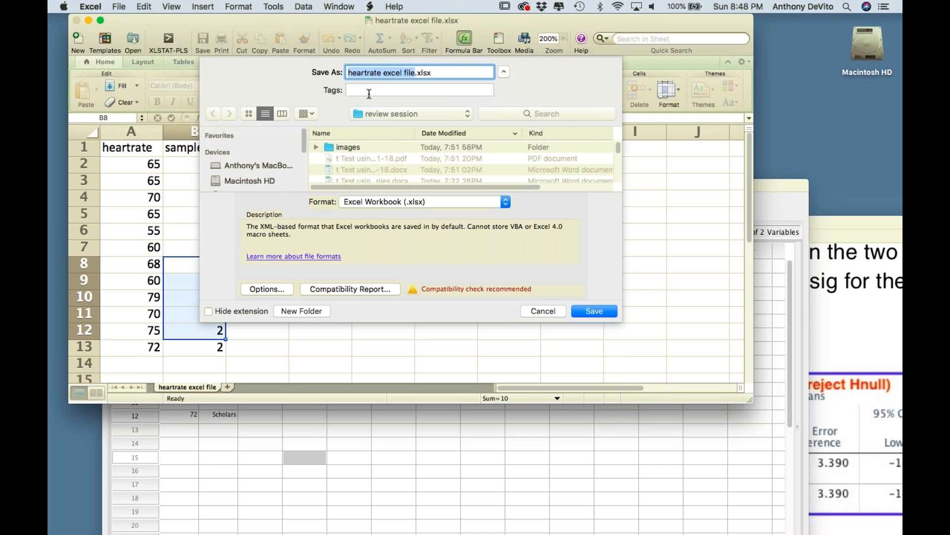
click(392, 113)
click(395, 124)
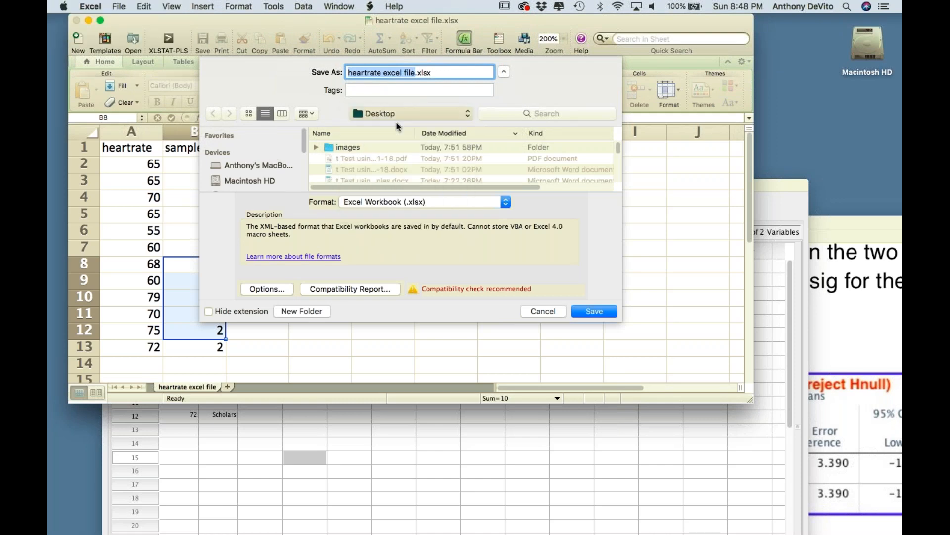
click(594, 311)
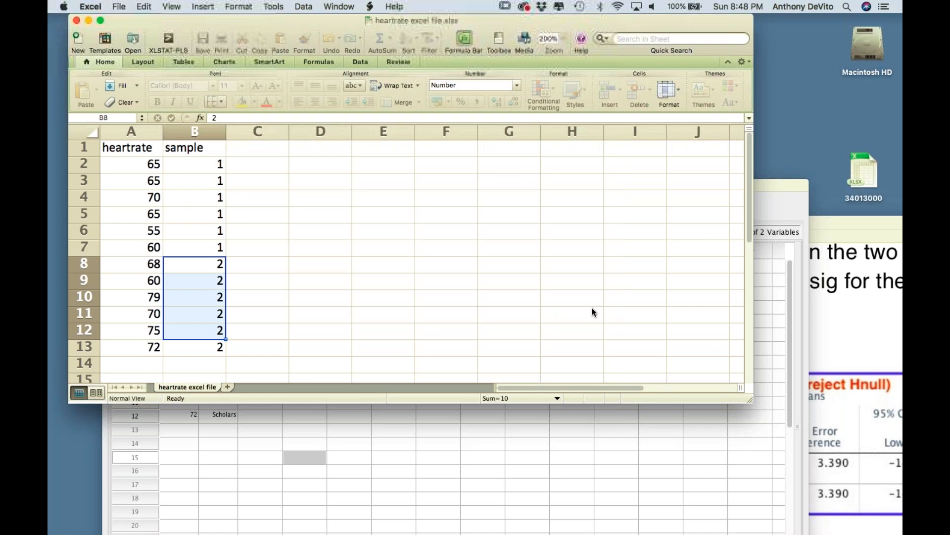
click(76, 21)
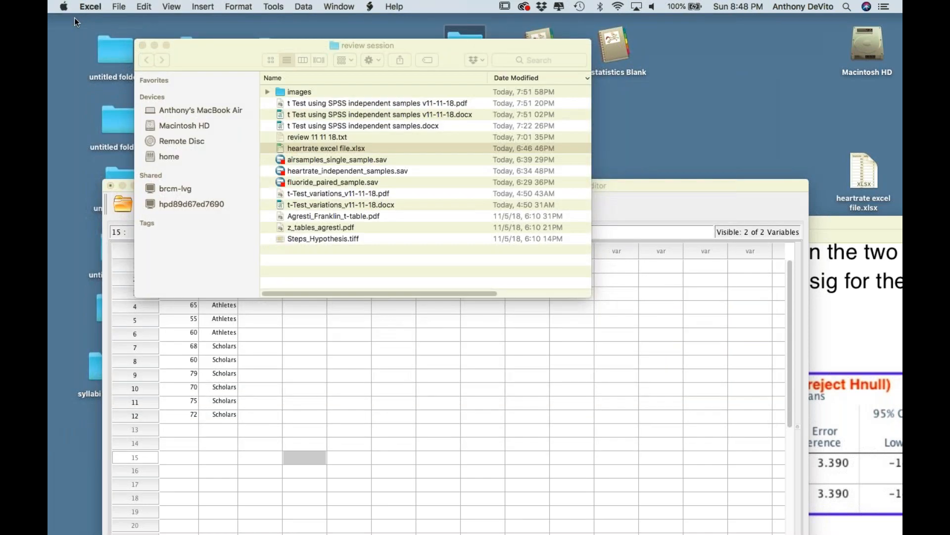
- Switch to the SPSS data editor with heartrate_independent_samples.sav and move its window higher on the screen
click(347, 334)
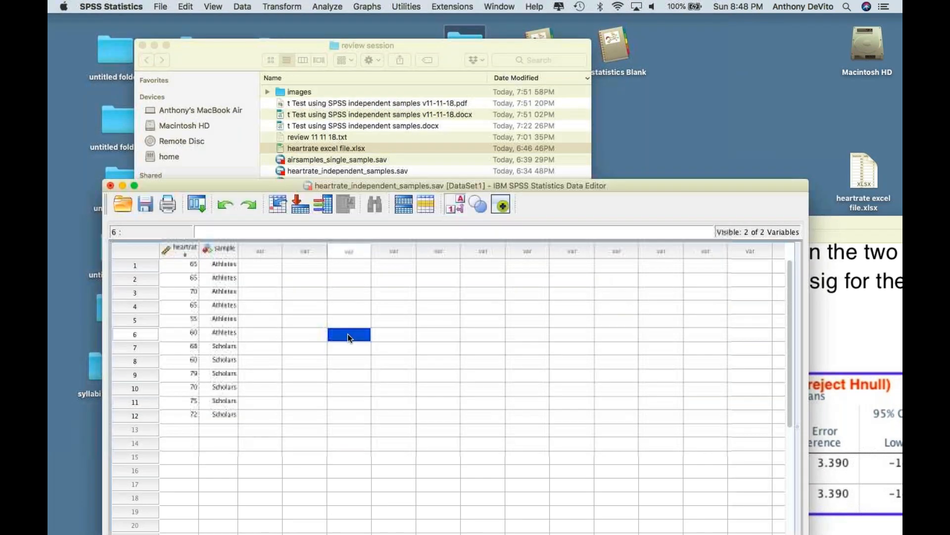
drag(283, 185, 257, 133)
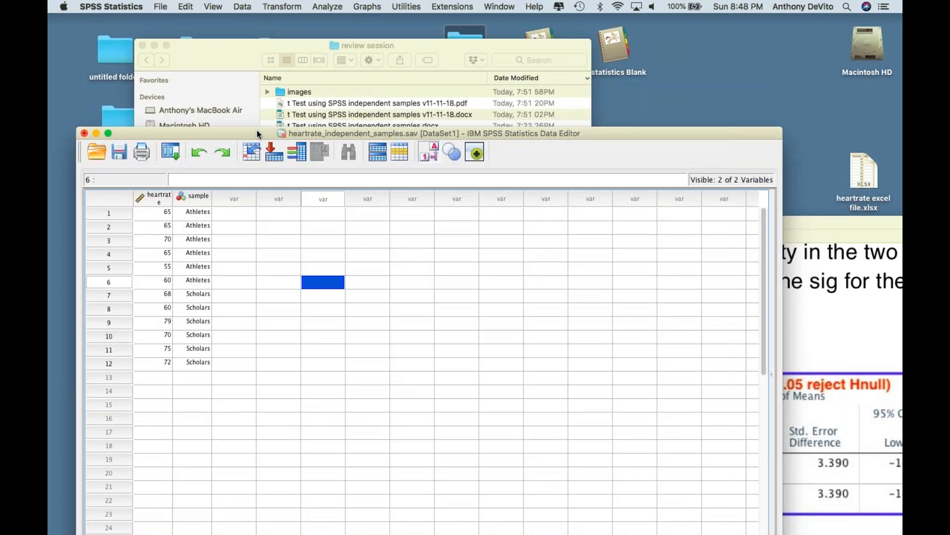
drag(257, 131, 246, 106)
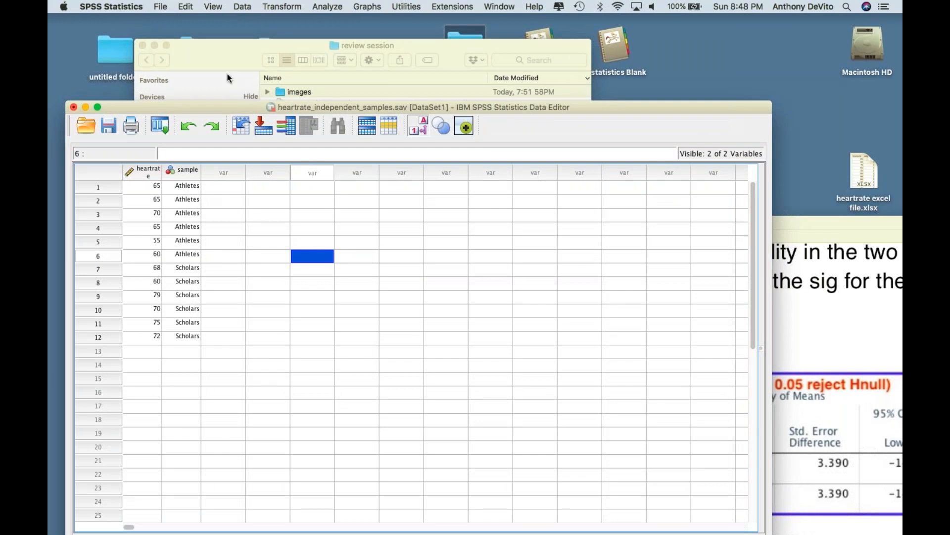
- Start opening a data file, move the Open Data dialog clear of the desktop file, and change the folder to Desktop
click(158, 6)
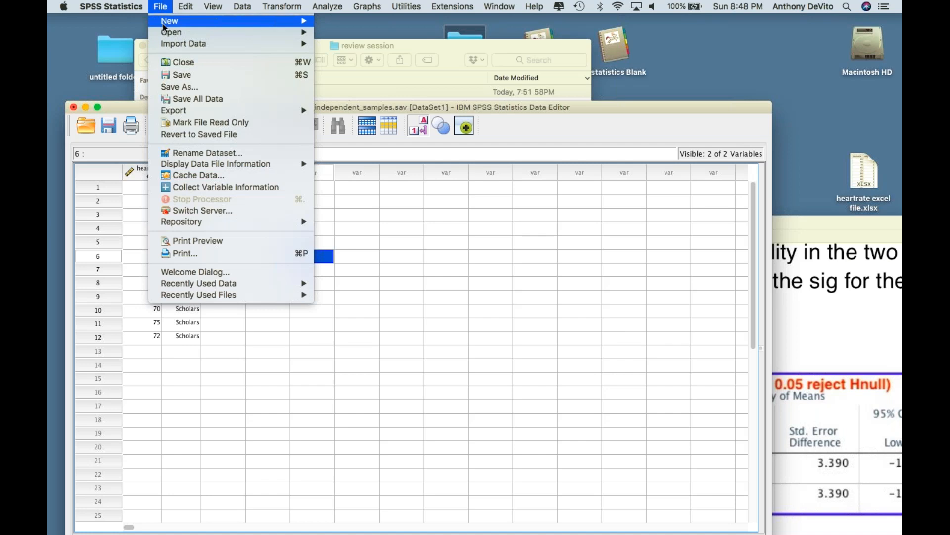
mouse_move(169, 34)
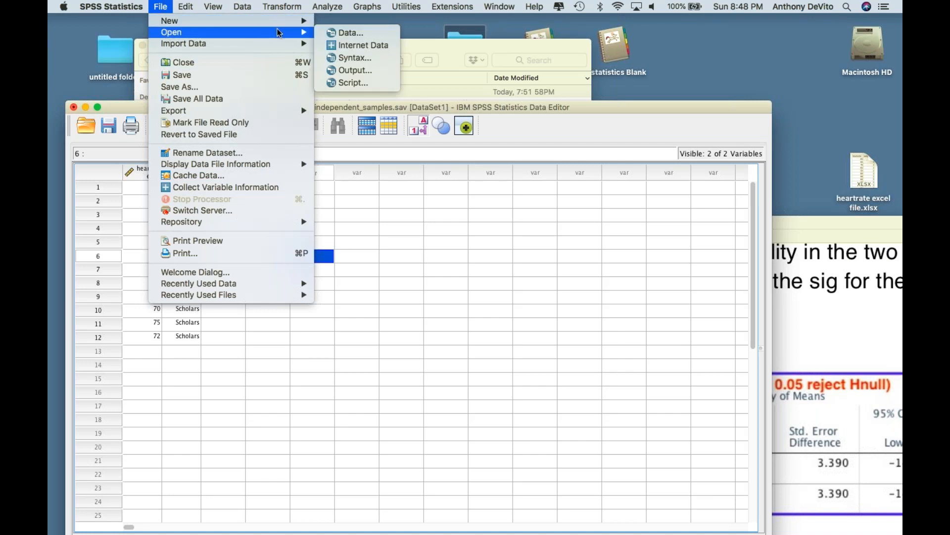
click(334, 34)
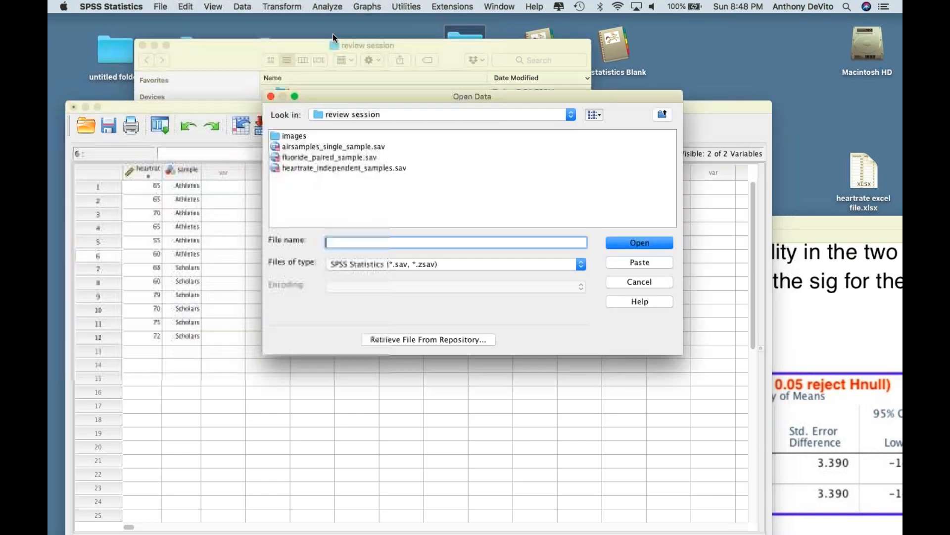
drag(349, 97, 221, 44)
click(255, 62)
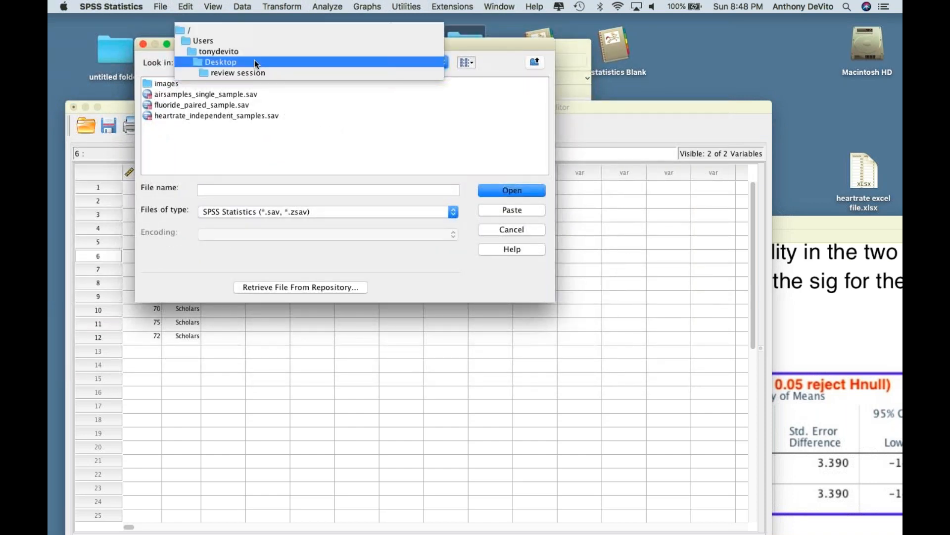
click(254, 61)
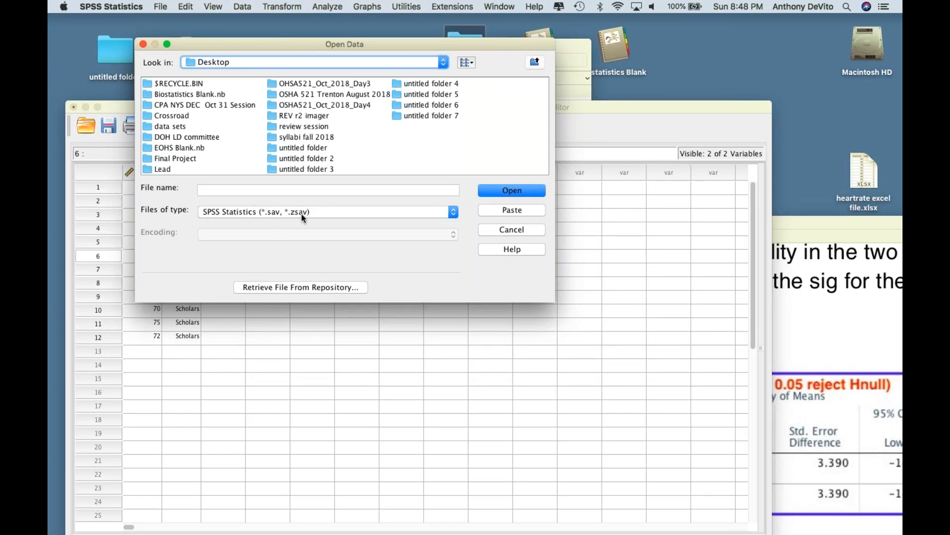
- Restrict the file types listed for opening to Excel (*.xls, *.xlsx, *.xlsm)
click(323, 211)
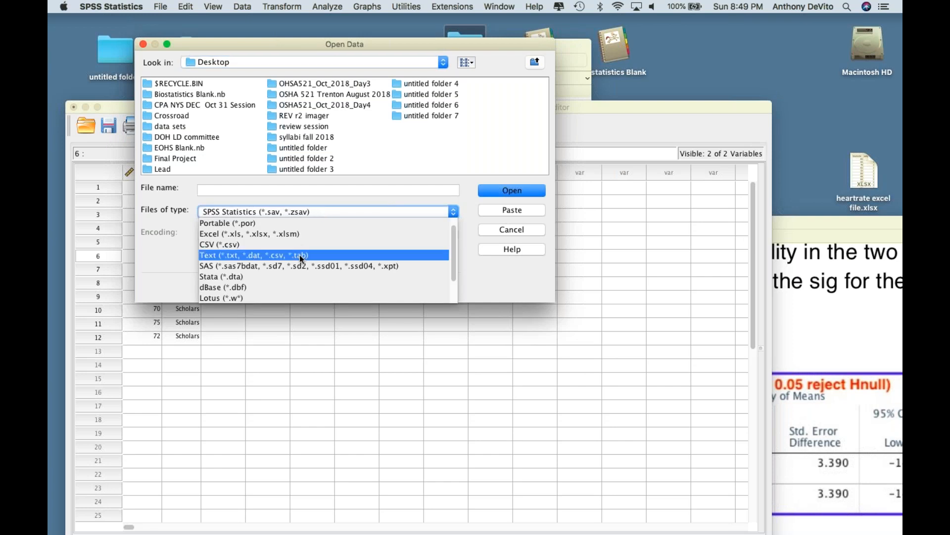
scroll(293, 263, down, 3)
scroll(293, 263, up, 1)
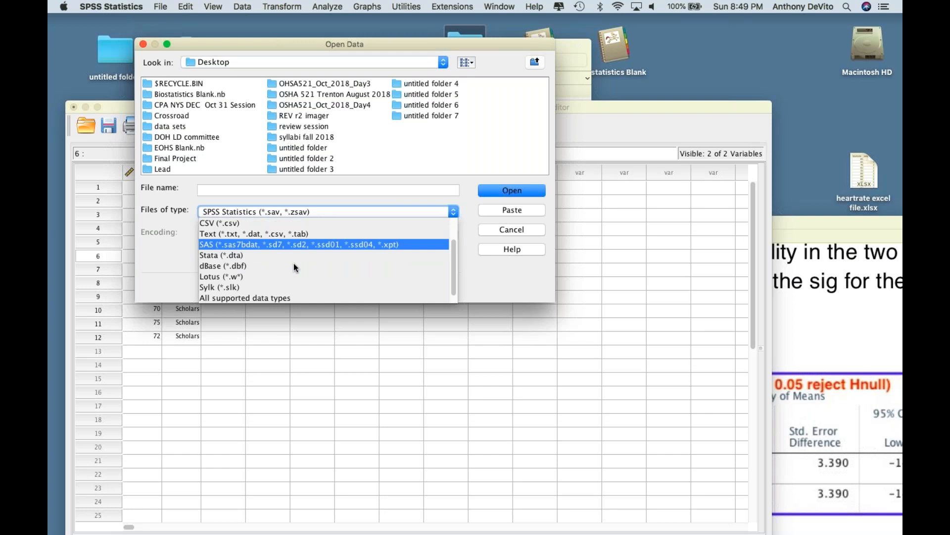
scroll(293, 263, up, 3)
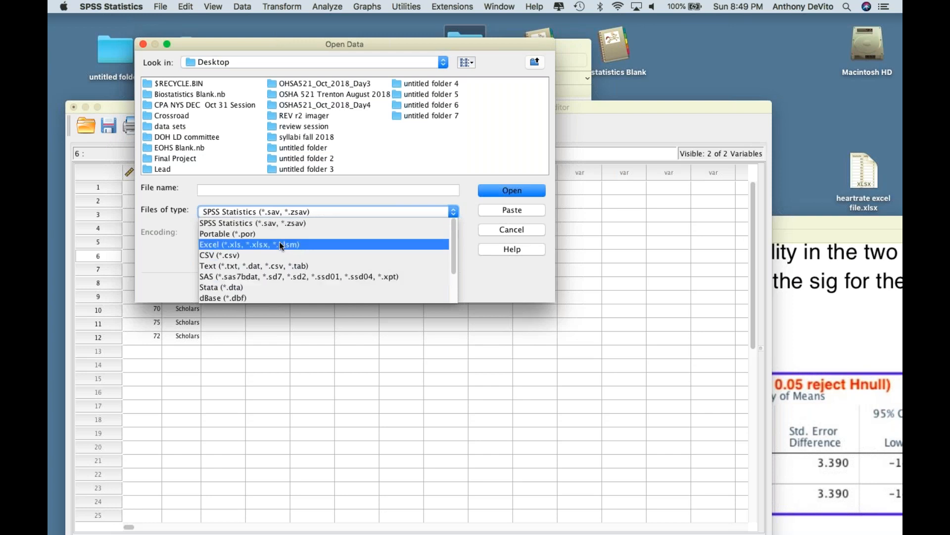
scroll(302, 271, down, 4)
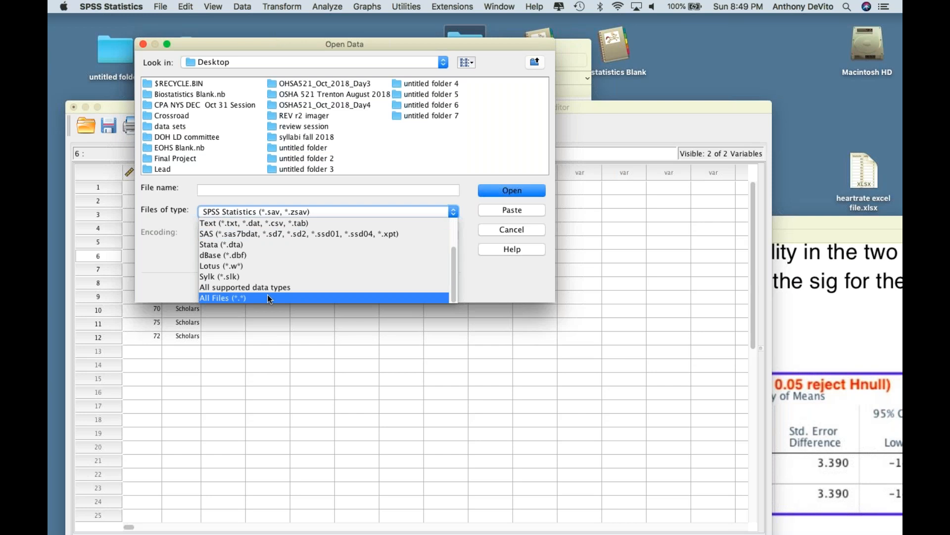
scroll(267, 295, up, 3)
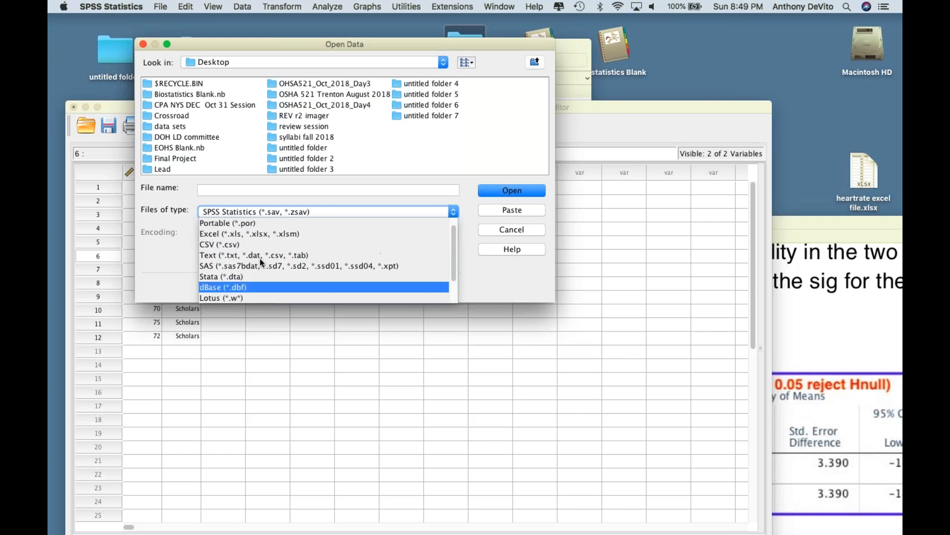
click(255, 233)
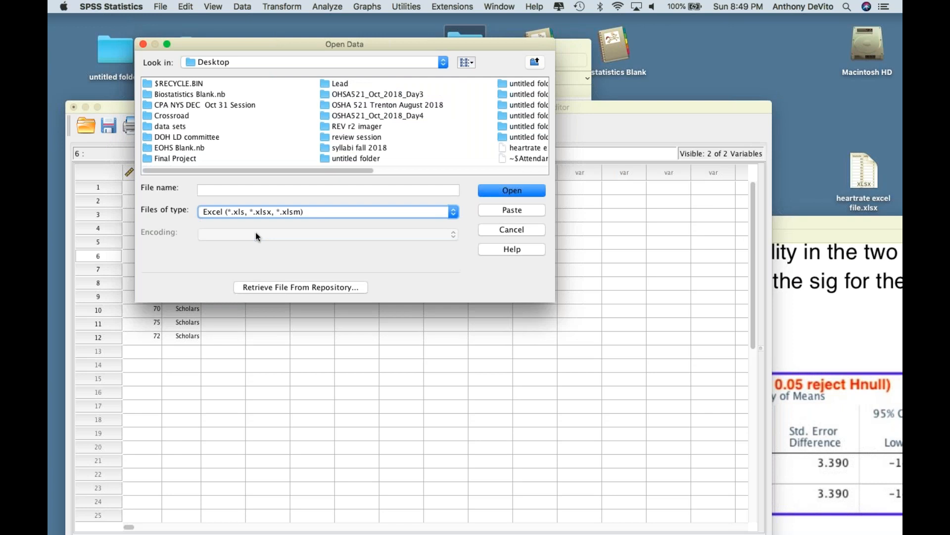
- Choose heartrate excel file.xlsx in the Desktop folder and open it for import
click(414, 171)
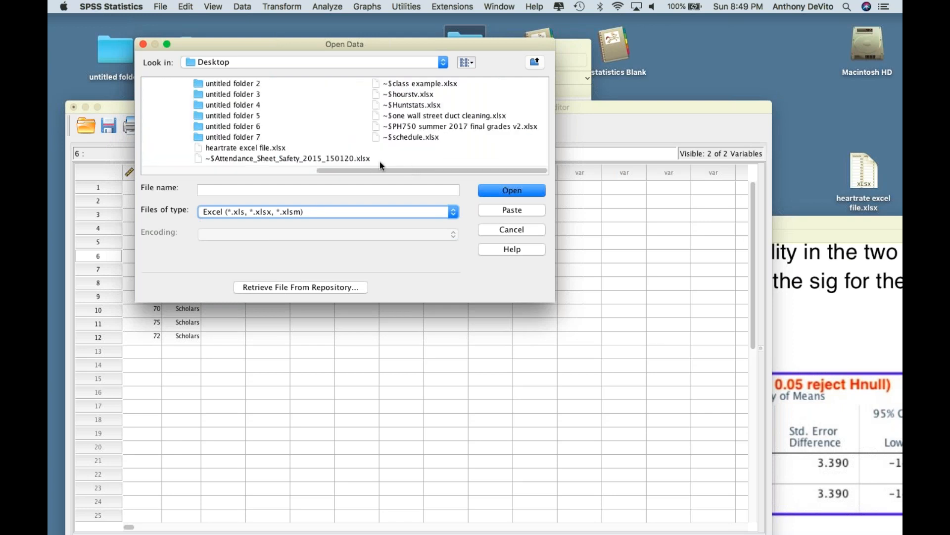
click(269, 149)
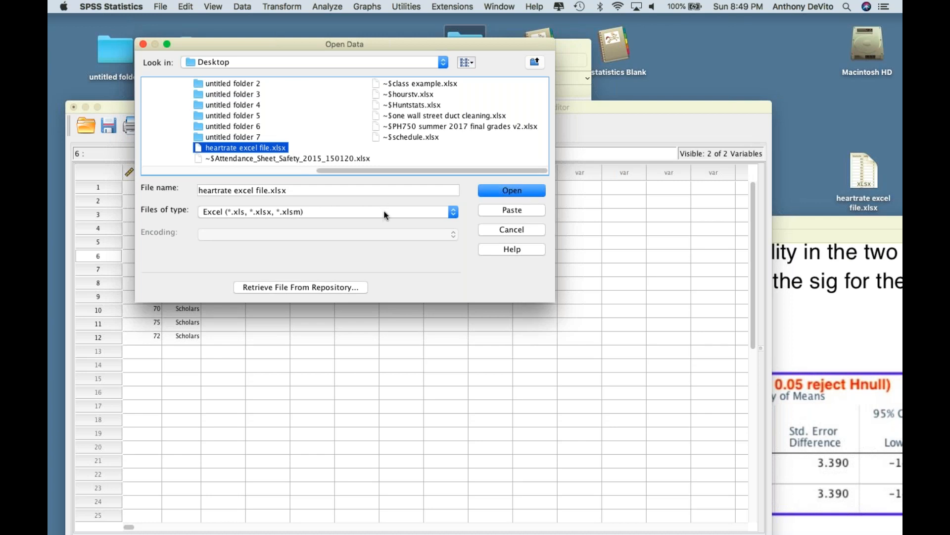
click(494, 192)
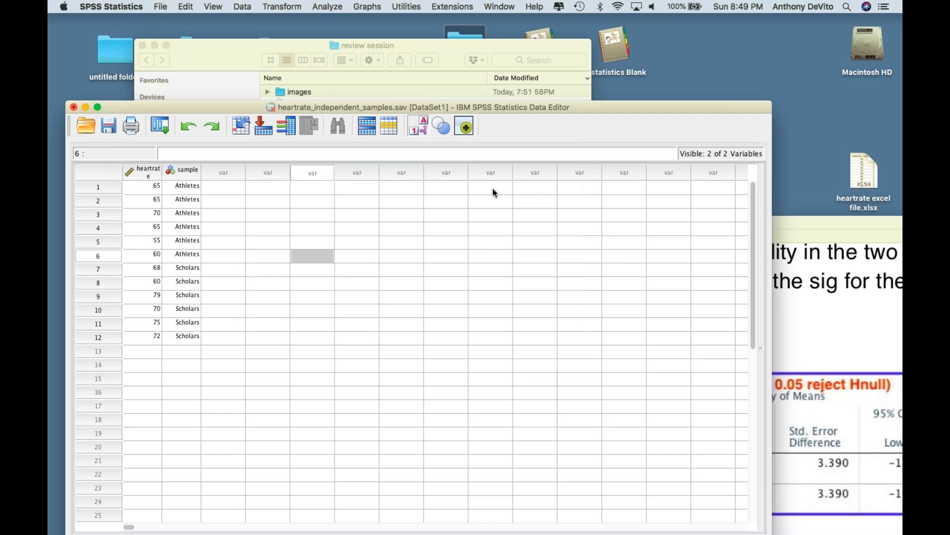
- Compare the import preview with and without variable names read from the first row, and import the worksheet with that option enabled
drag(481, 174, 418, 29)
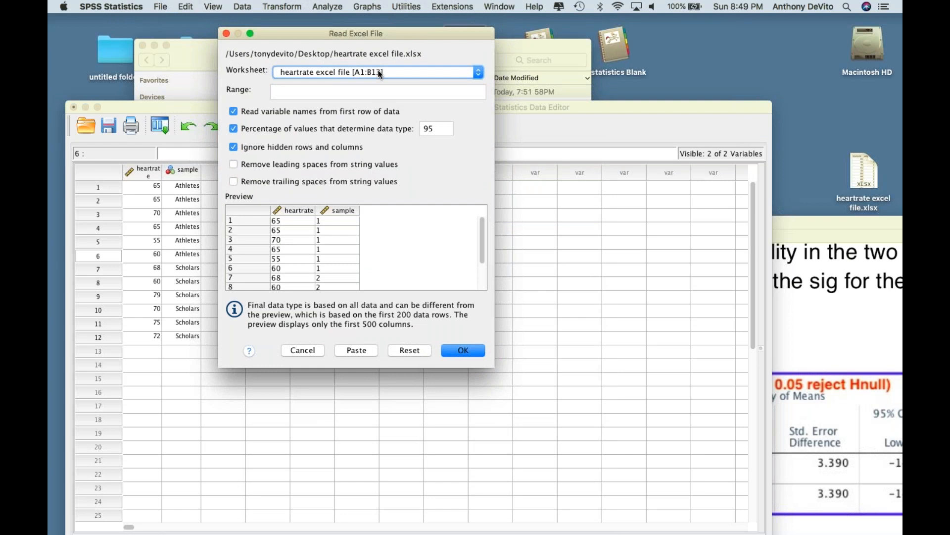
scroll(374, 275, down, 2)
scroll(355, 238, up, 2)
click(234, 112)
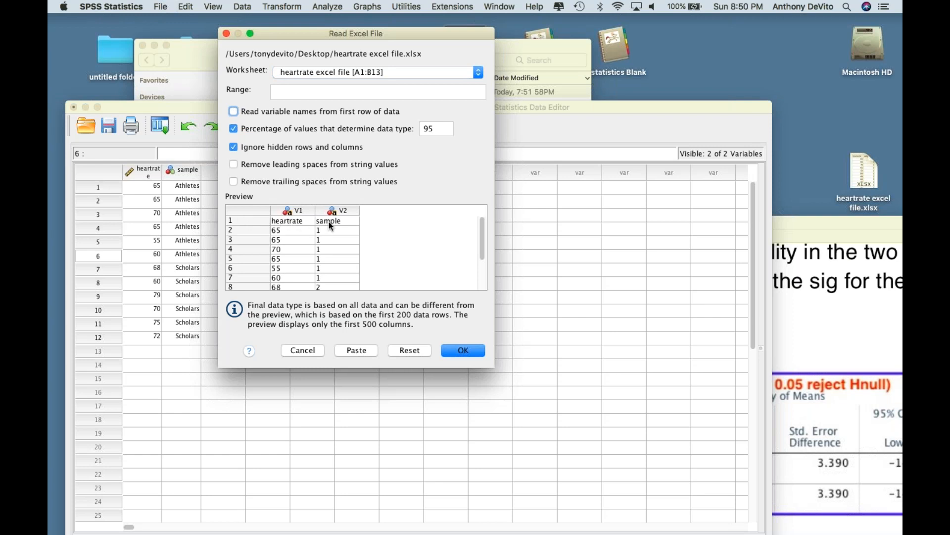
click(233, 111)
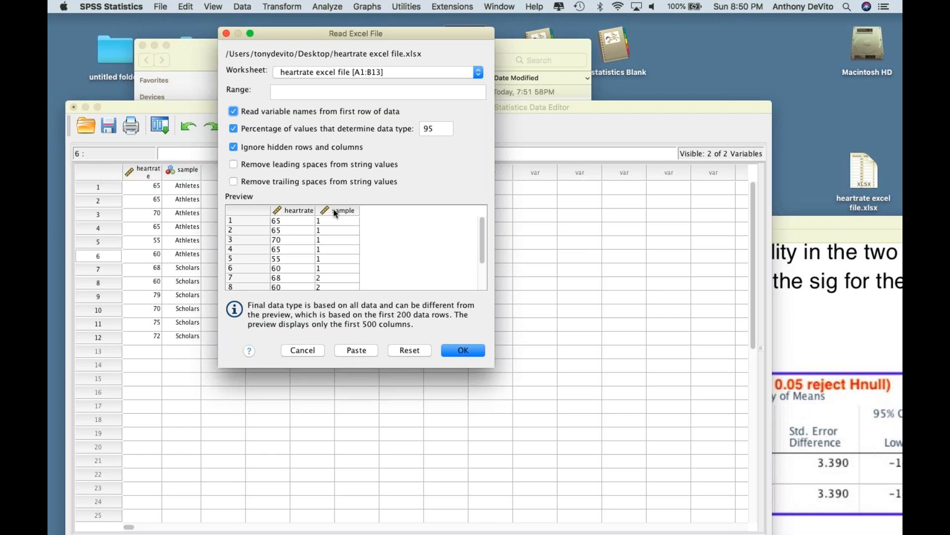
click(233, 112)
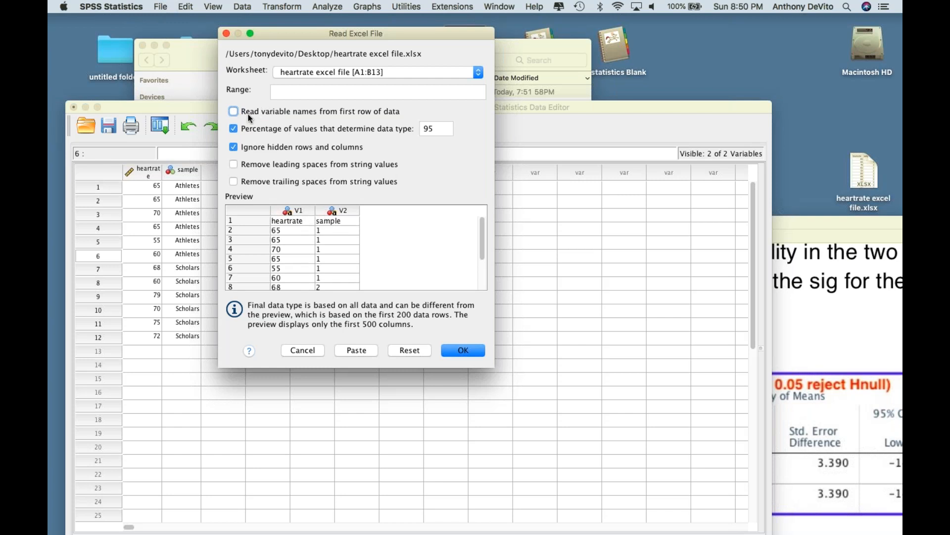
click(235, 111)
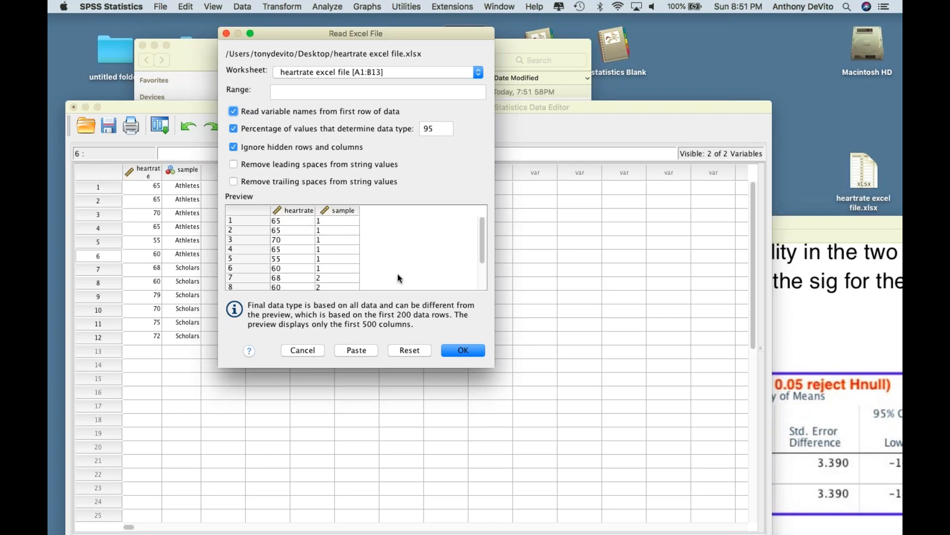
click(461, 351)
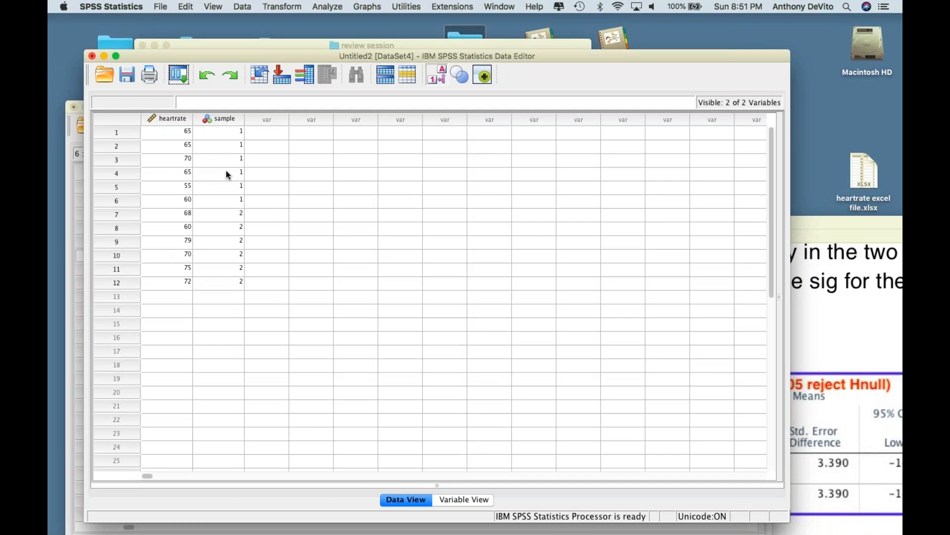
- Try to display value labels instead of the numeric codes in the sample column
click(230, 131)
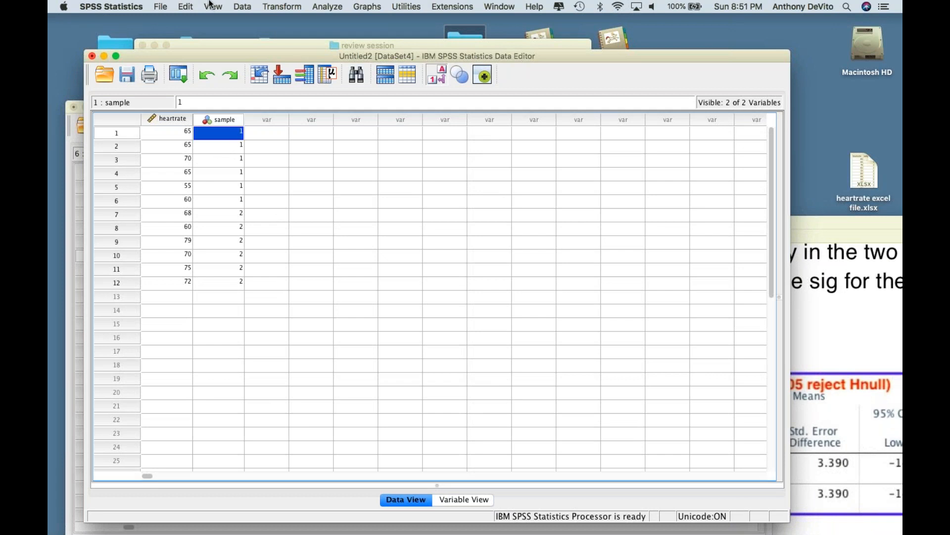
click(212, 7)
click(231, 86)
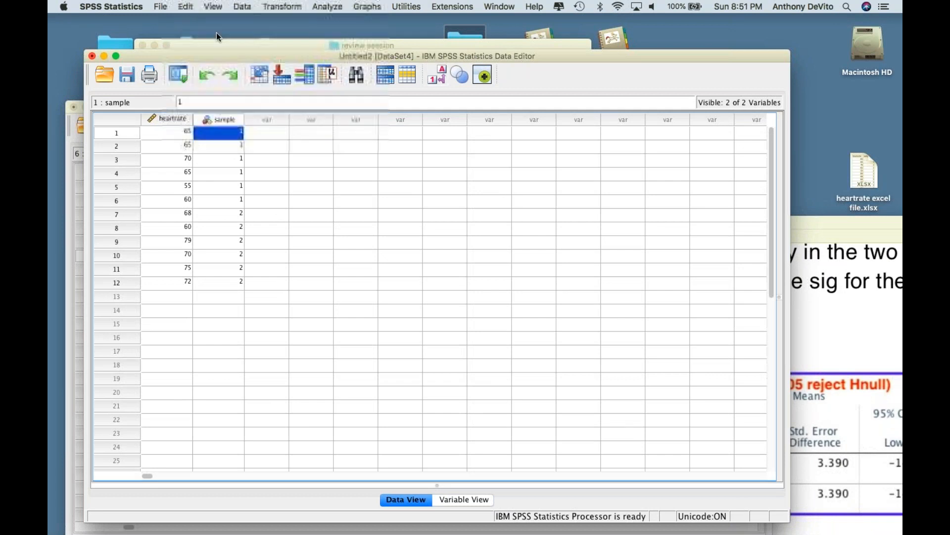
click(212, 6)
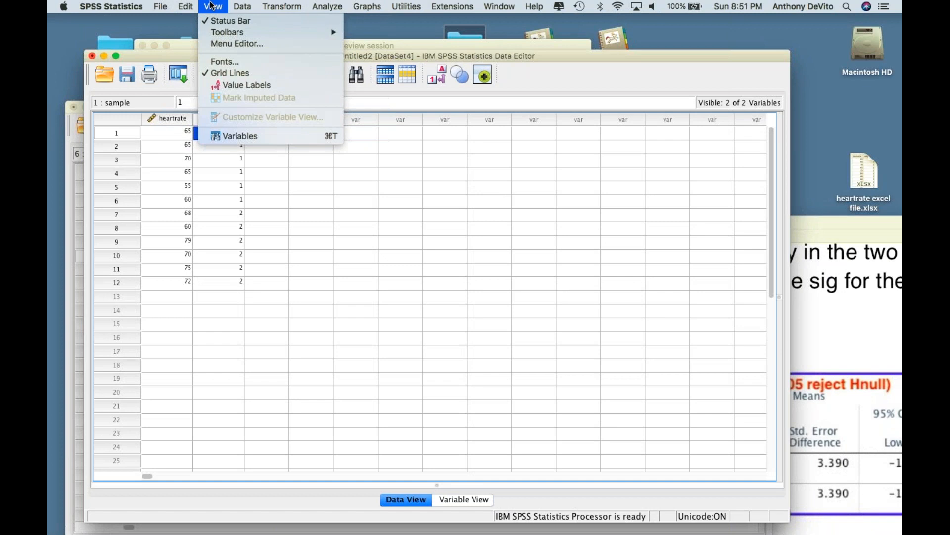
click(224, 81)
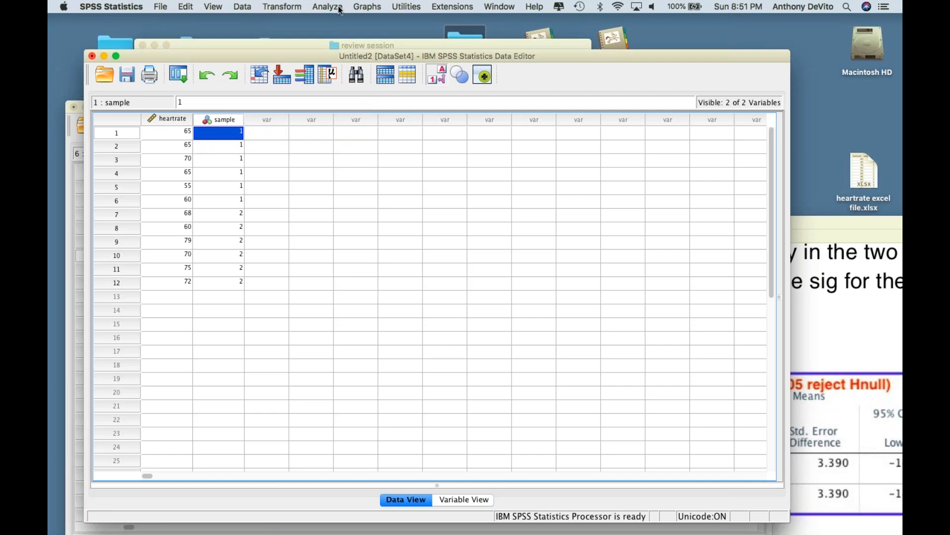
- Set up an Independent-Samples T Test with heartrate as the test variable and sample as the grouping variable
click(323, 6)
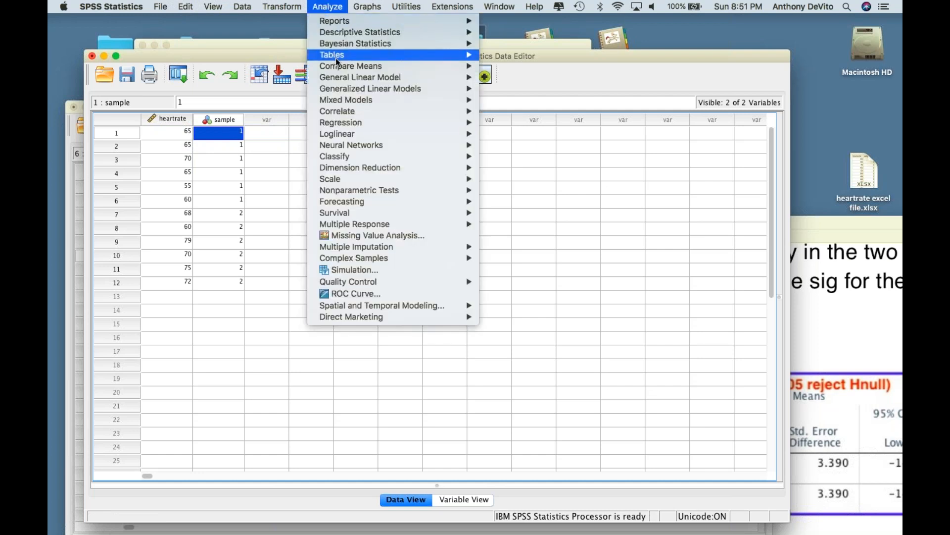
mouse_move(337, 68)
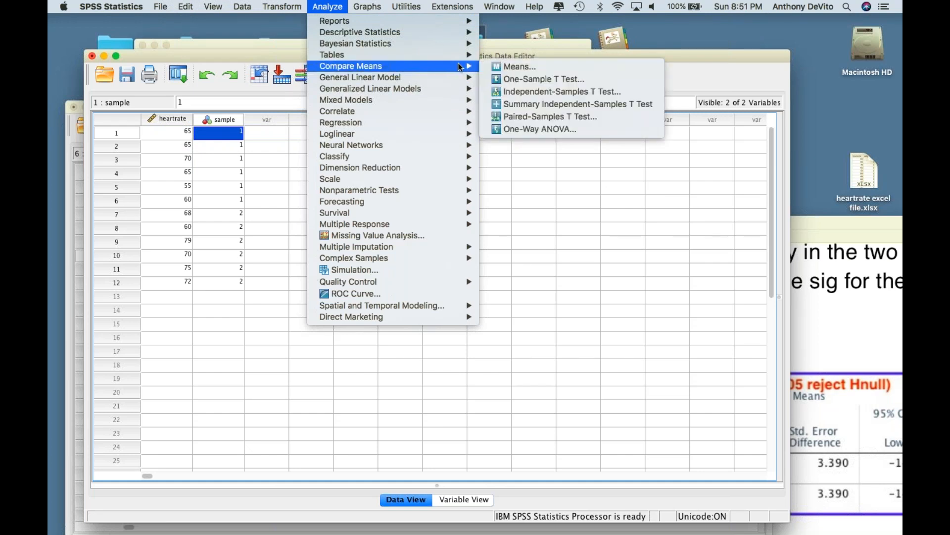
click(561, 92)
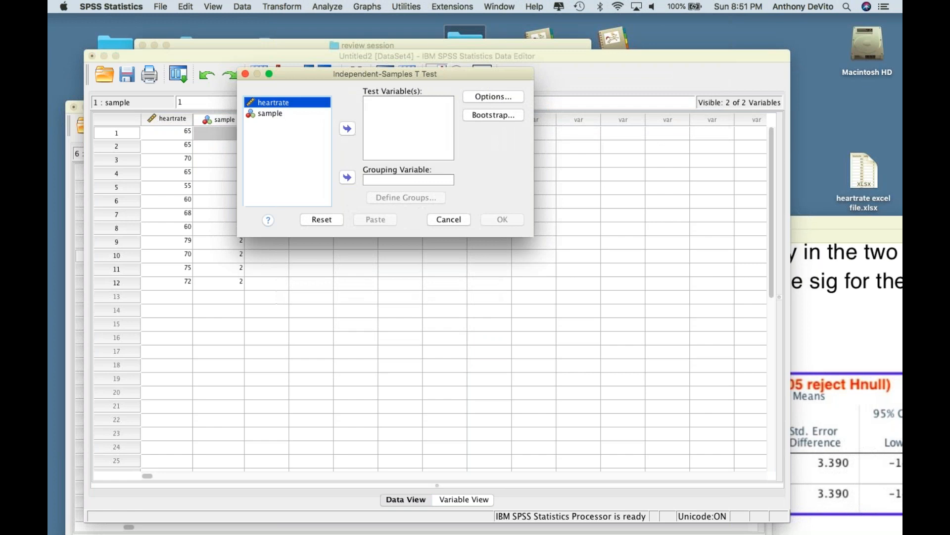
click(346, 129)
click(291, 103)
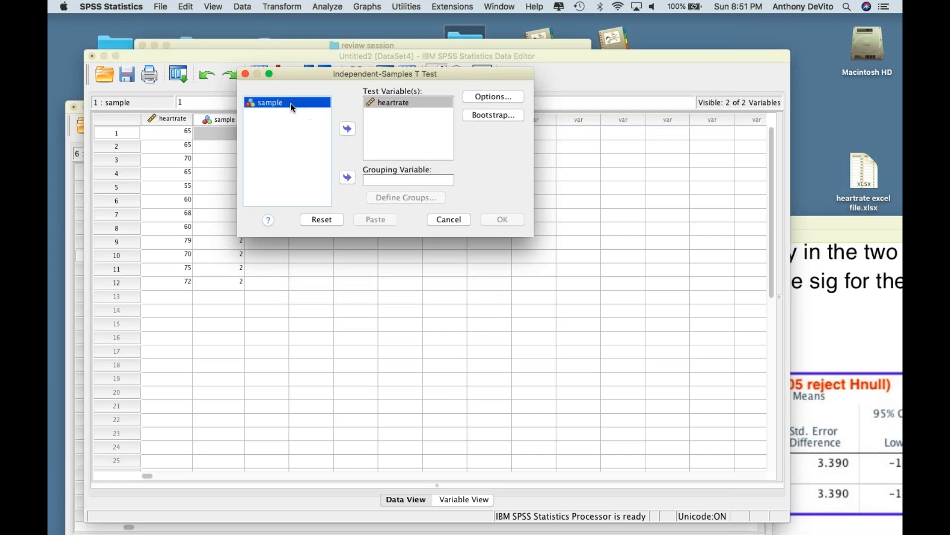
click(391, 180)
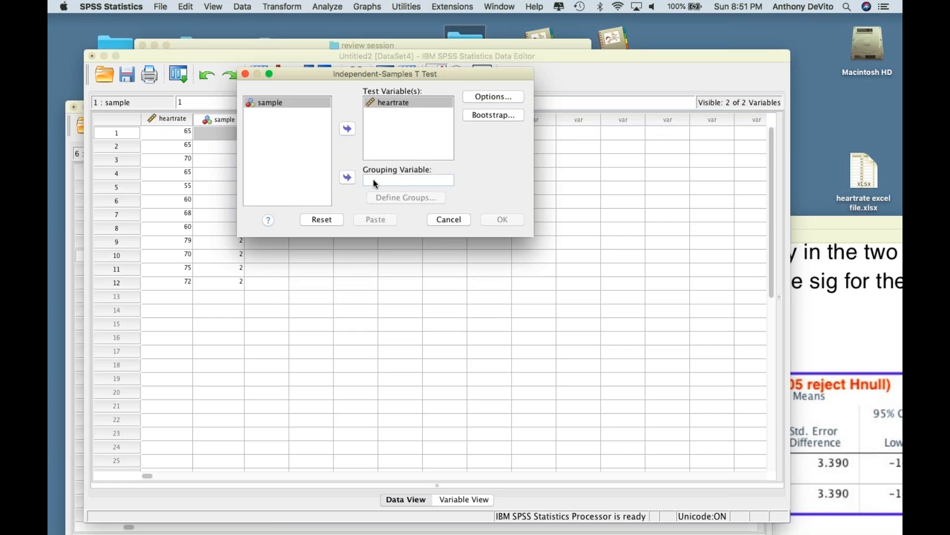
click(347, 177)
- Define the sample groups as 1 and 2 and run the independent-samples t test
click(402, 197)
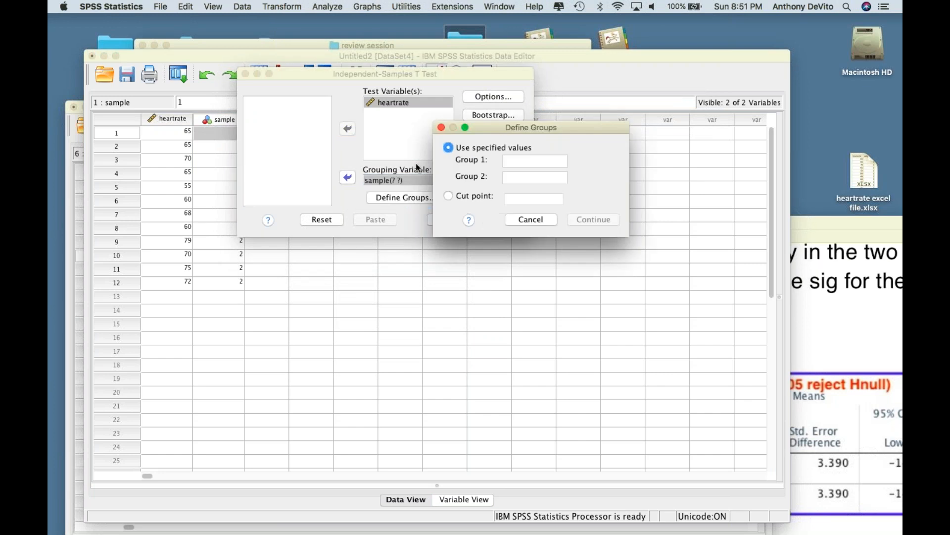
click(516, 160)
text(1)
click(517, 181)
text(2)
click(586, 220)
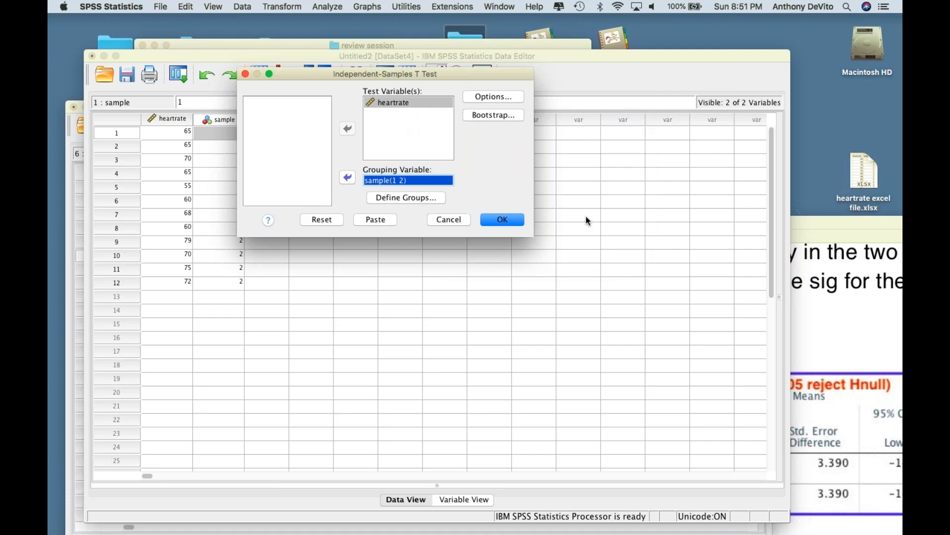
click(510, 218)
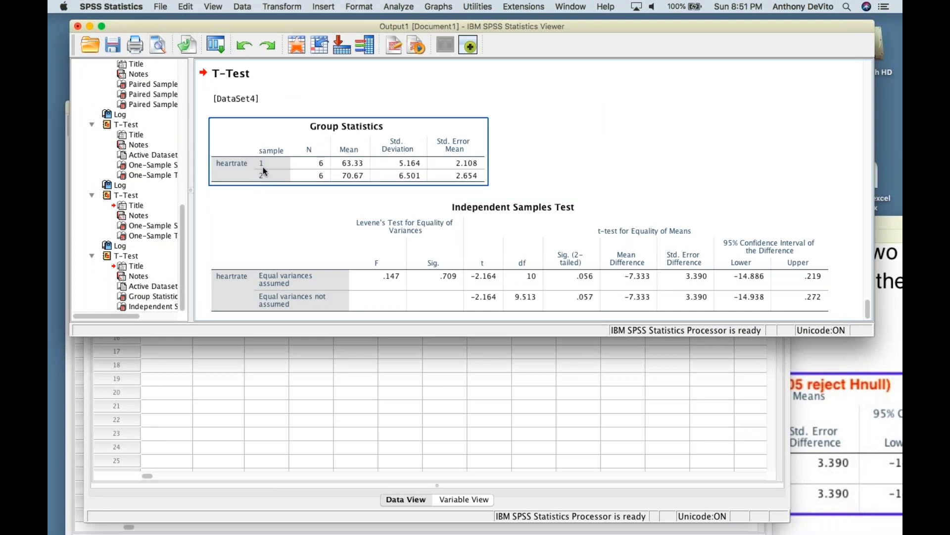
- Look back through the output for the earlier heartrate t test and examine how its Group Statistics table labels the two samples
scroll(269, 174, up, 10)
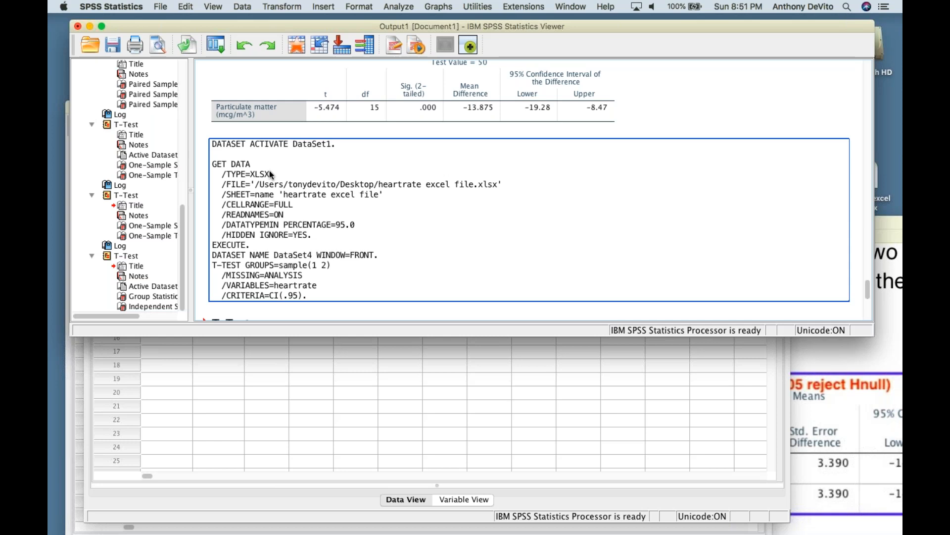
scroll(272, 175, up, 10)
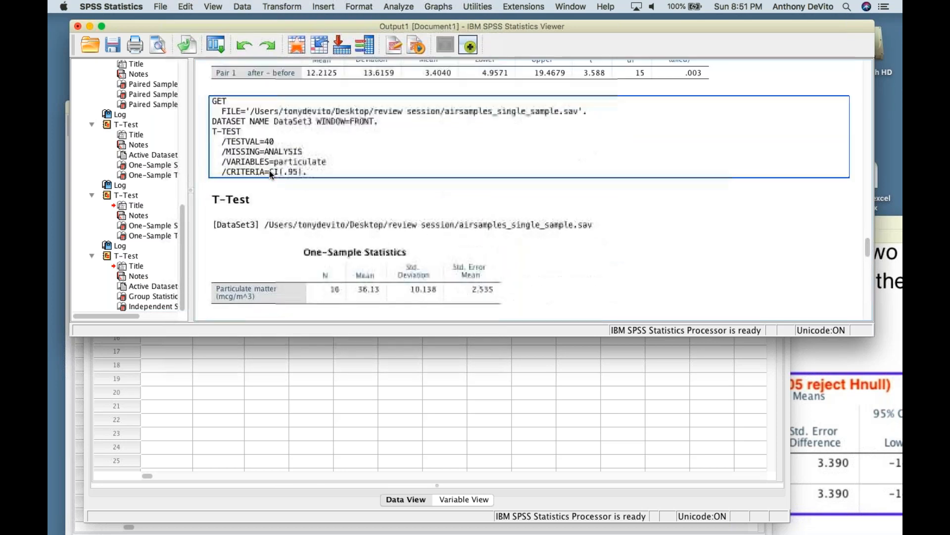
scroll(271, 175, up, 5)
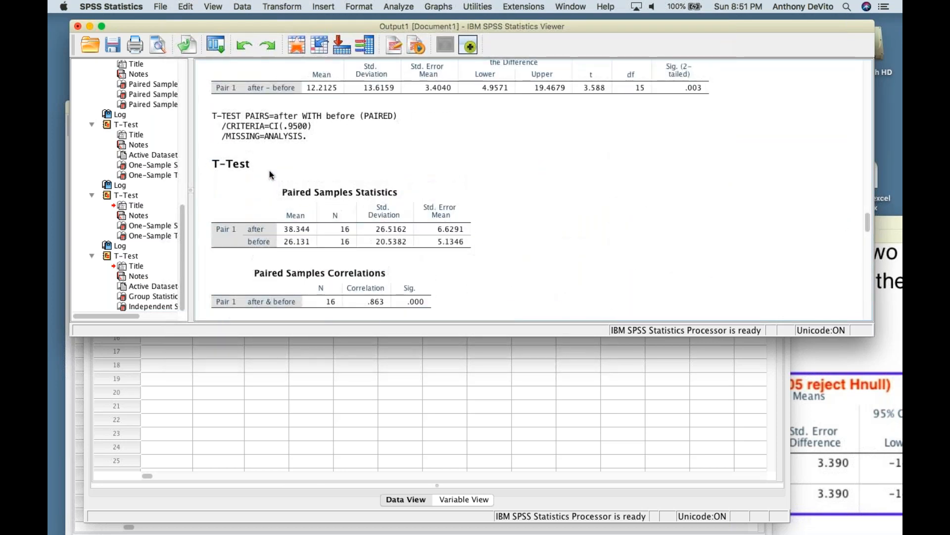
scroll(272, 223, up, 3)
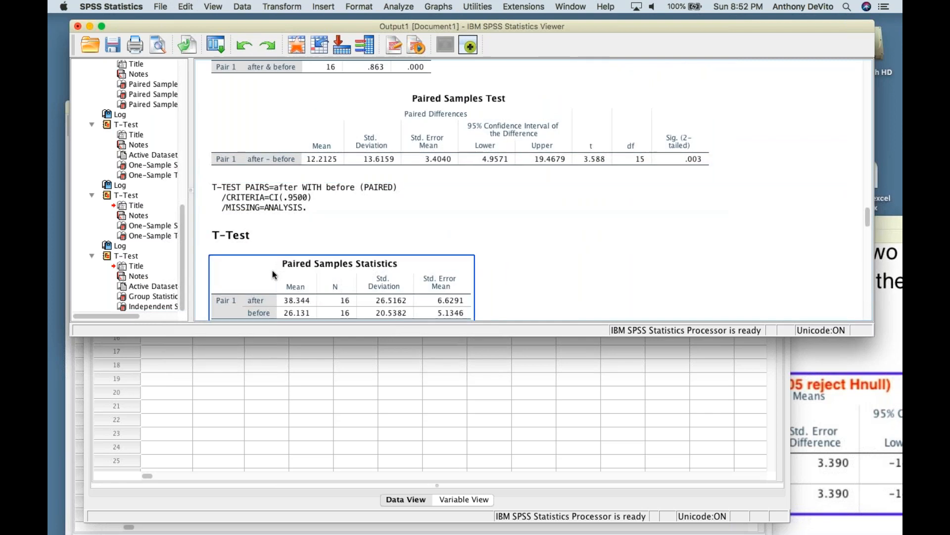
scroll(272, 271, down, 10)
scroll(275, 205, up, 2)
scroll(275, 205, up, 10)
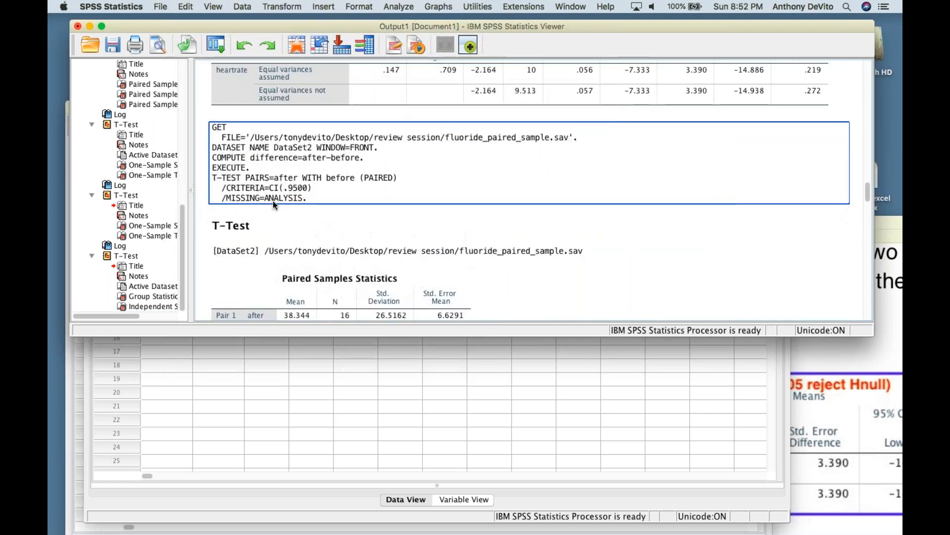
scroll(272, 201, up, 3)
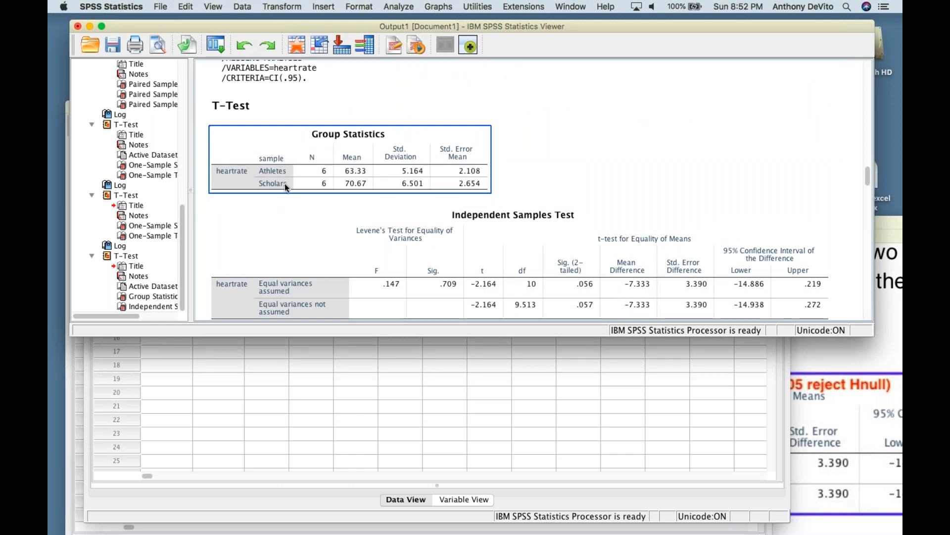
scroll(285, 185, down, 10)
- In the imported heart rate dataset's variable definitions, add a value label to the sample variable assigning Athletes to 1
click(343, 362)
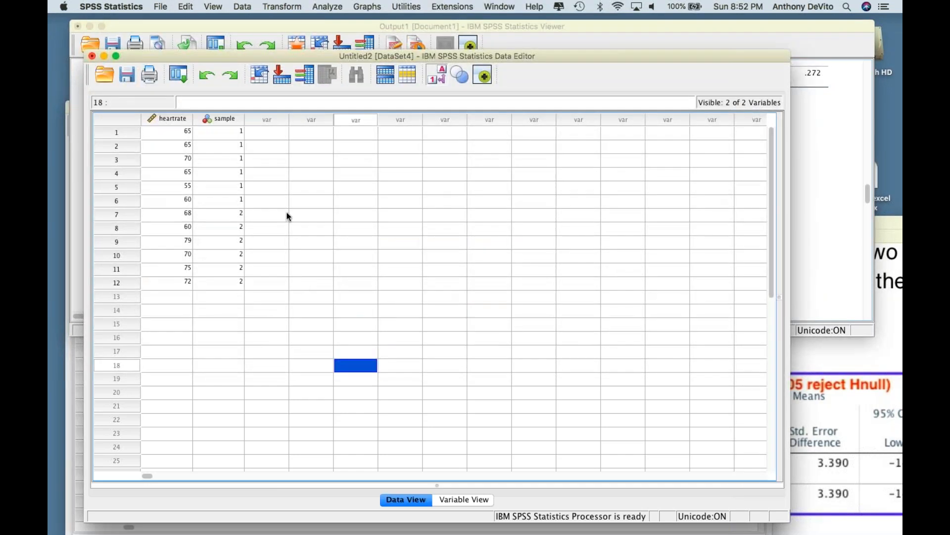
click(464, 500)
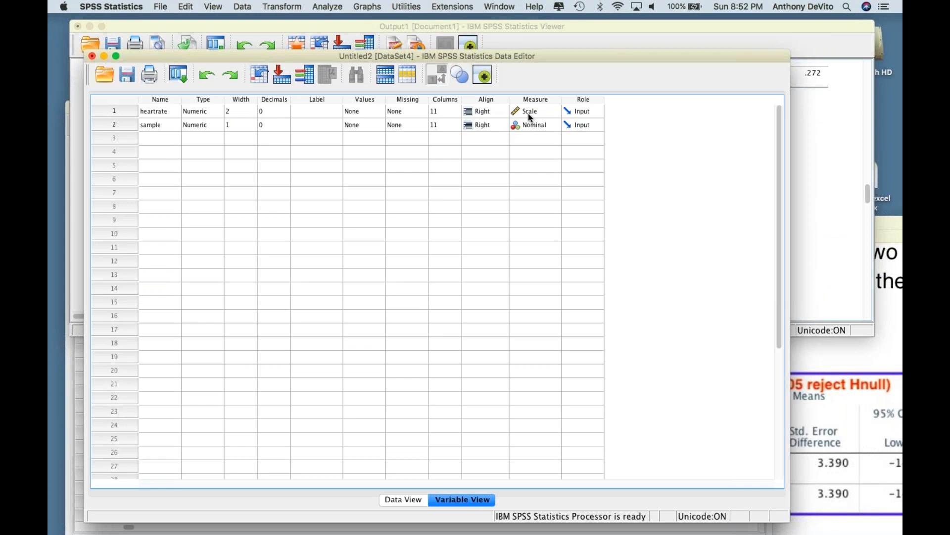
click(375, 124)
click(379, 124)
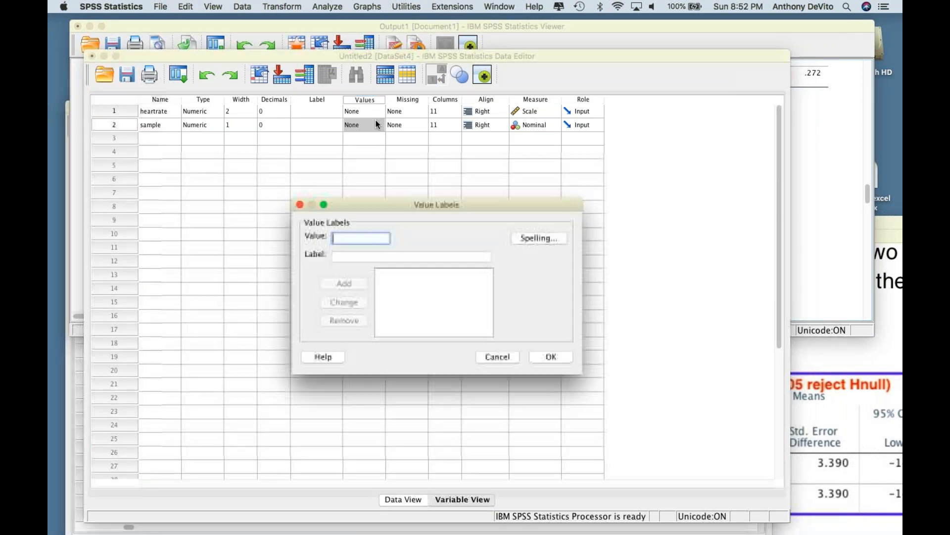
text(1)
click(381, 254)
text(Athletes)
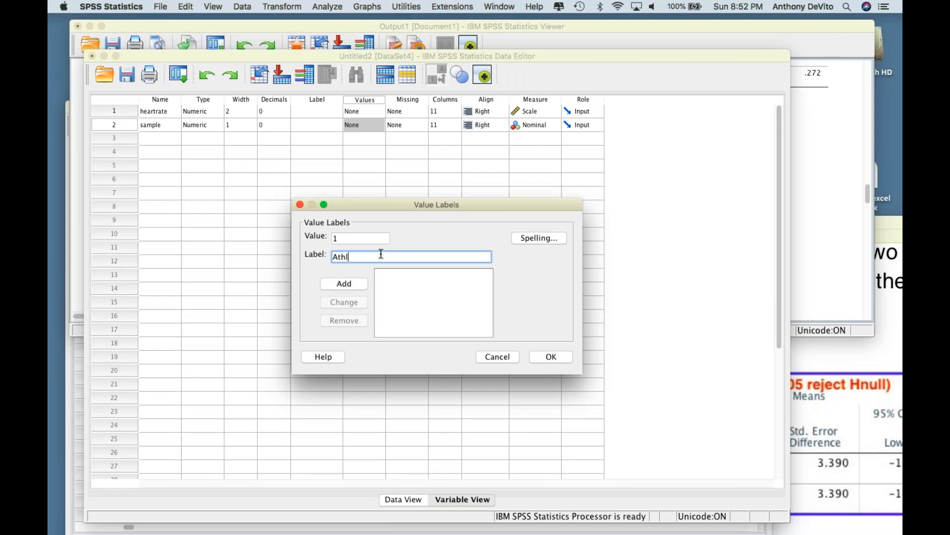
click(345, 283)
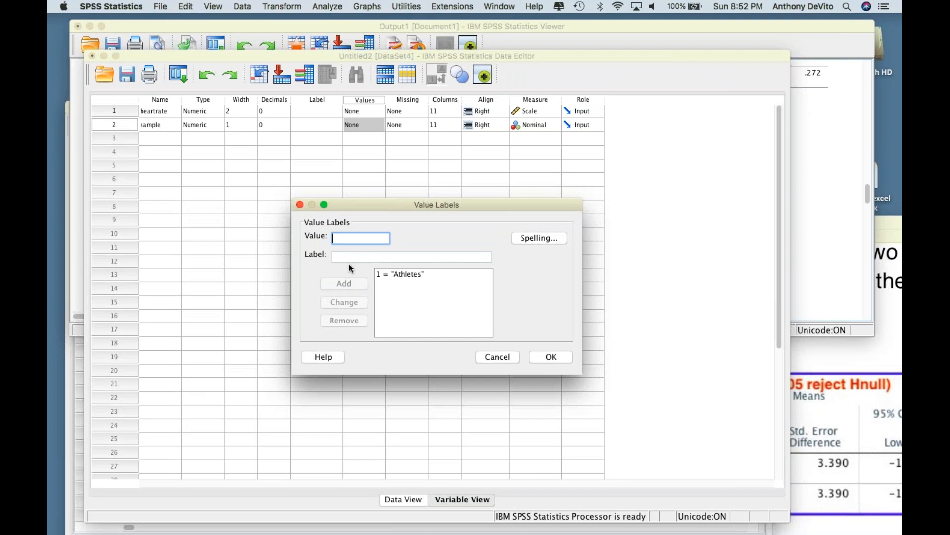
- Add the label Scholars for value 2 of the sample variable, apply the value labels, and return to the data rows
text(2)
click(353, 257)
text(Schl)
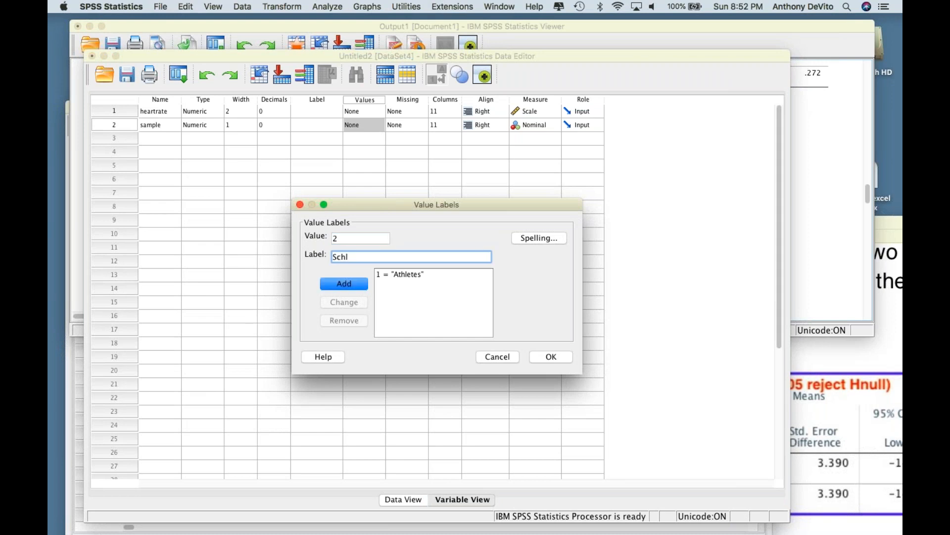
key(BackSpace)
text(olars)
click(349, 287)
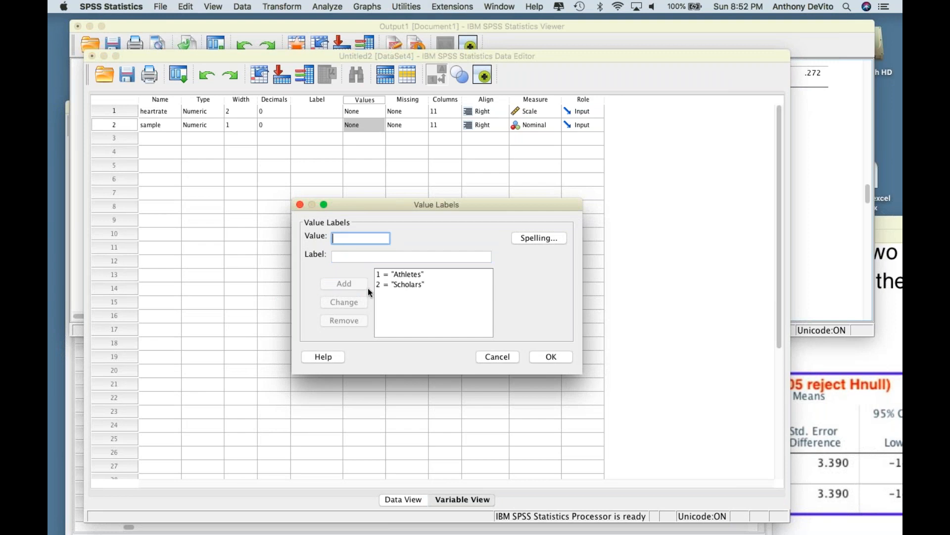
click(538, 355)
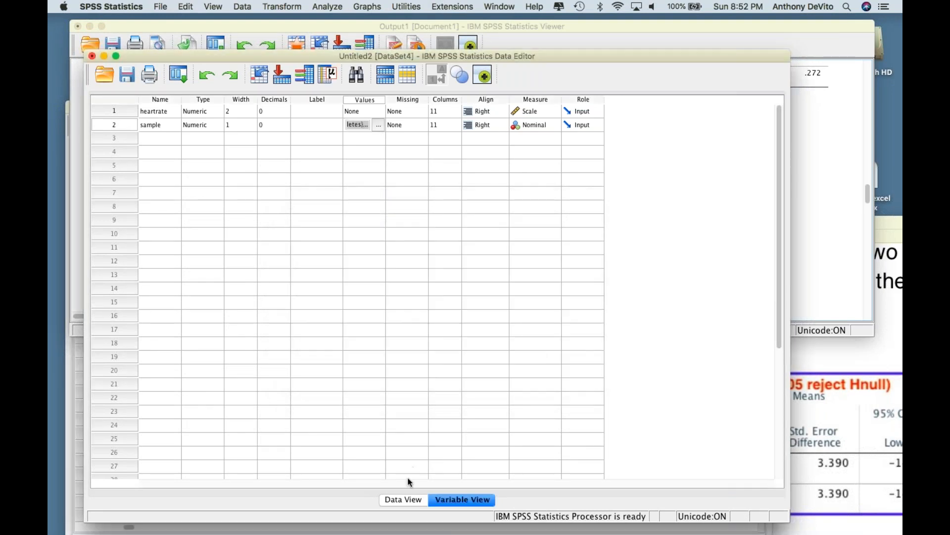
click(402, 499)
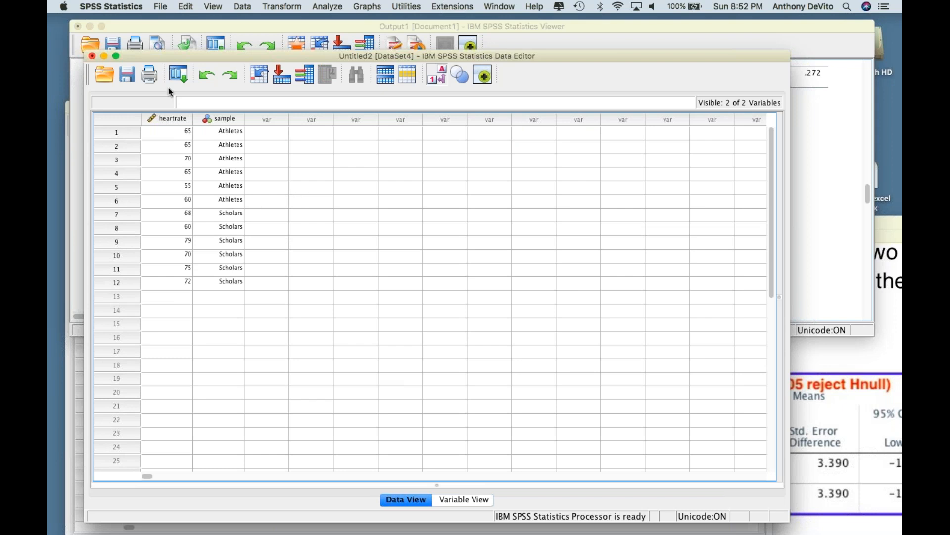
- Check the output briefly, then examine the heartrate and sample columns in the imported dataset with the value labels applied
click(112, 23)
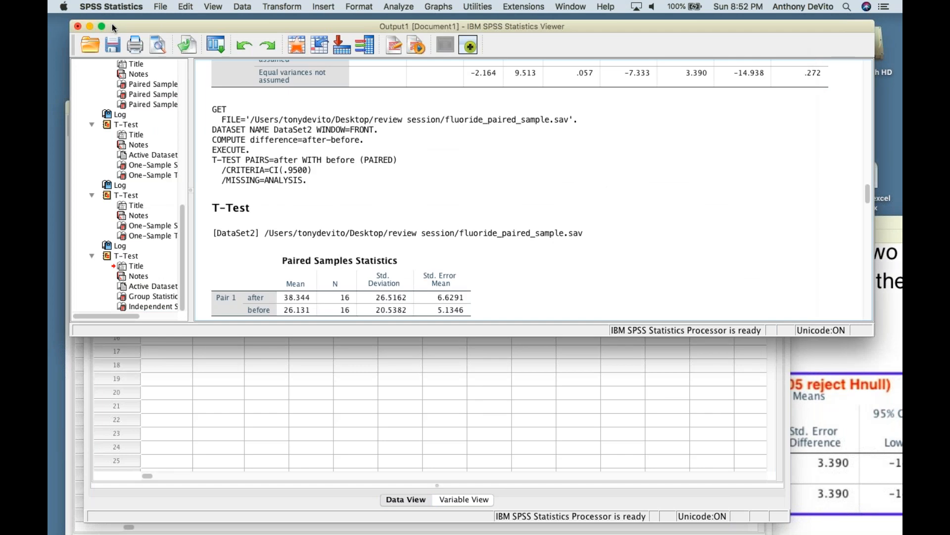
scroll(159, 349, down, 1)
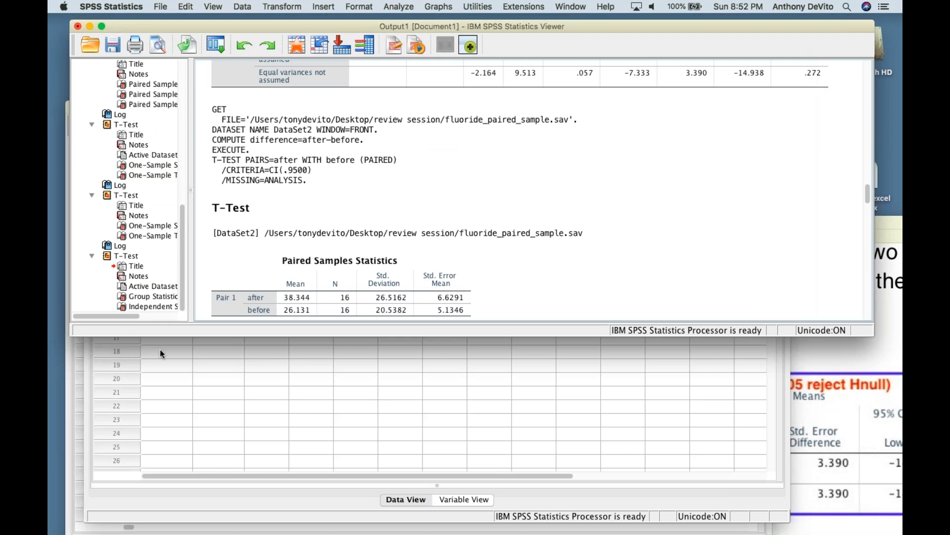
click(195, 365)
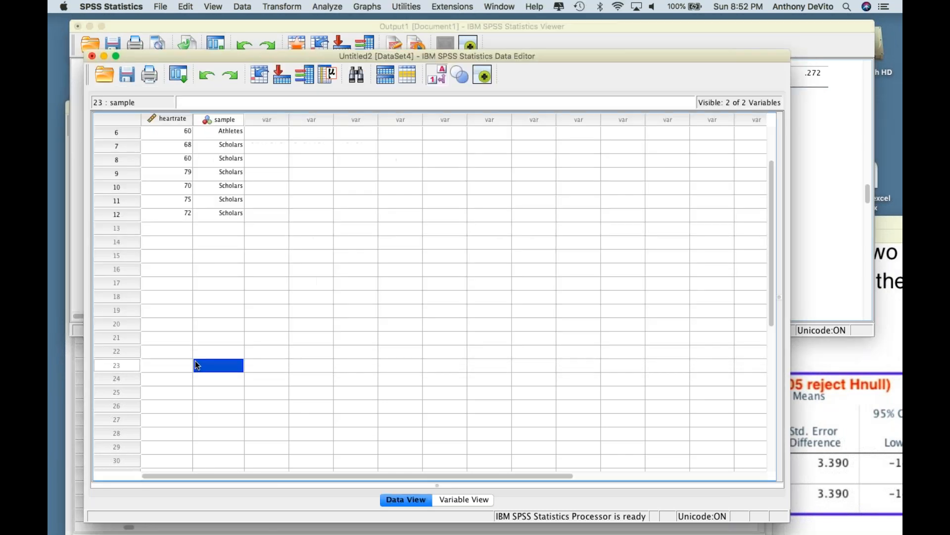
click(174, 115)
click(211, 120)
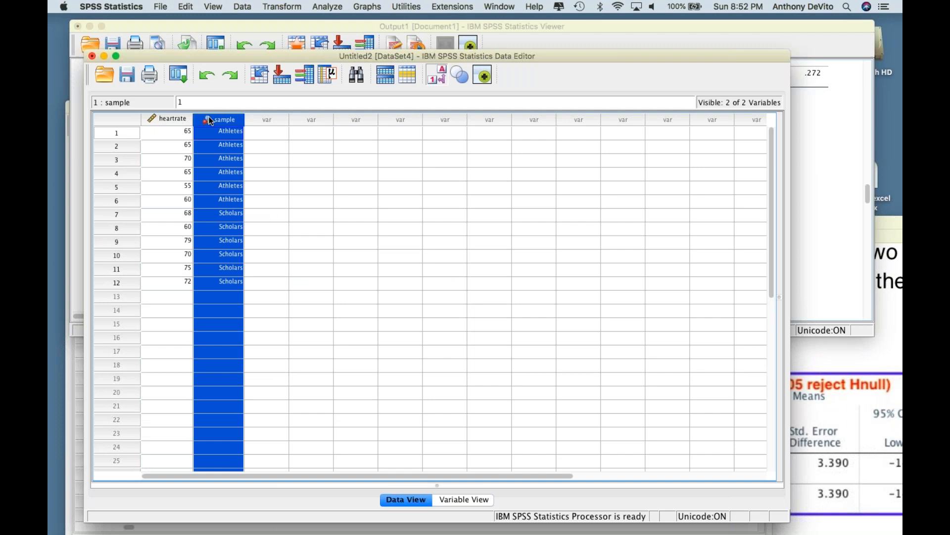
click(173, 119)
click(213, 121)
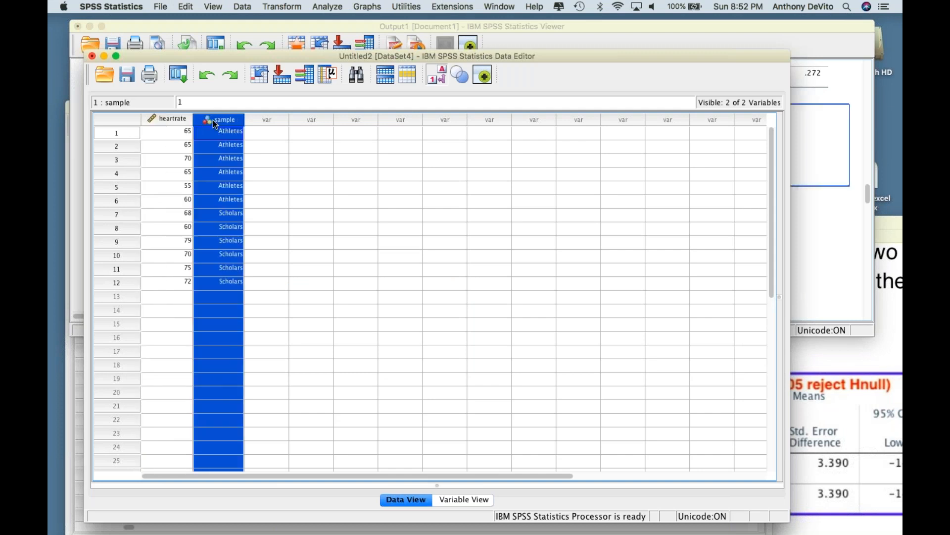
click(315, 227)
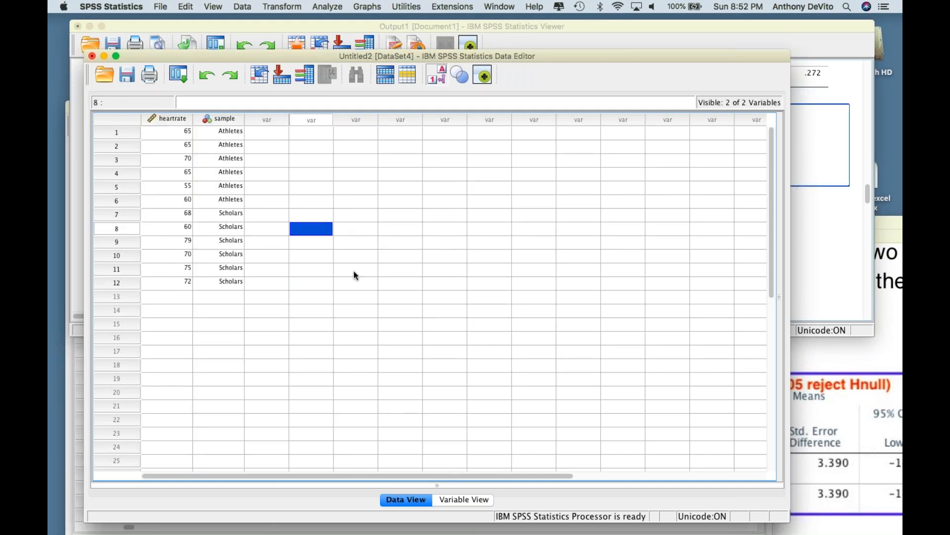
- Move the output window aside and open t-Test_variations_v11-11-18.pdf from the review session folder in Preview, repositioning its window for reading
click(184, 25)
drag(184, 26, 278, 197)
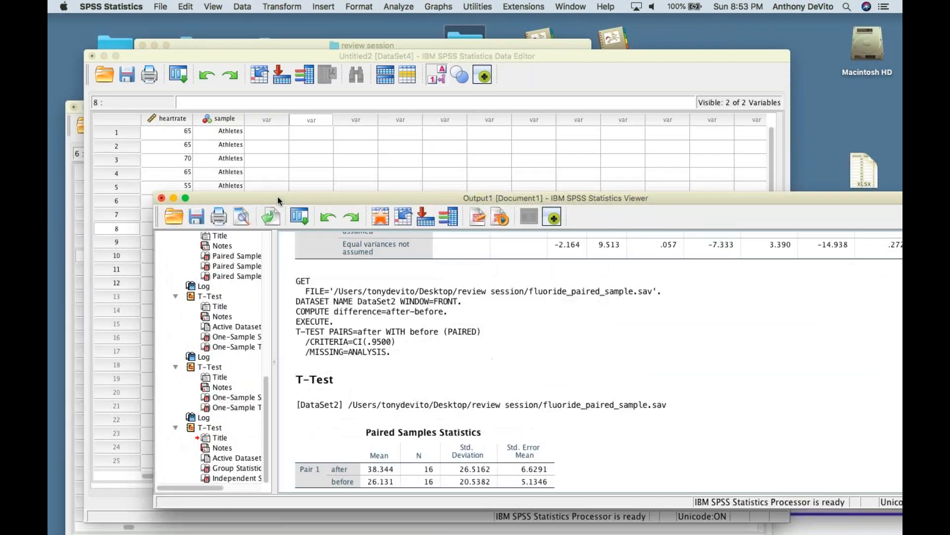
drag(222, 40, 162, 17)
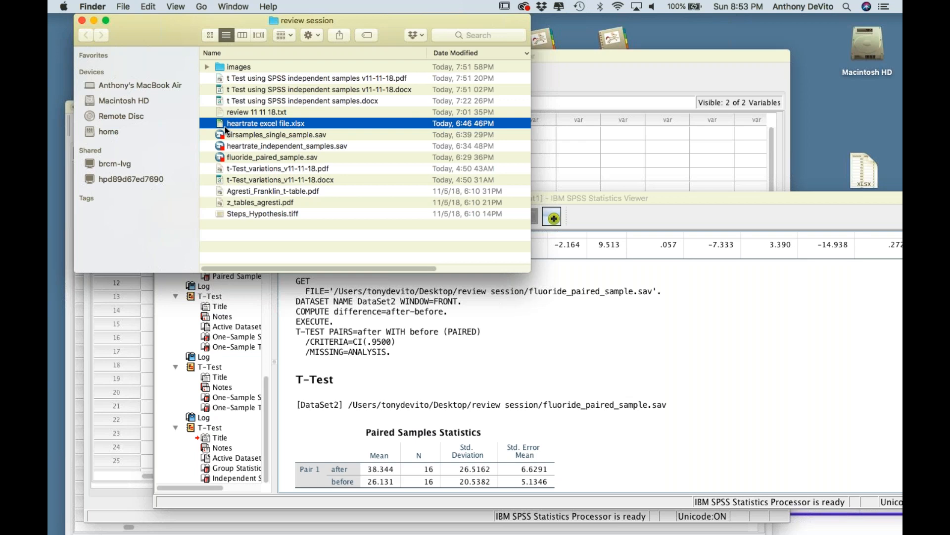
double_click(220, 168)
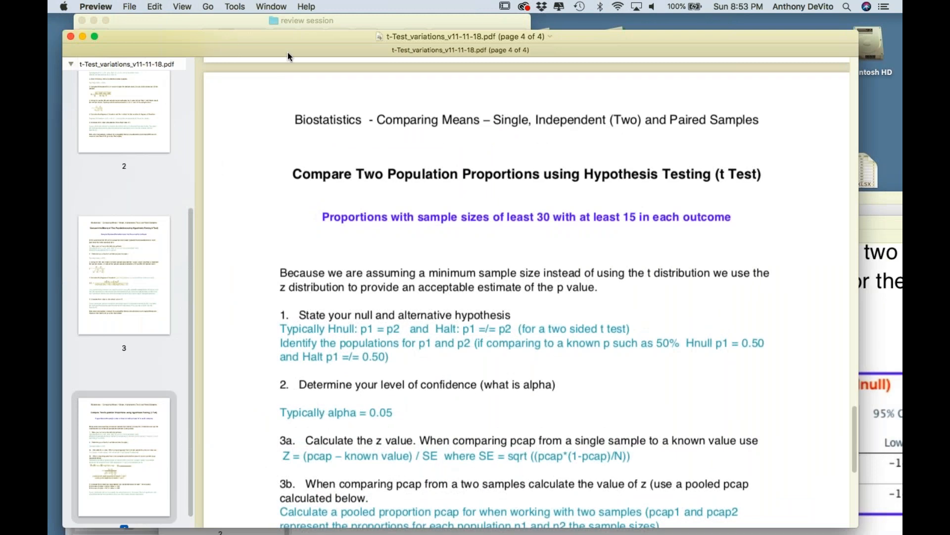
drag(296, 35, 226, 7)
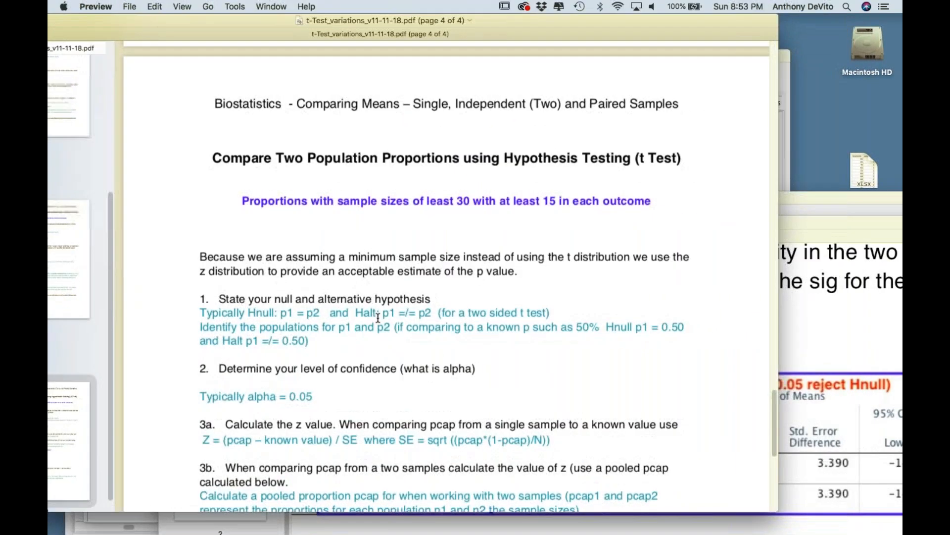